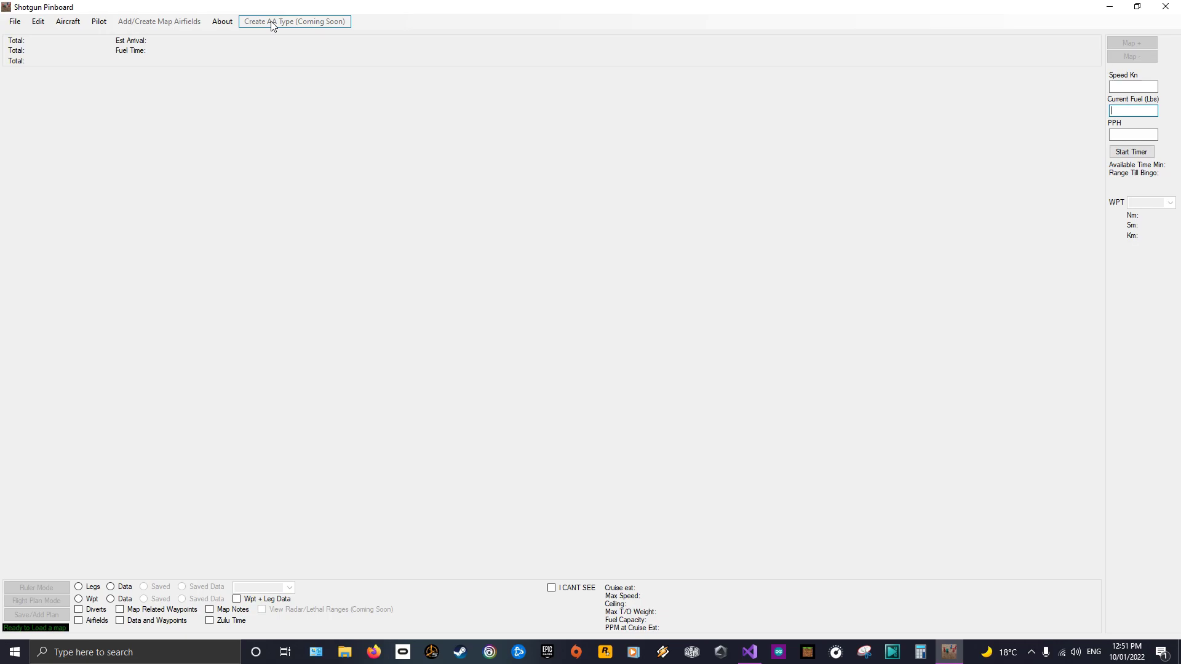
- Start a new custom aircraft, then close the form without saving
click(68, 20)
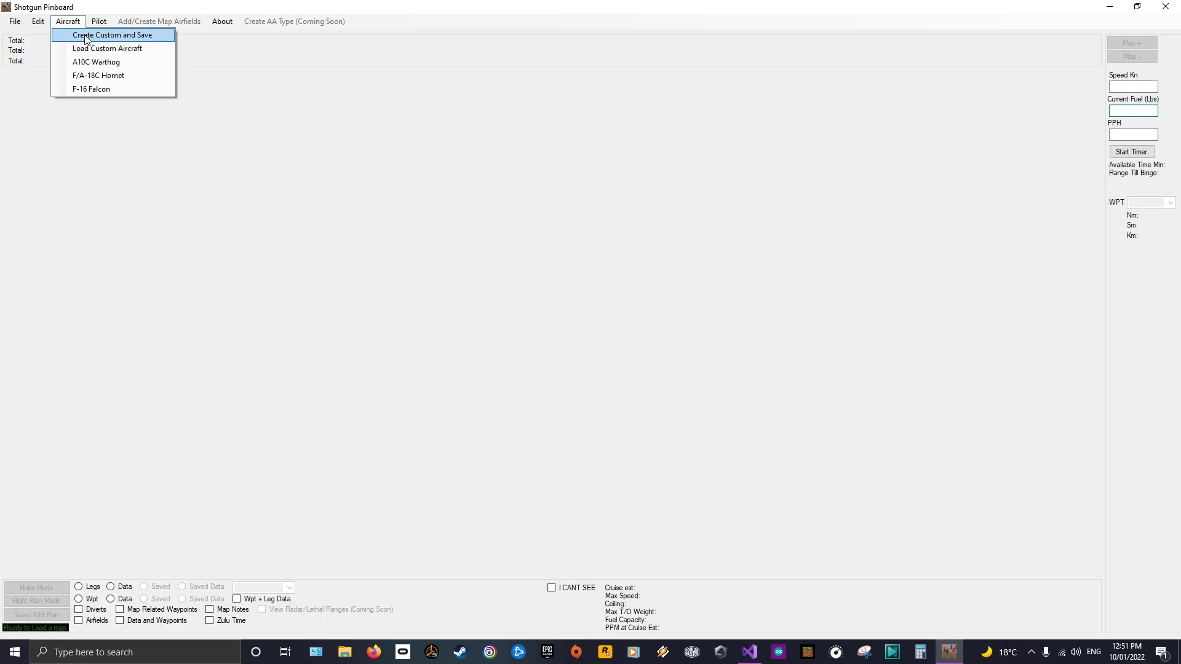
click(88, 35)
drag(282, 80, 587, 268)
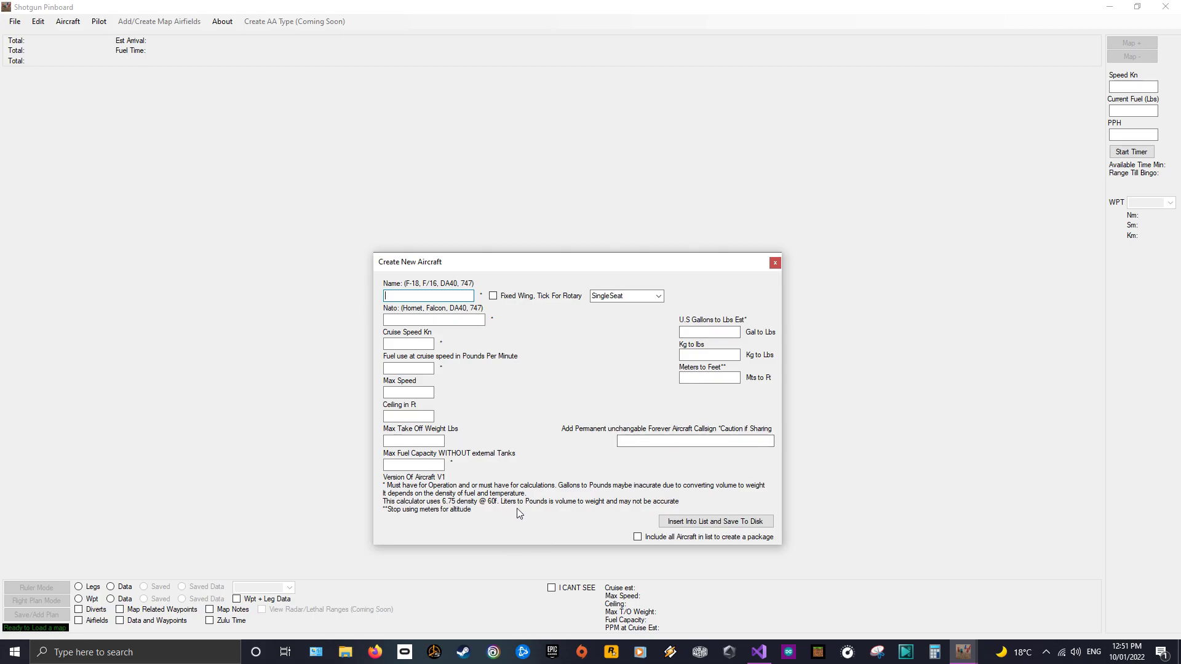
click(775, 263)
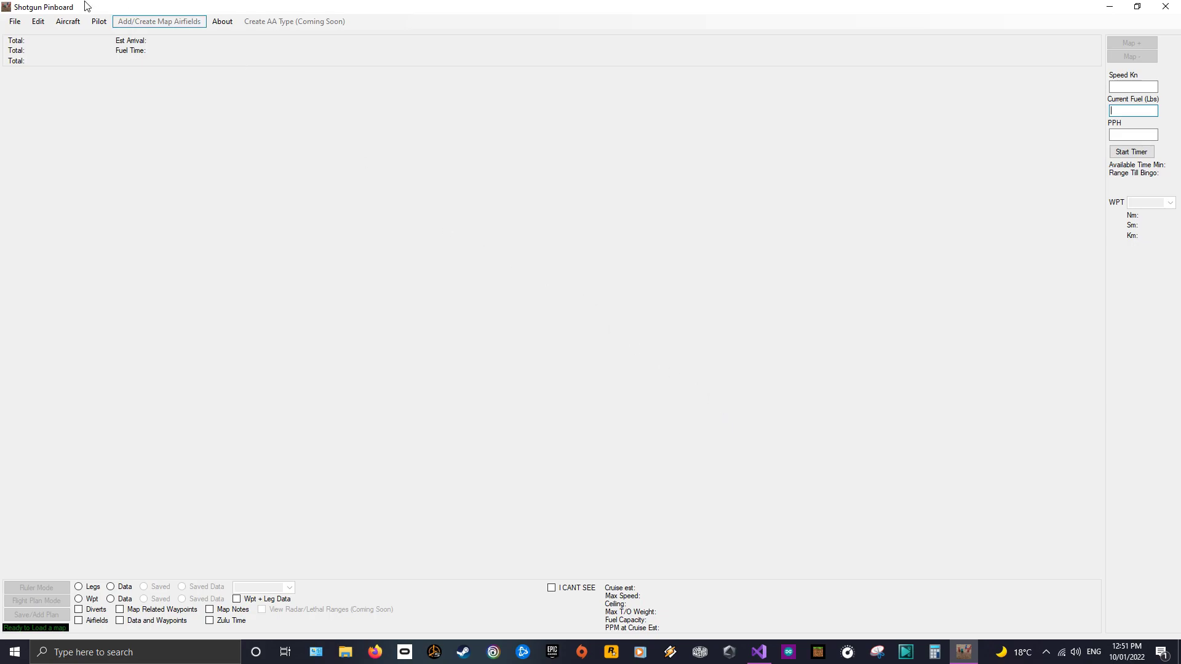
- Load the saved map plan and roster QuickLoadSmallMap1AirfieldSaving2Brief.spm
click(15, 22)
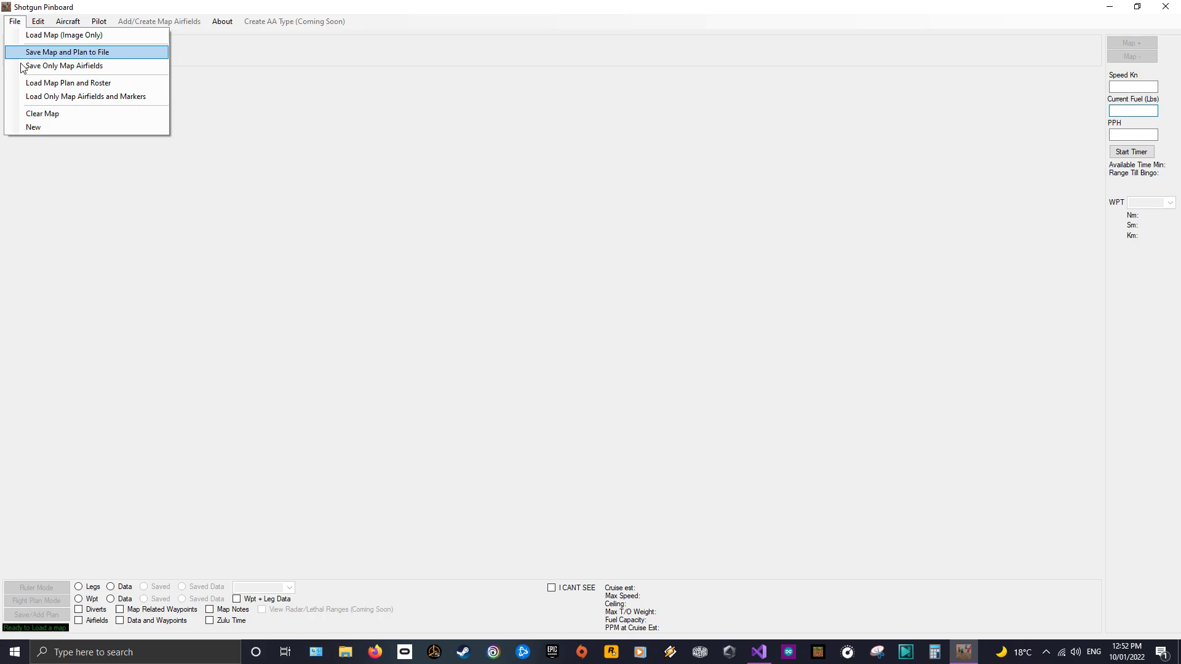
click(32, 86)
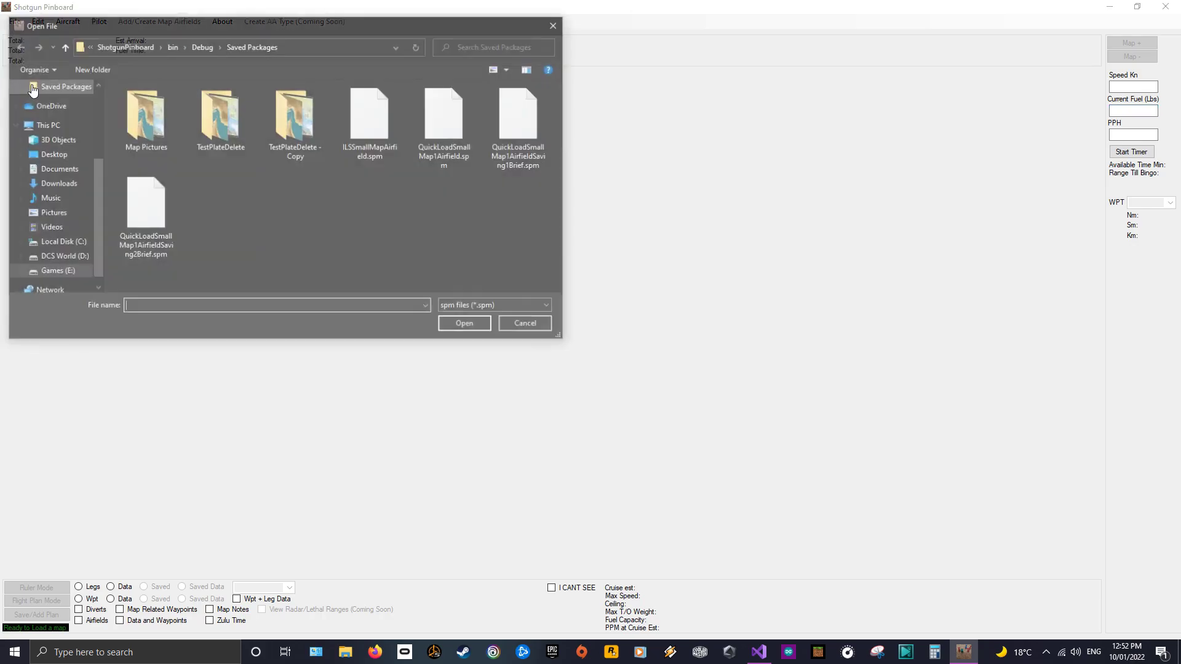
double_click(141, 209)
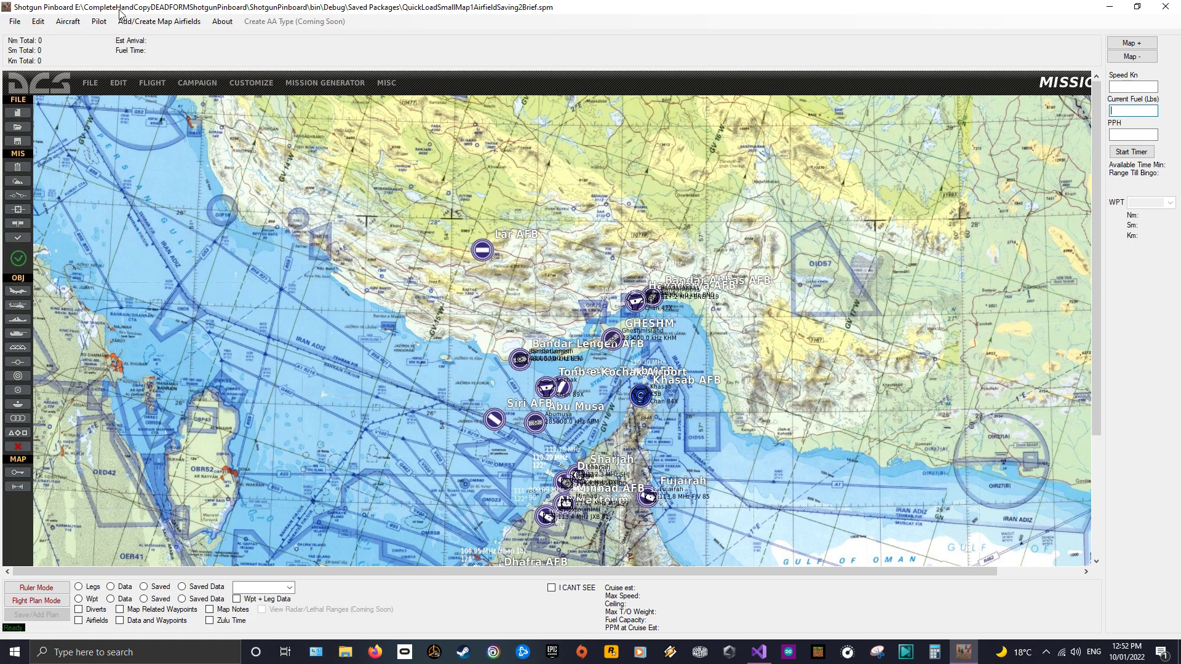
- Check the pilot roster, then close it
click(99, 22)
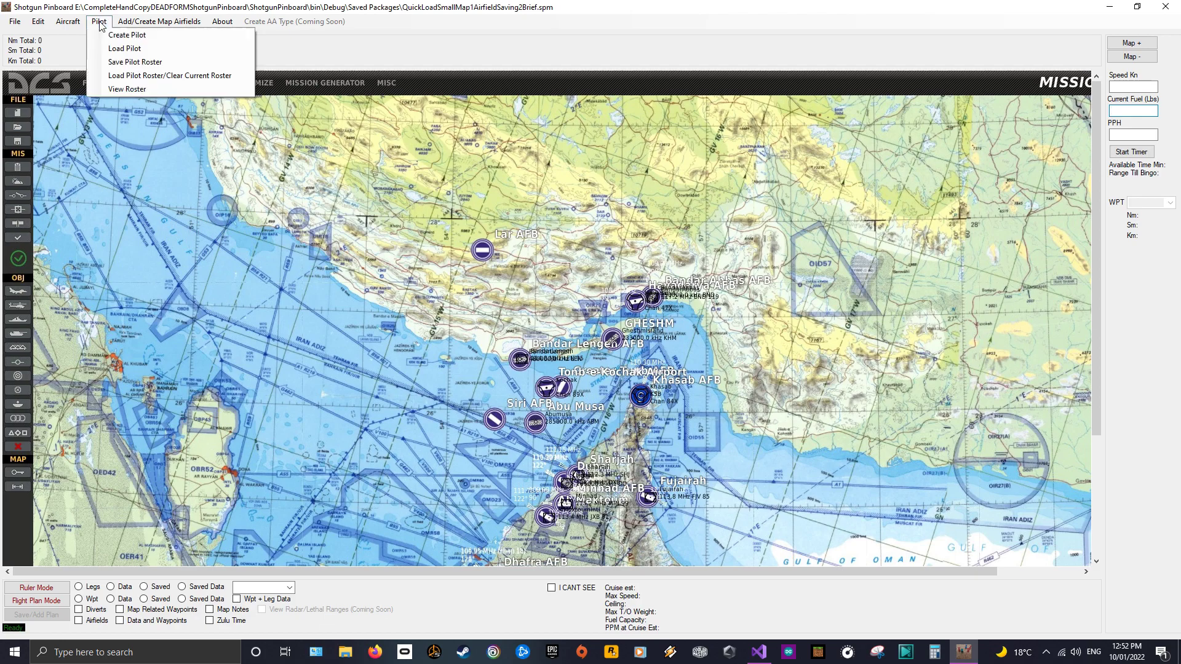
click(120, 89)
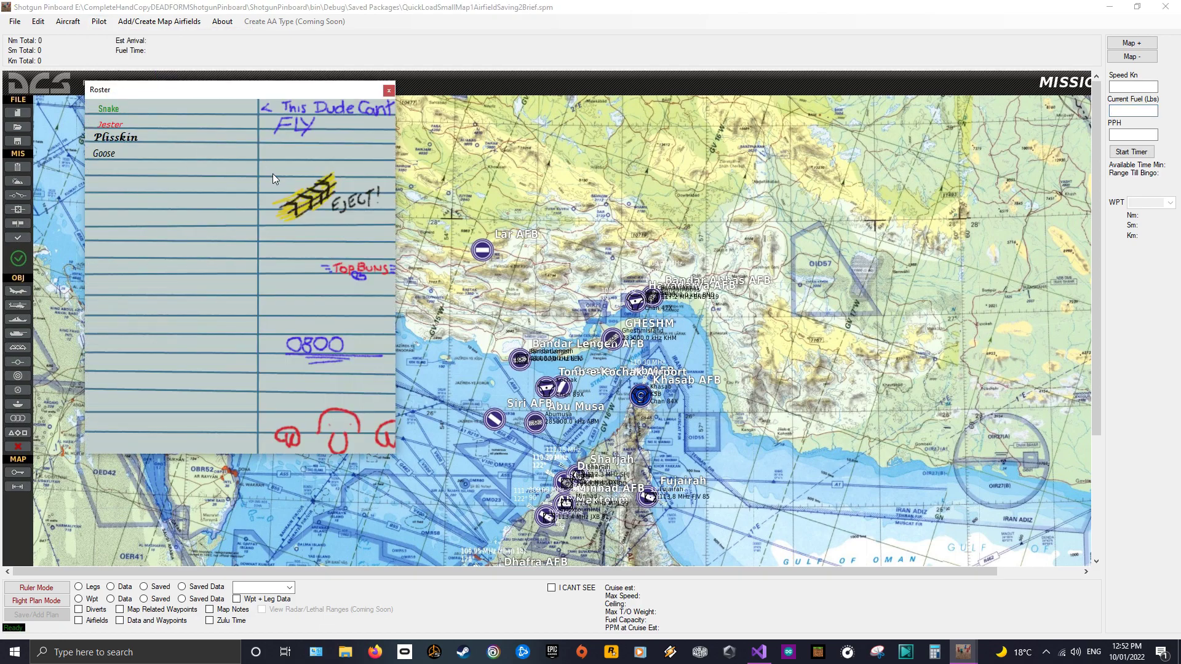
click(389, 91)
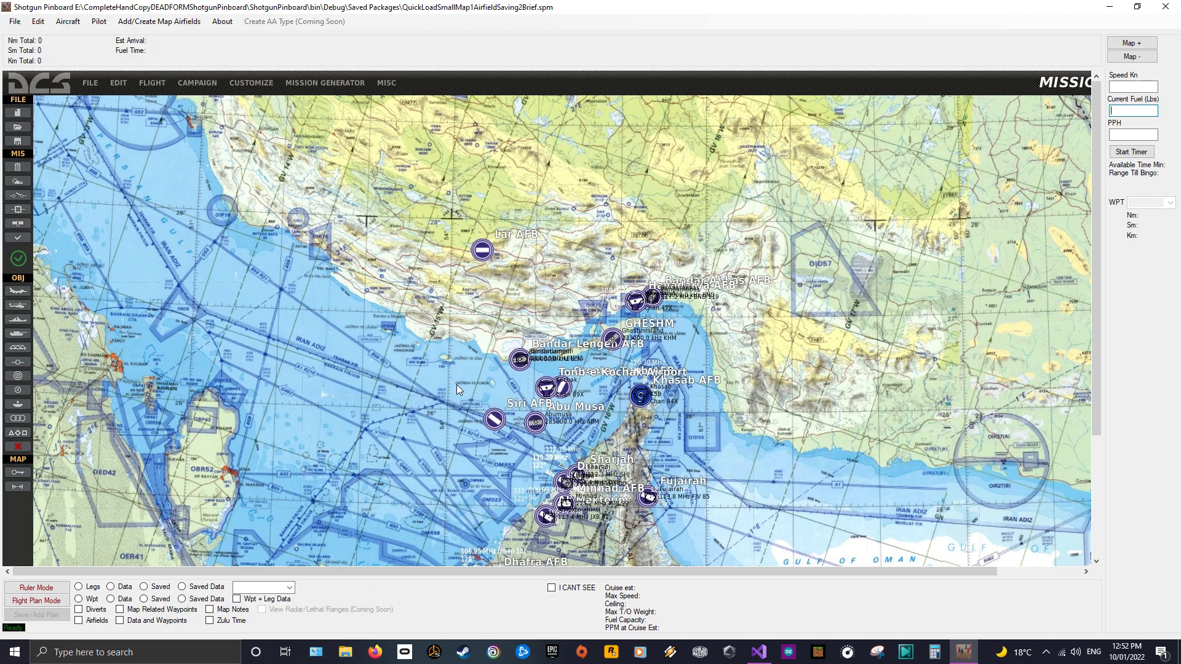
- Turn on airfield Data and Waypoints labels from the airfield details editor
click(158, 22)
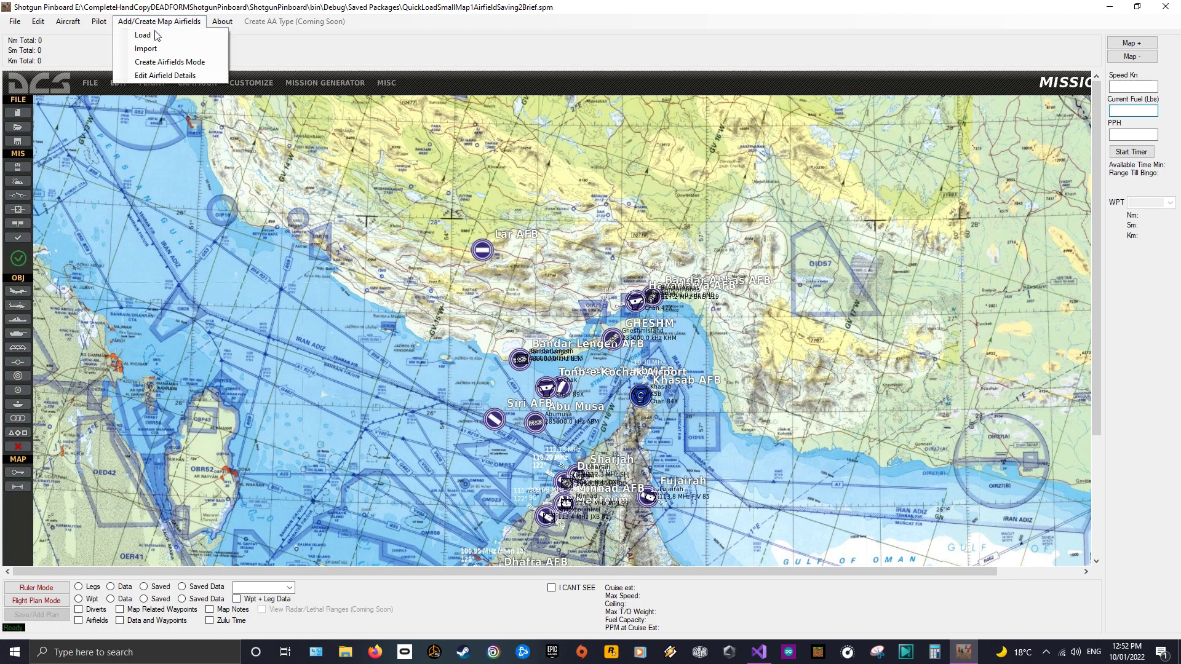
click(158, 76)
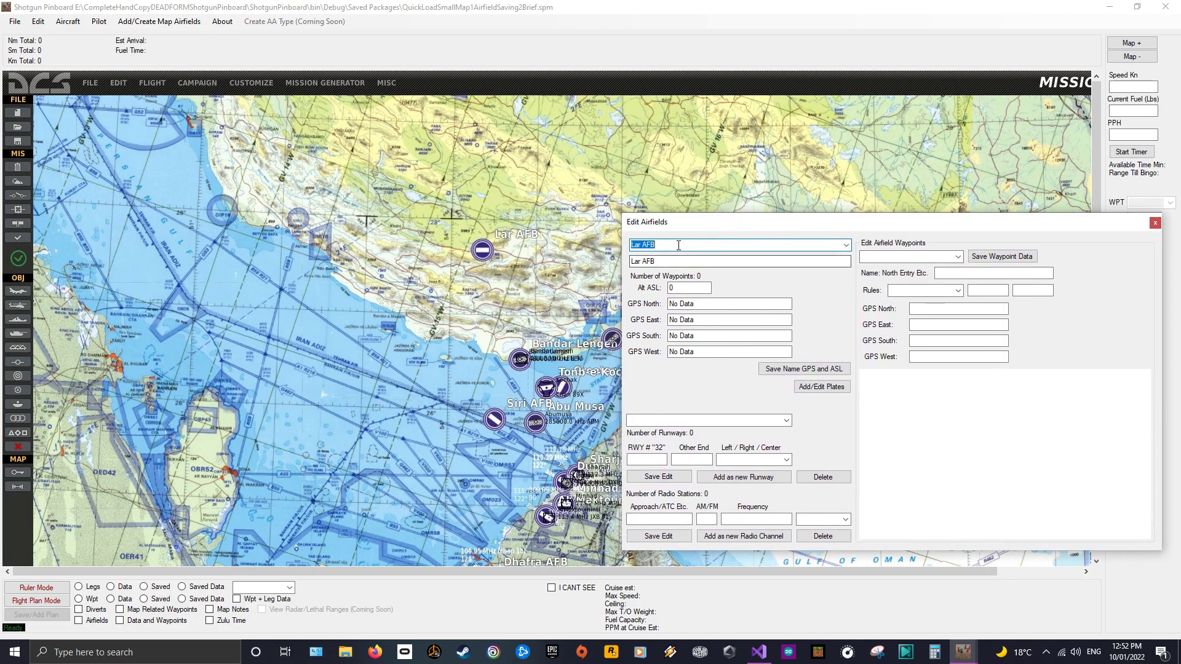
click(121, 622)
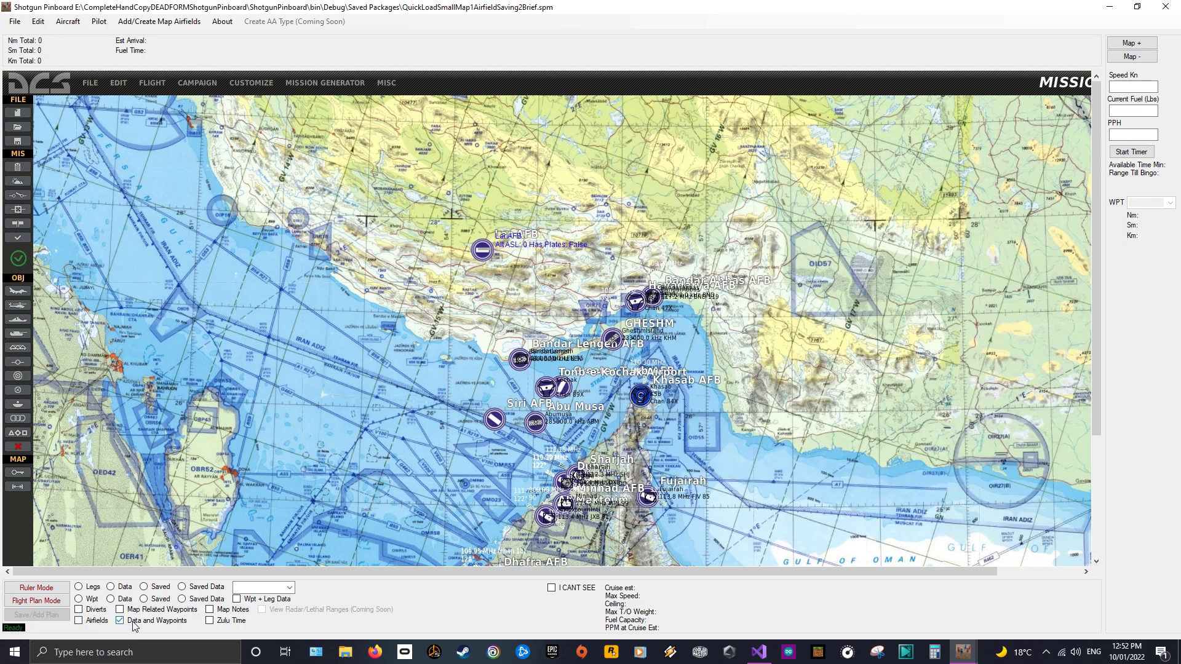
- Add an ILS 09 radio channel on 111.50 to Lar AFB
click(68, 22)
mouse_move(102, 23)
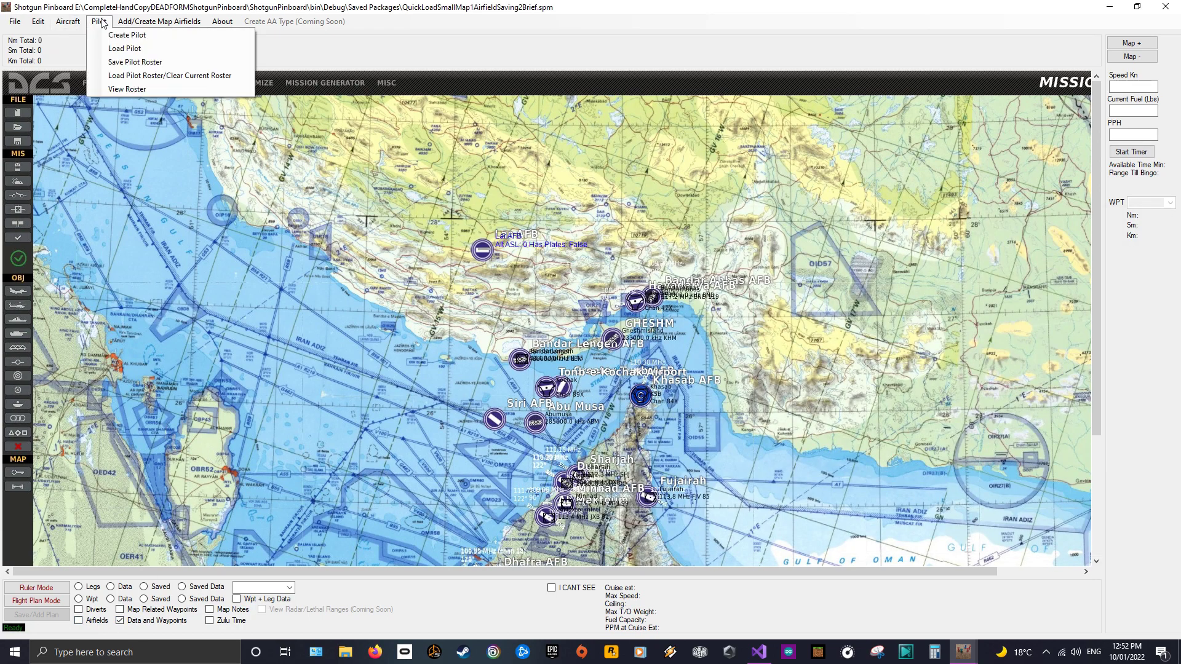
mouse_move(38, 22)
mouse_move(163, 22)
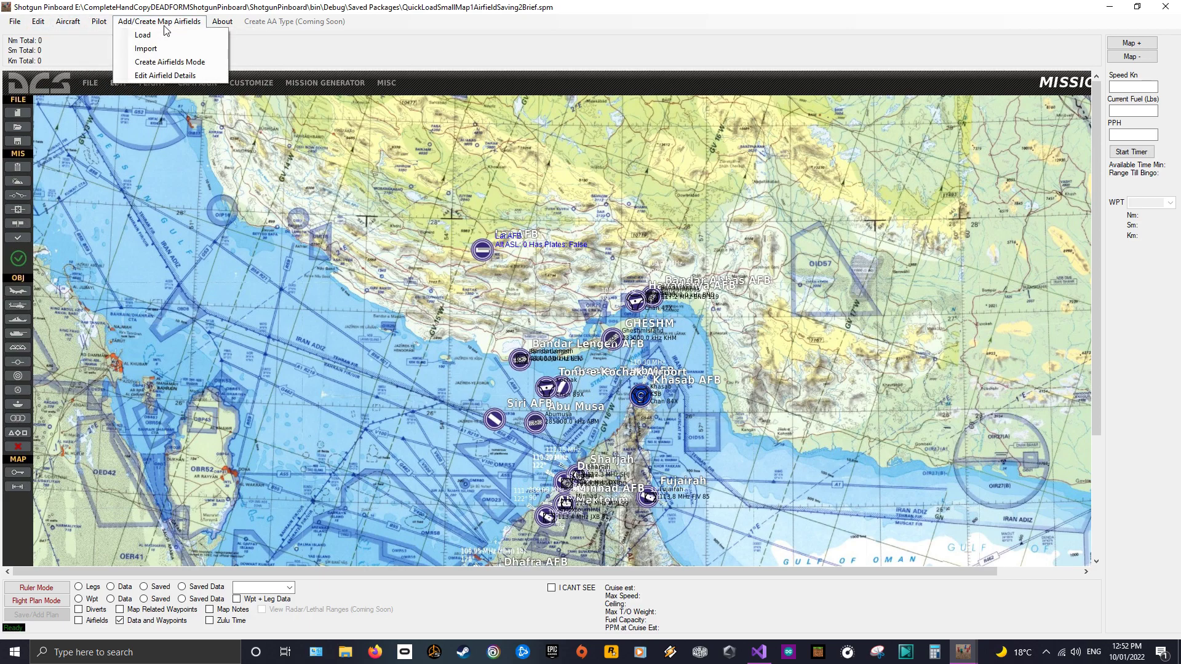
click(165, 75)
drag(806, 230, 824, 176)
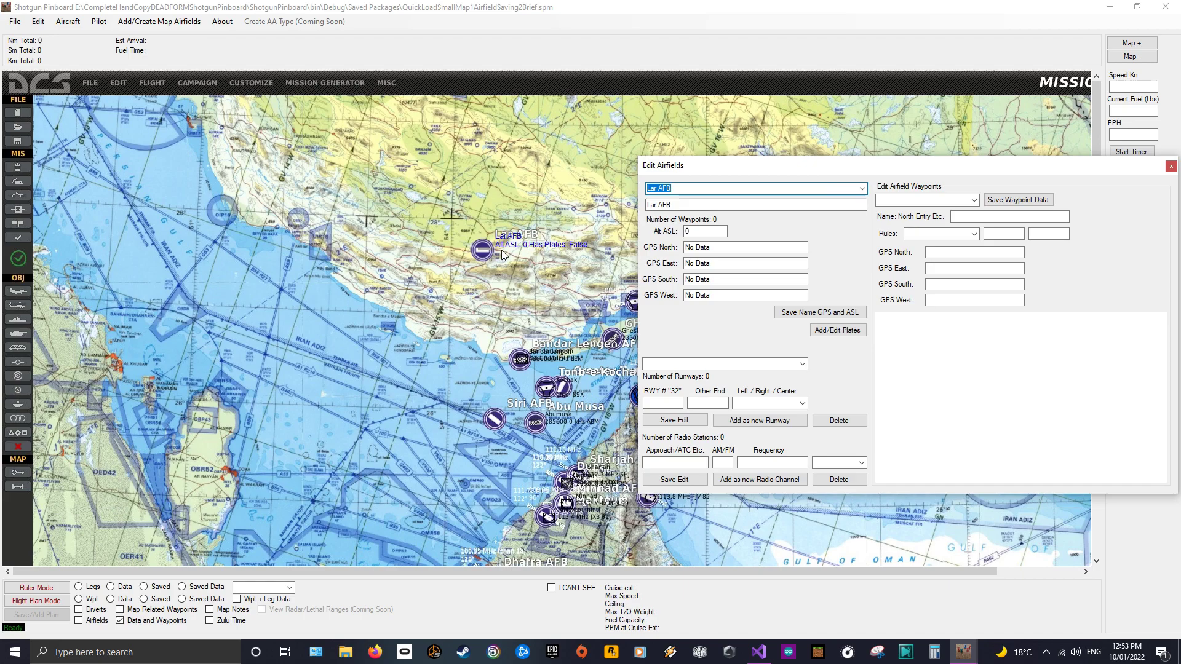
click(674, 462)
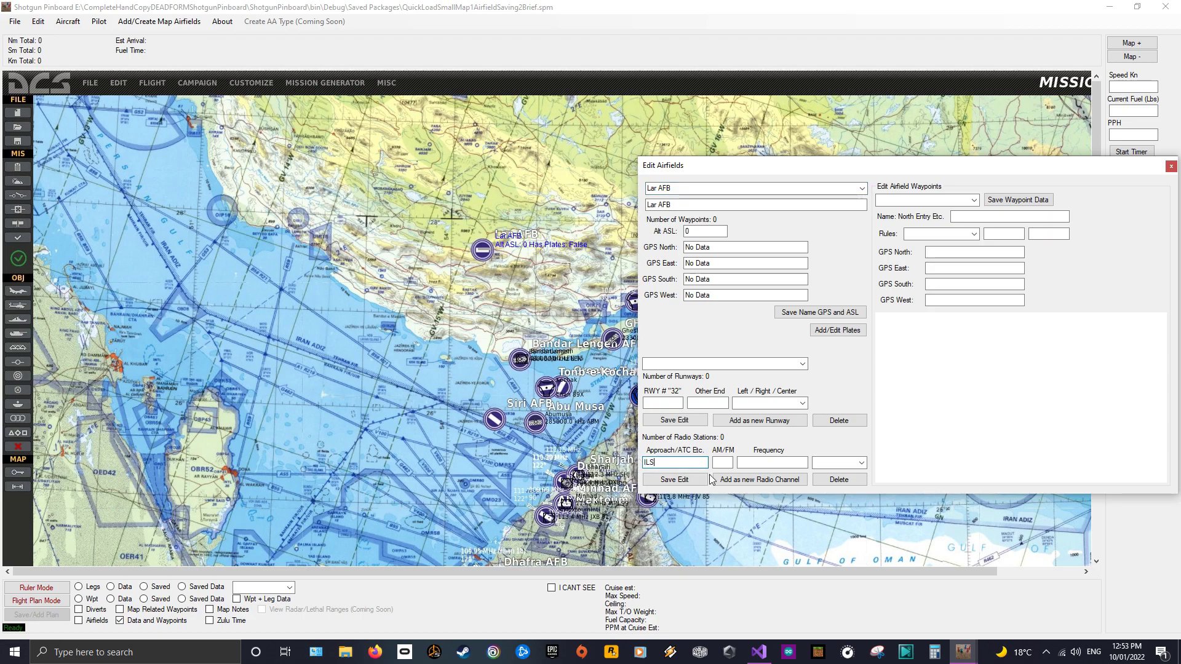
click(730, 462)
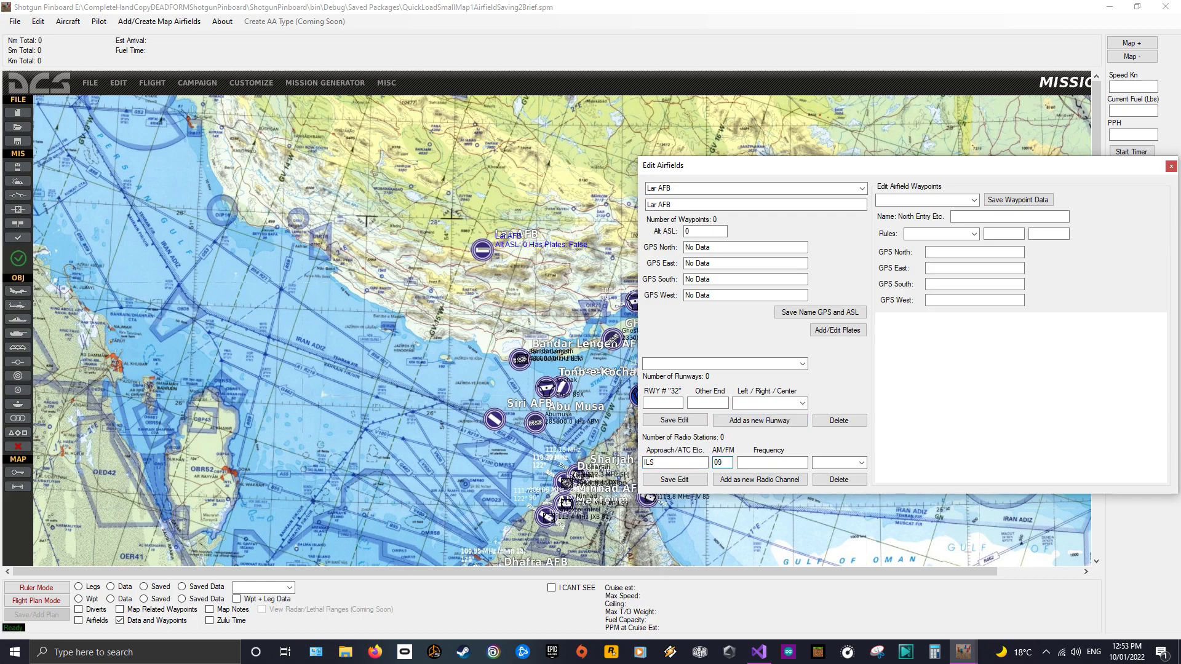
click(768, 464)
text(111.5)
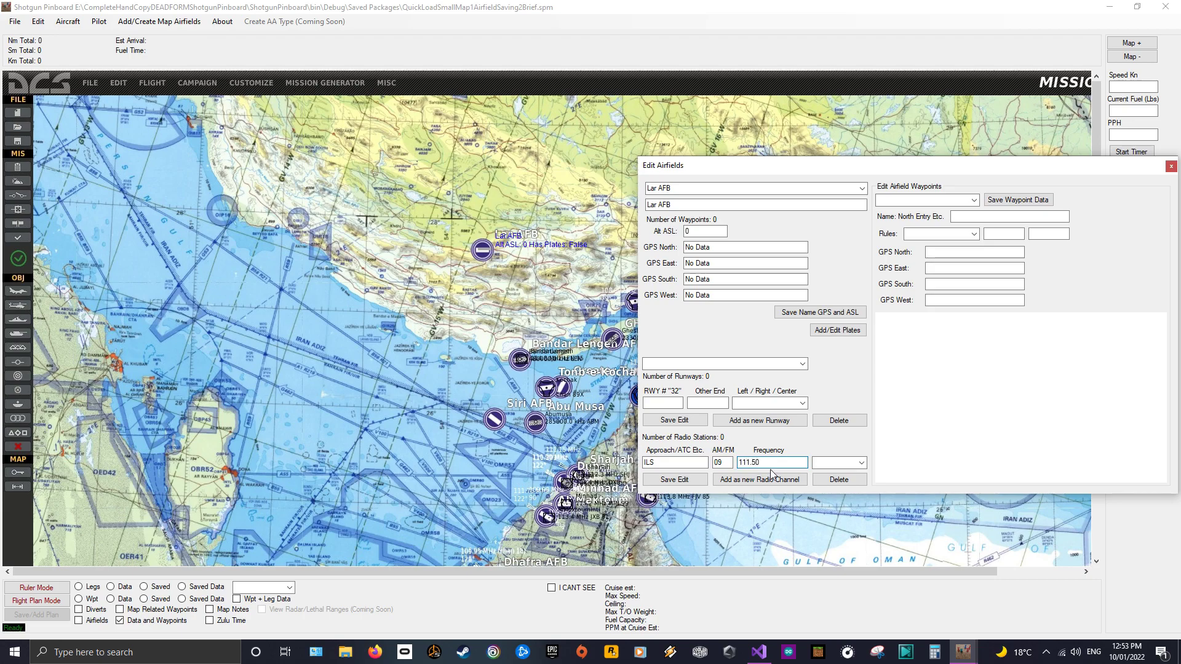
click(774, 480)
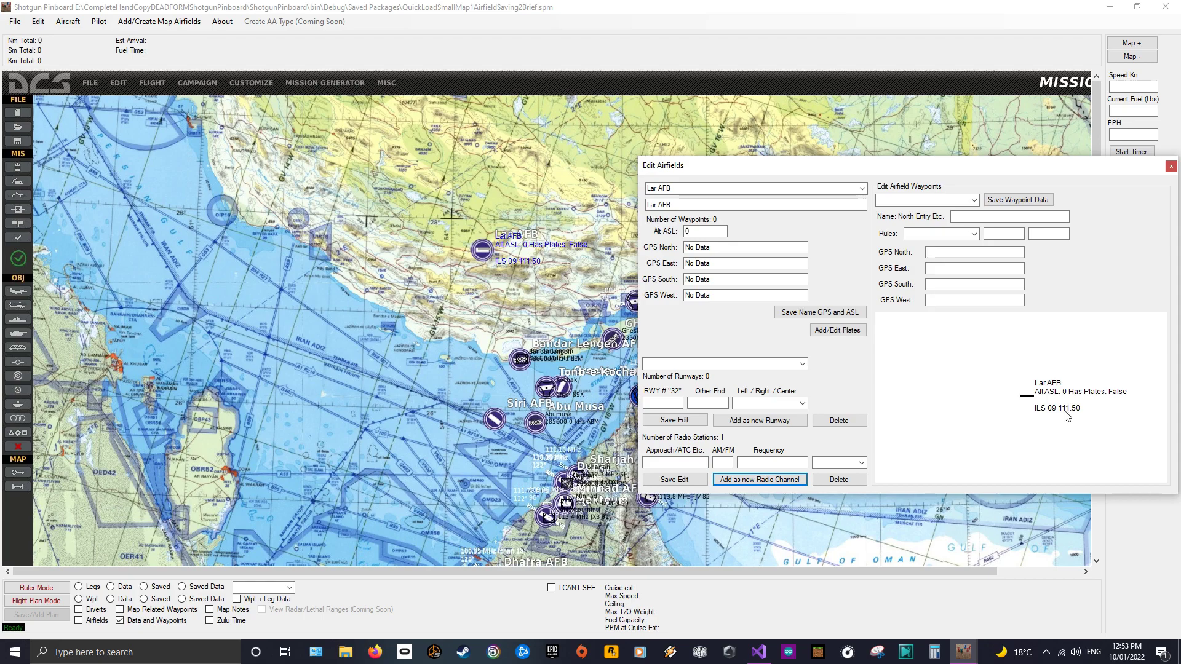
click(1172, 166)
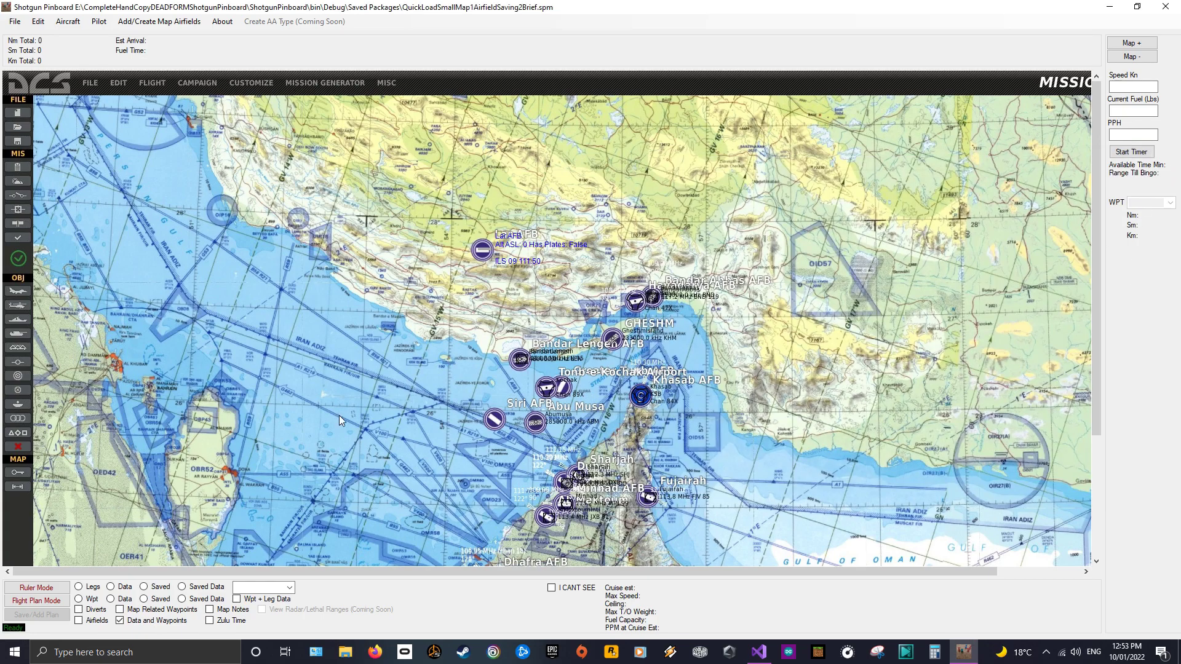
- Load the saved 149.5 Nm F/A-18C plan and label its legs with fuel and timing data
click(66, 22)
mouse_move(40, 24)
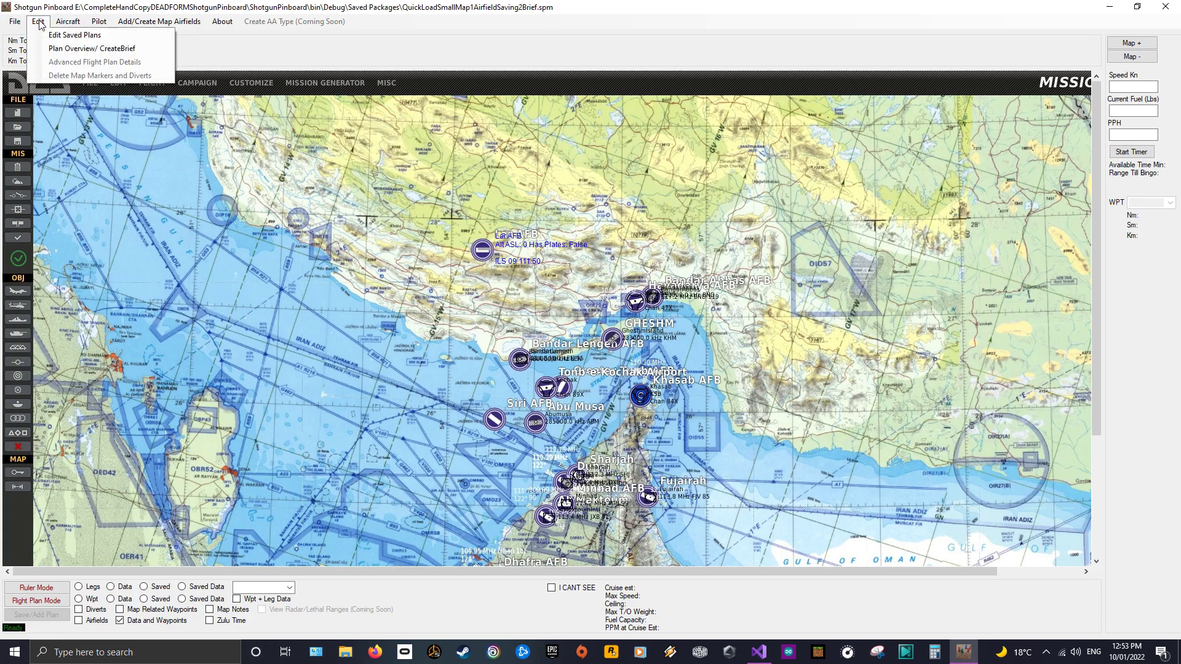
click(44, 38)
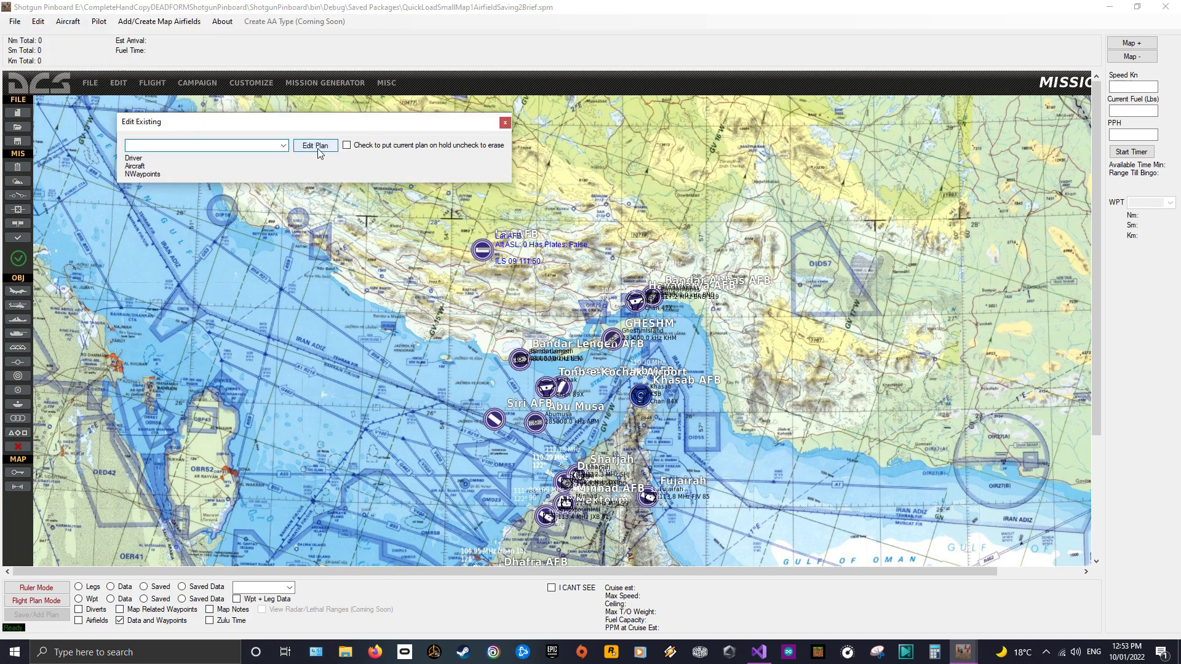
click(283, 145)
click(147, 165)
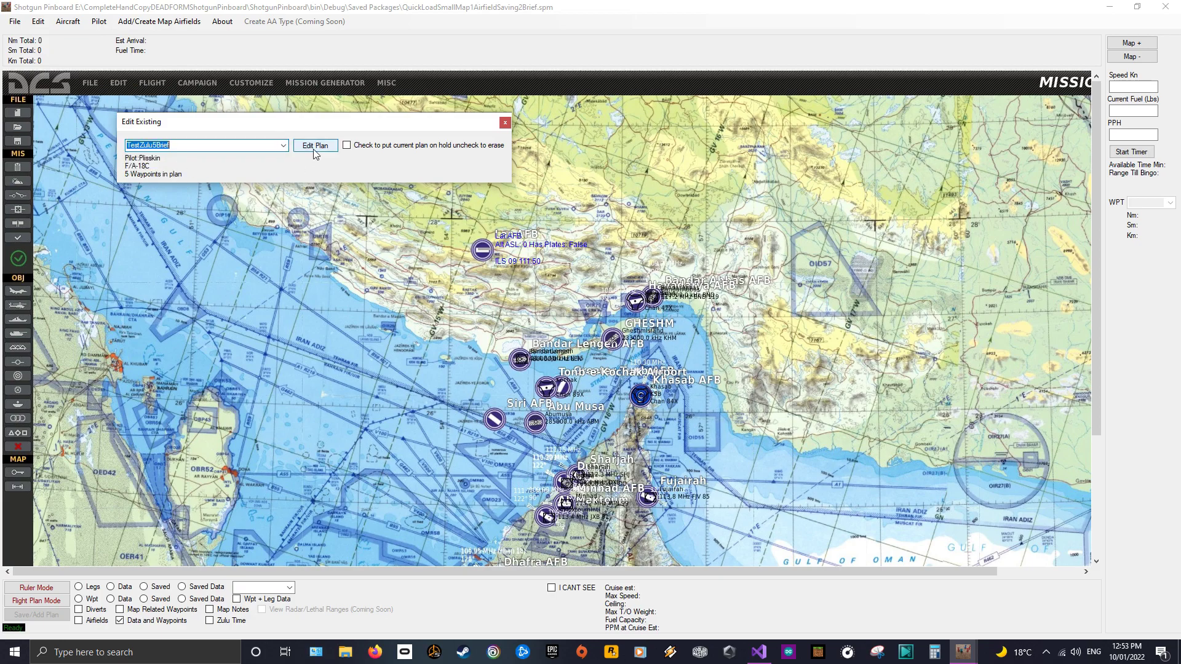
click(315, 145)
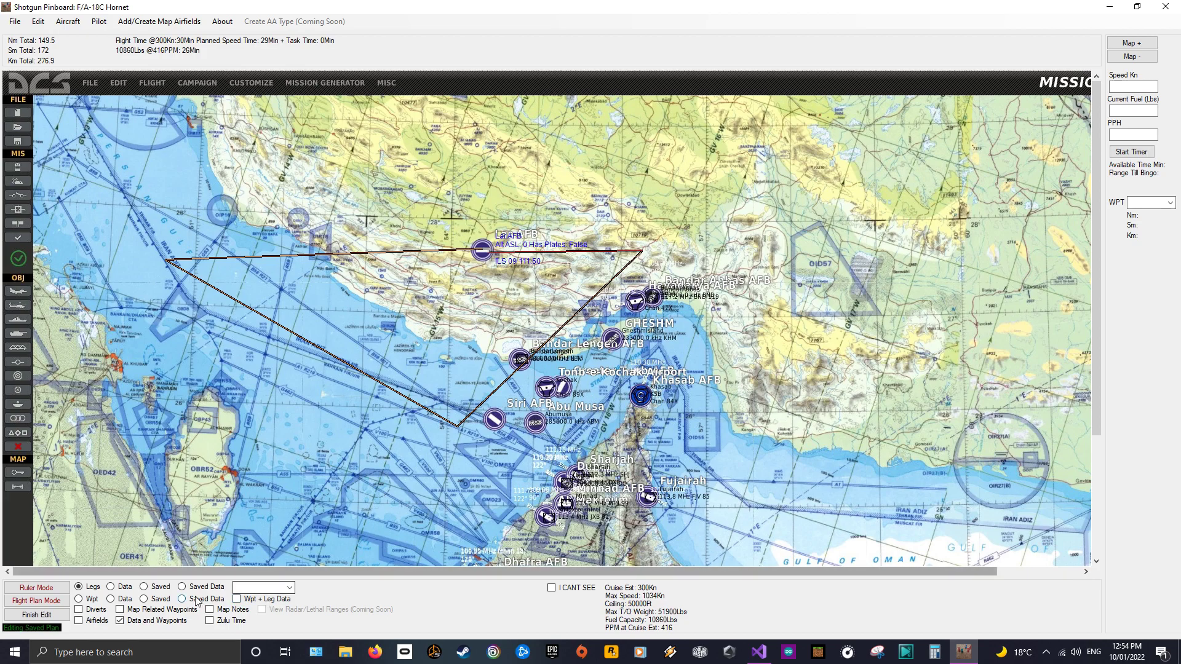
click(159, 588)
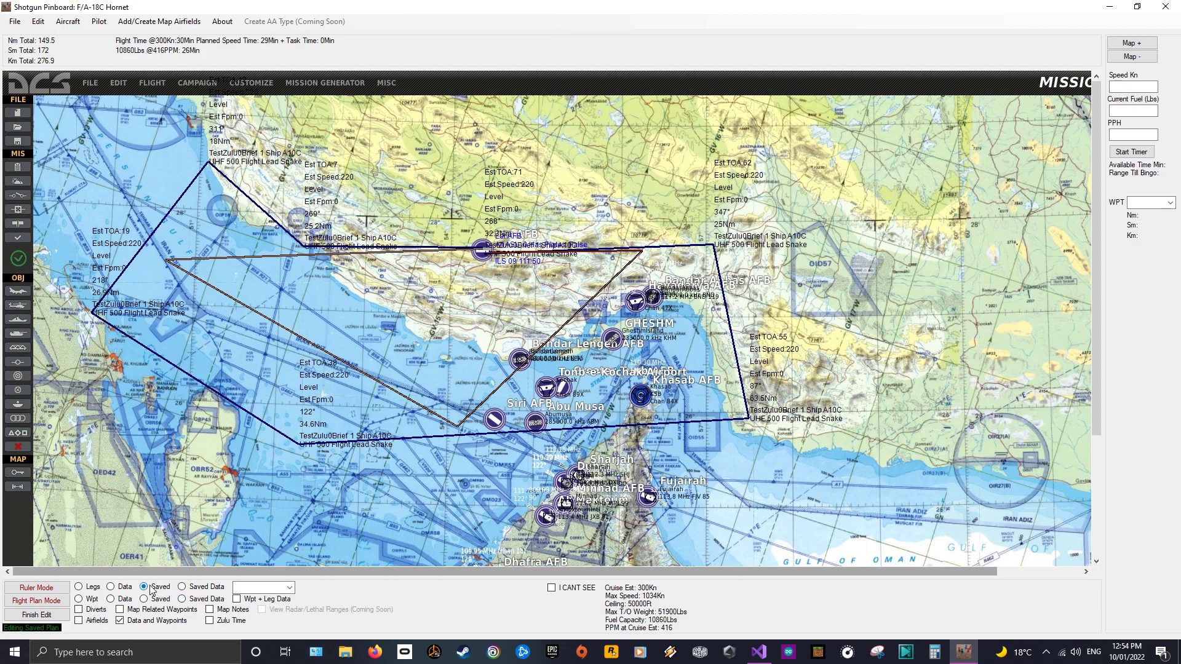
click(131, 588)
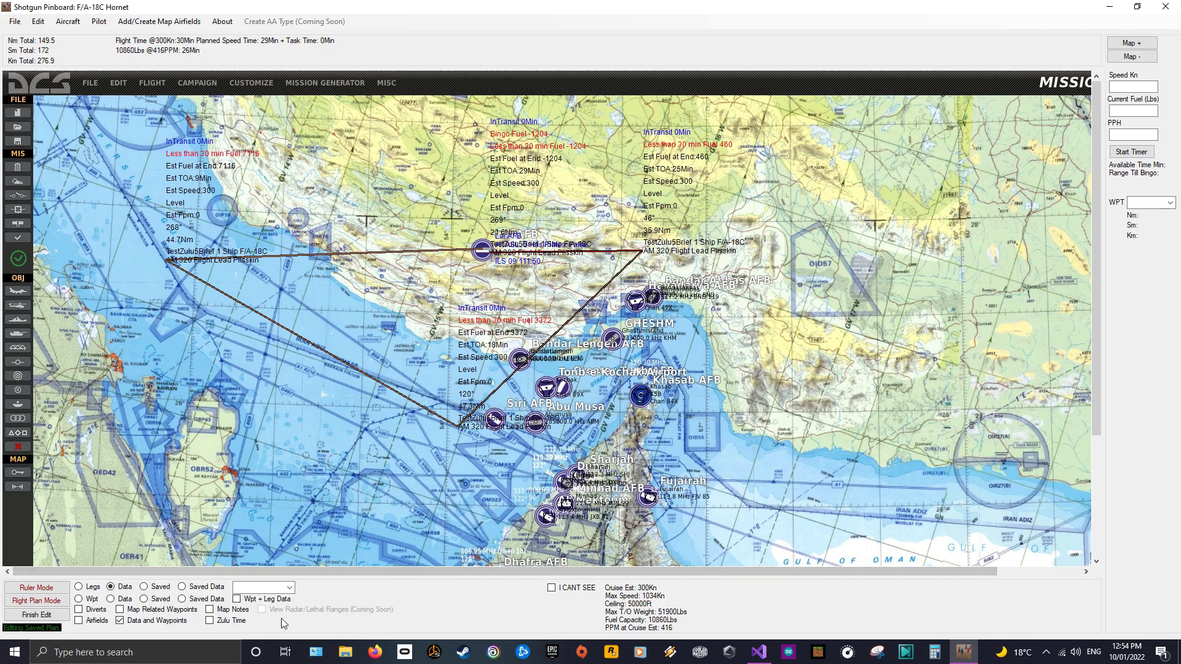
- Hide the chart image, preview arrival times in Zulu time, then turn Zulu off
click(552, 589)
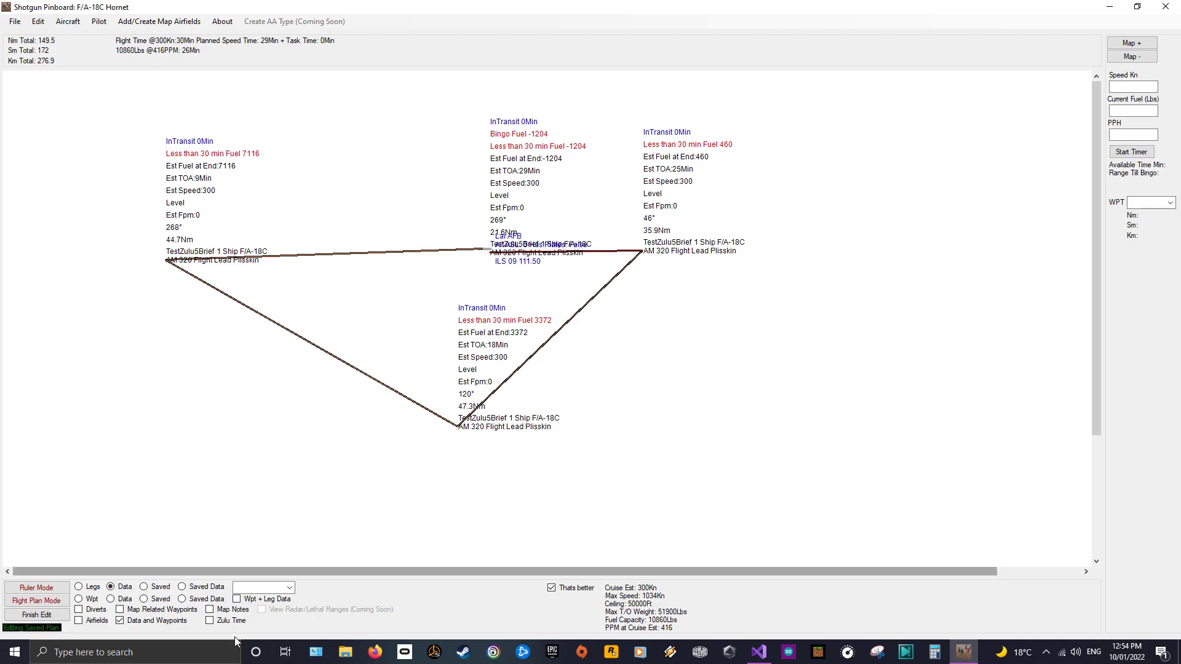
click(210, 620)
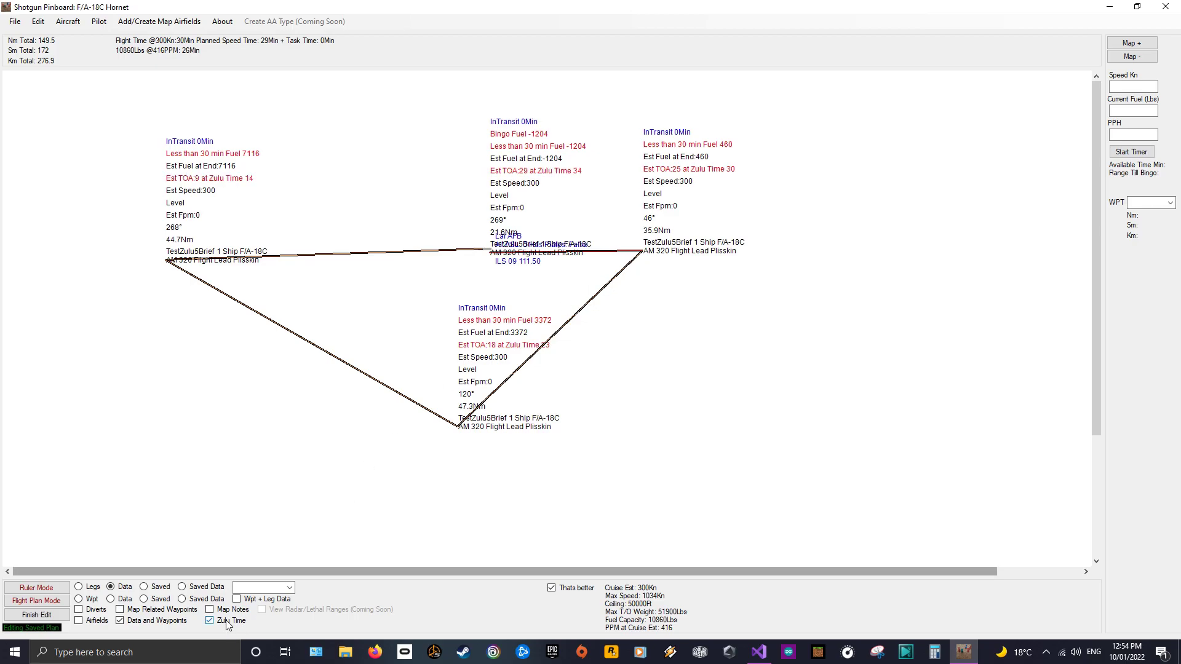
mouse_move(537, 214)
click(242, 619)
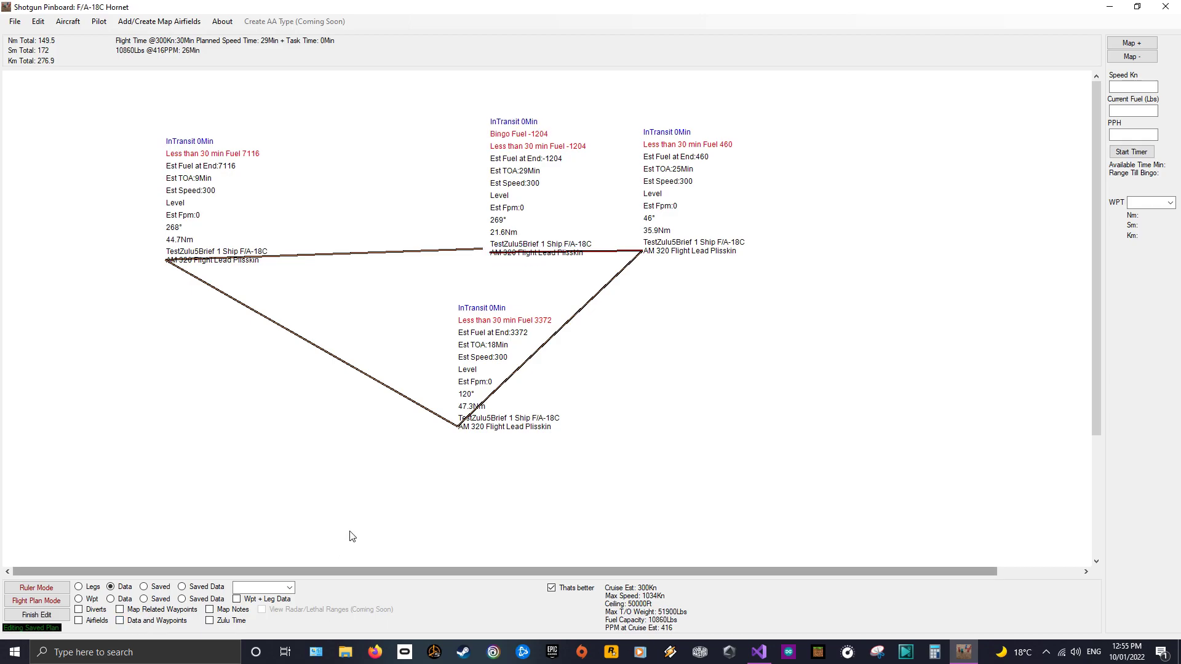
- Finish the current edit, restore the chart, and reload the saved TestZulu5Brief plan
click(34, 614)
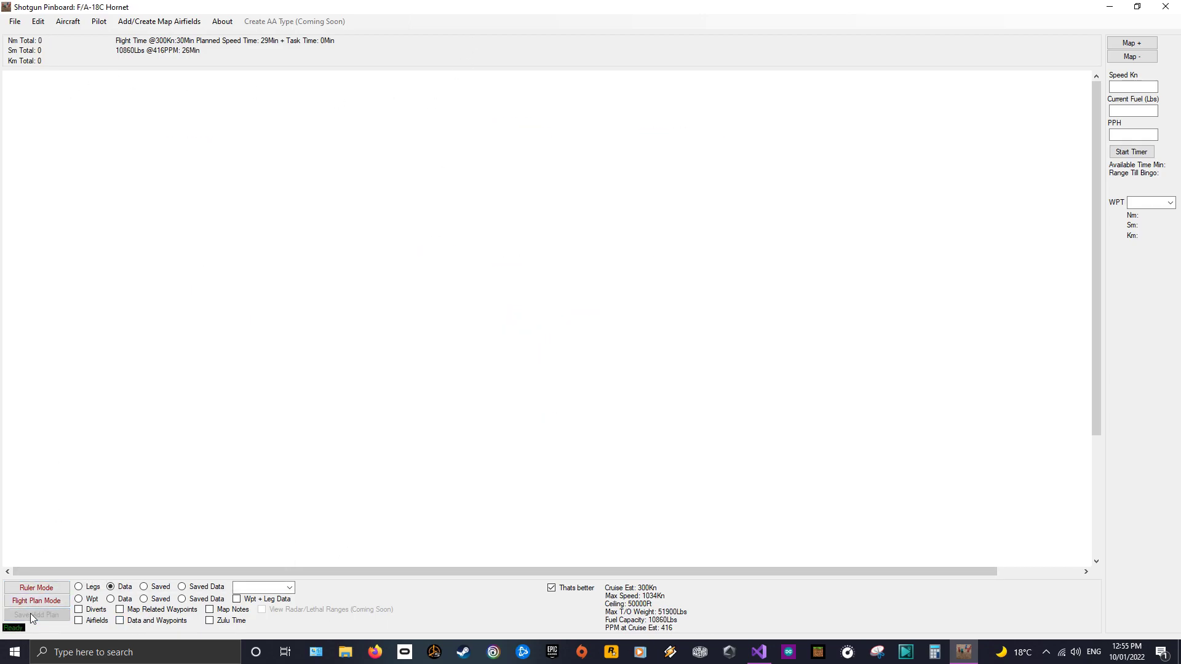
click(551, 588)
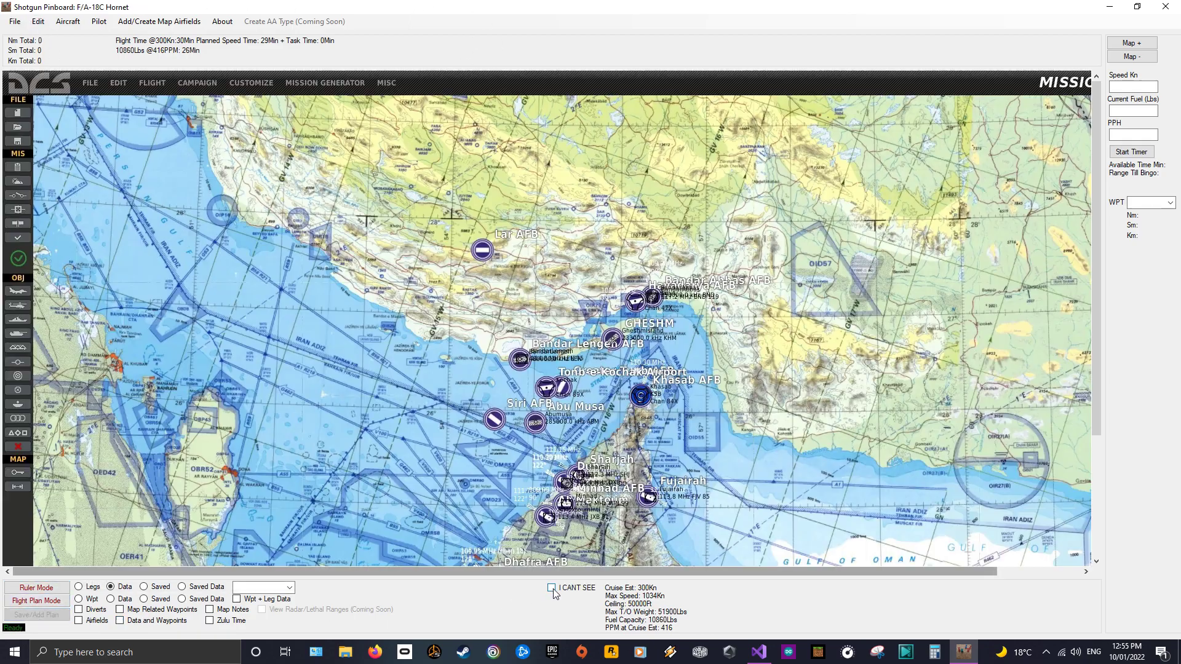
click(39, 22)
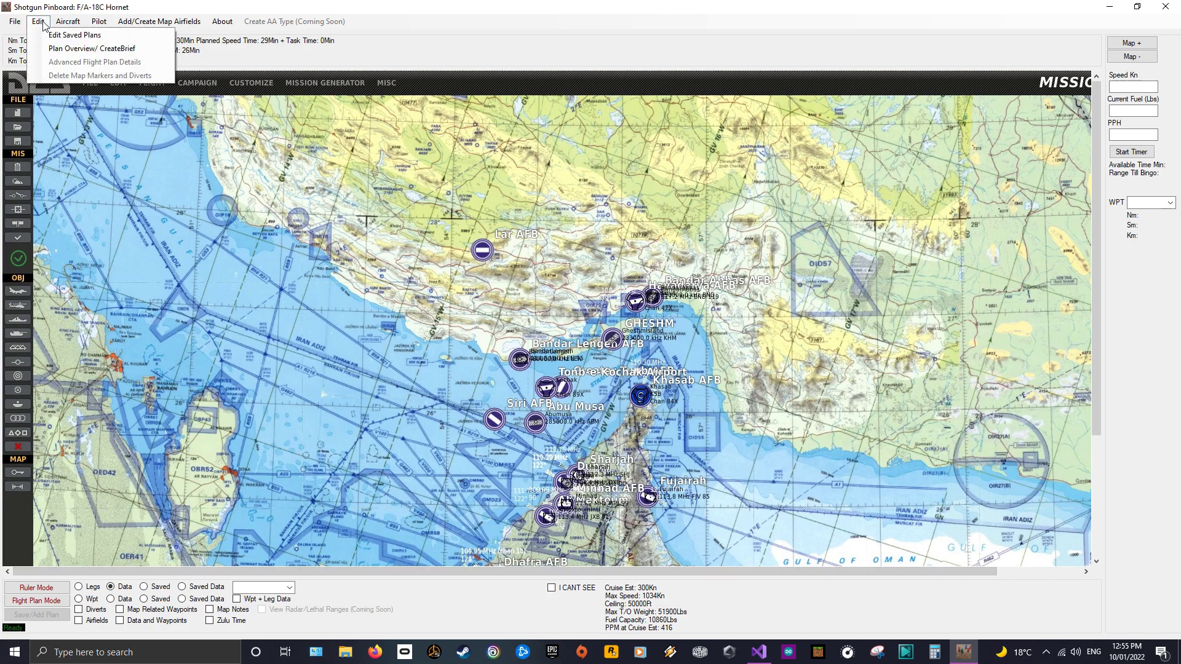
click(50, 37)
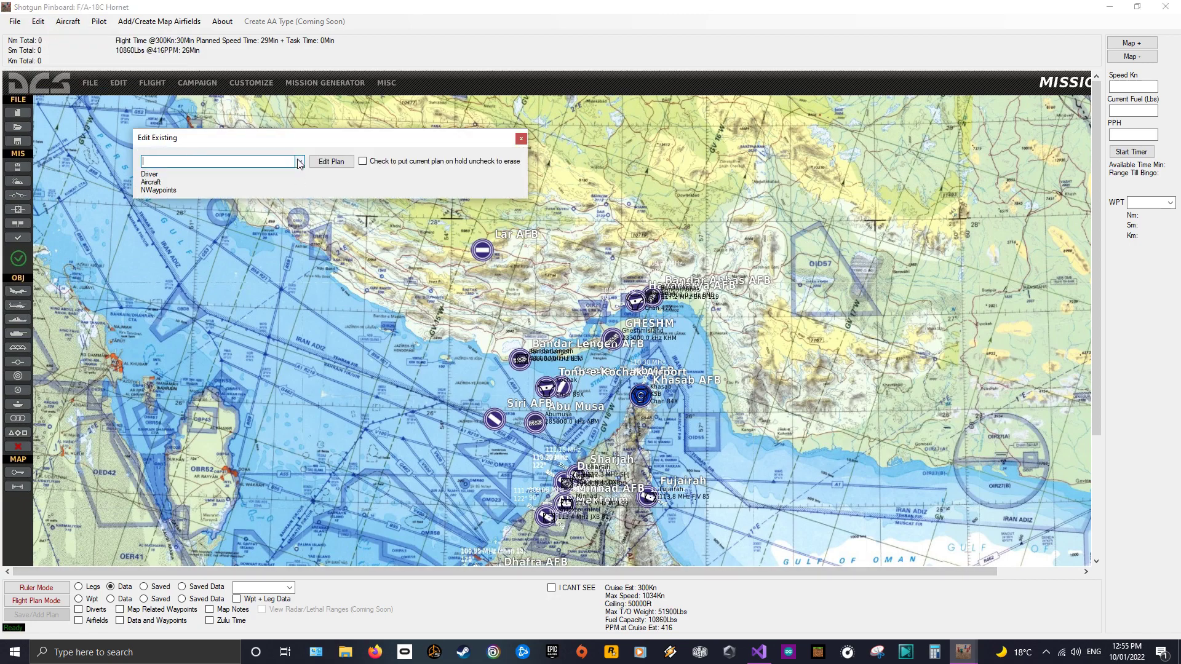
click(304, 163)
click(219, 175)
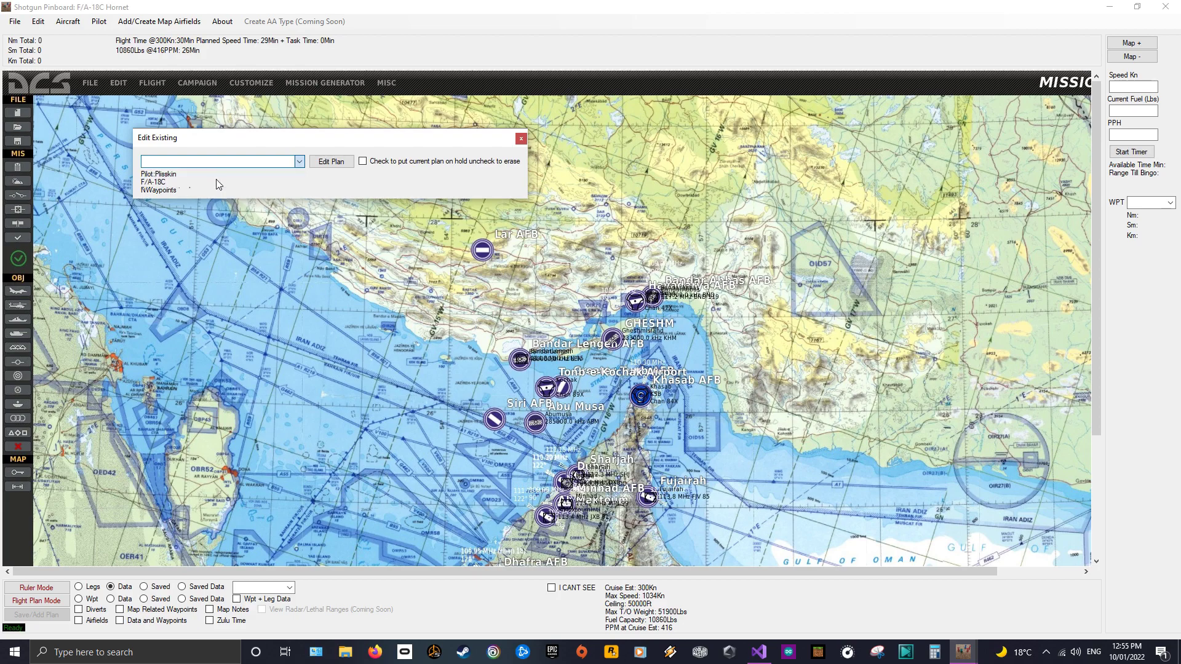
click(321, 163)
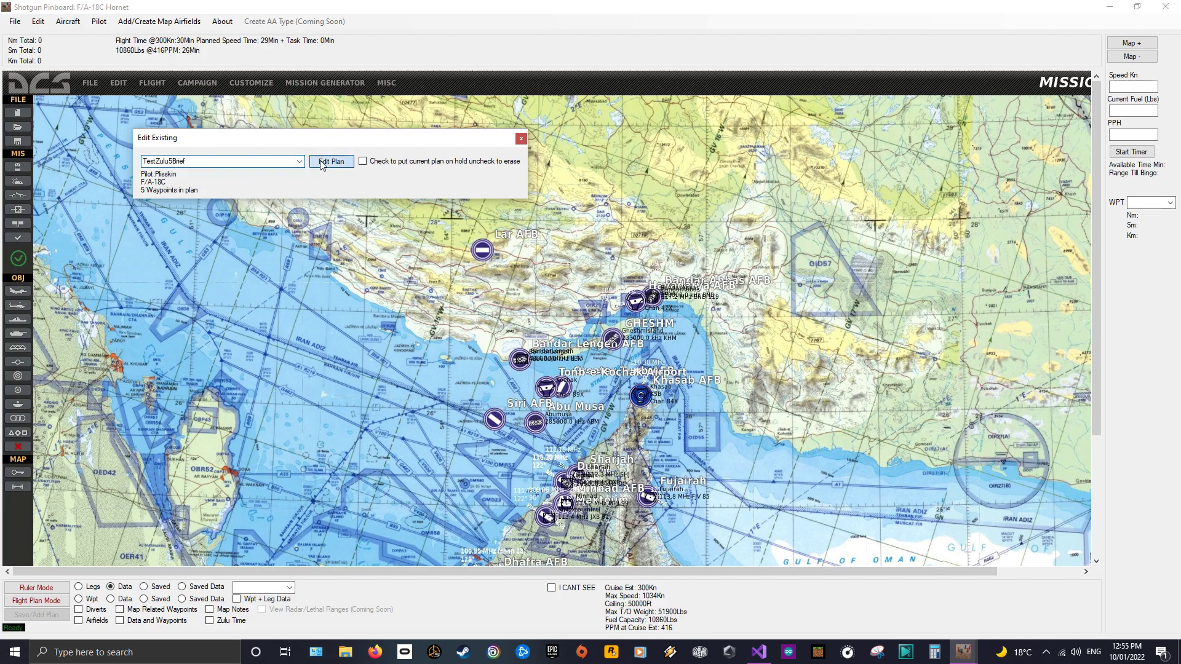
- Review TestZulu5Brief's advanced flight plan details, then finish editing to clear its route
click(37, 24)
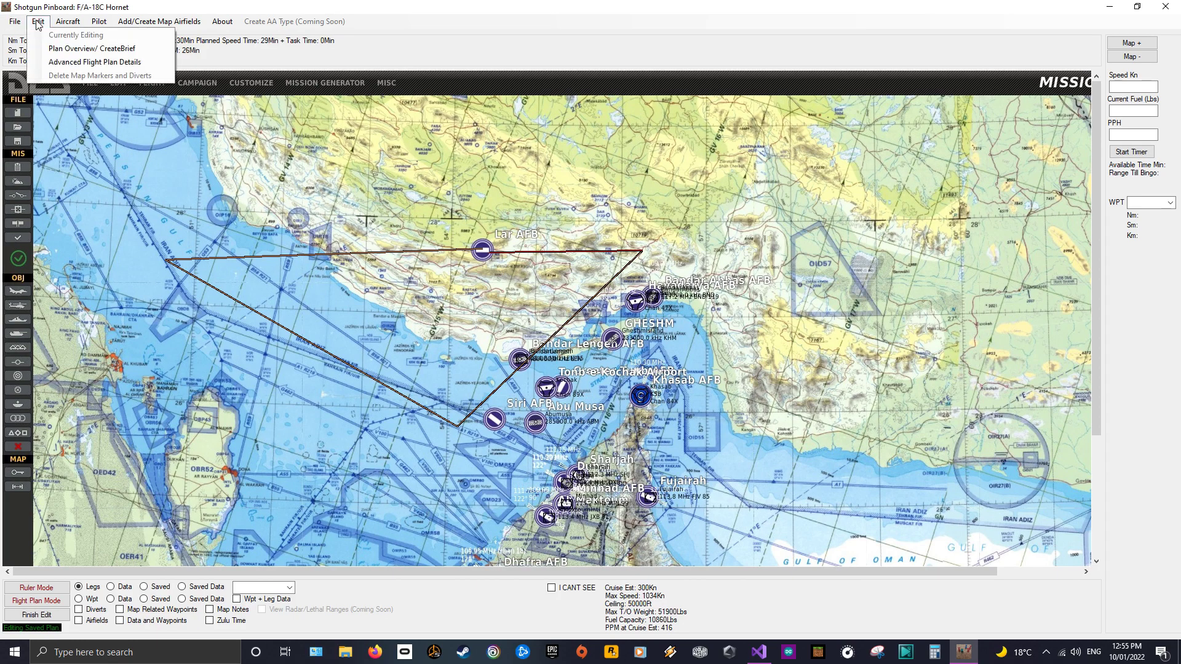
click(55, 64)
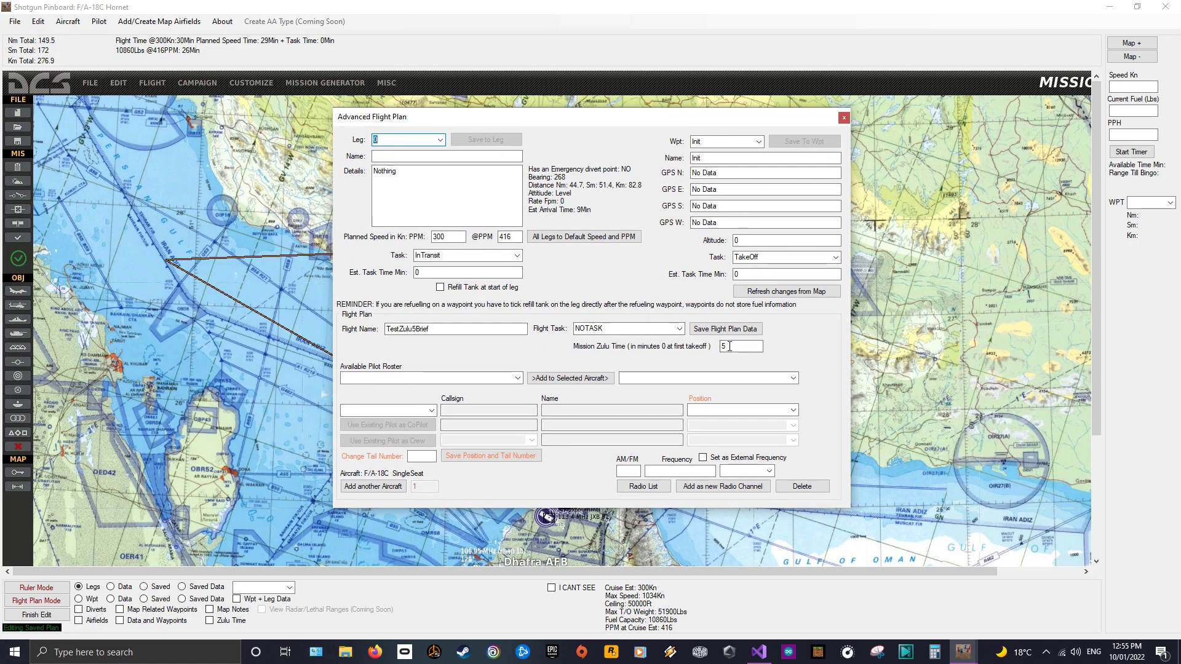
key(Return)
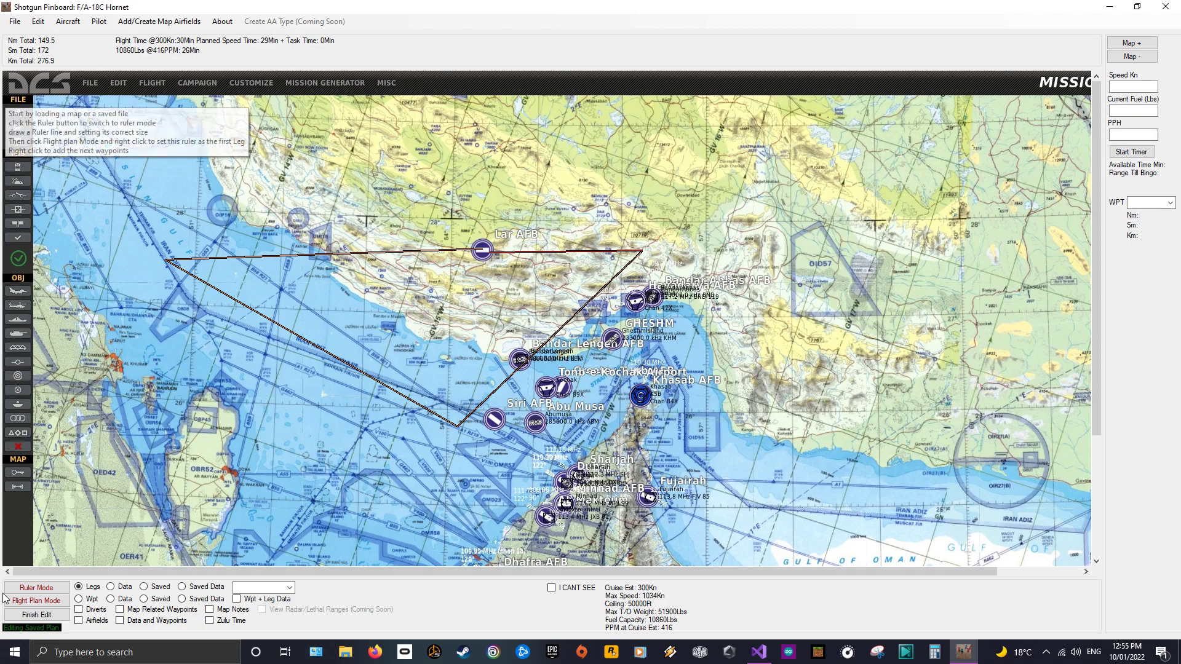
click(36, 614)
- Open the saved TestZulu0Brief A10C Warthog plan for editing
click(37, 22)
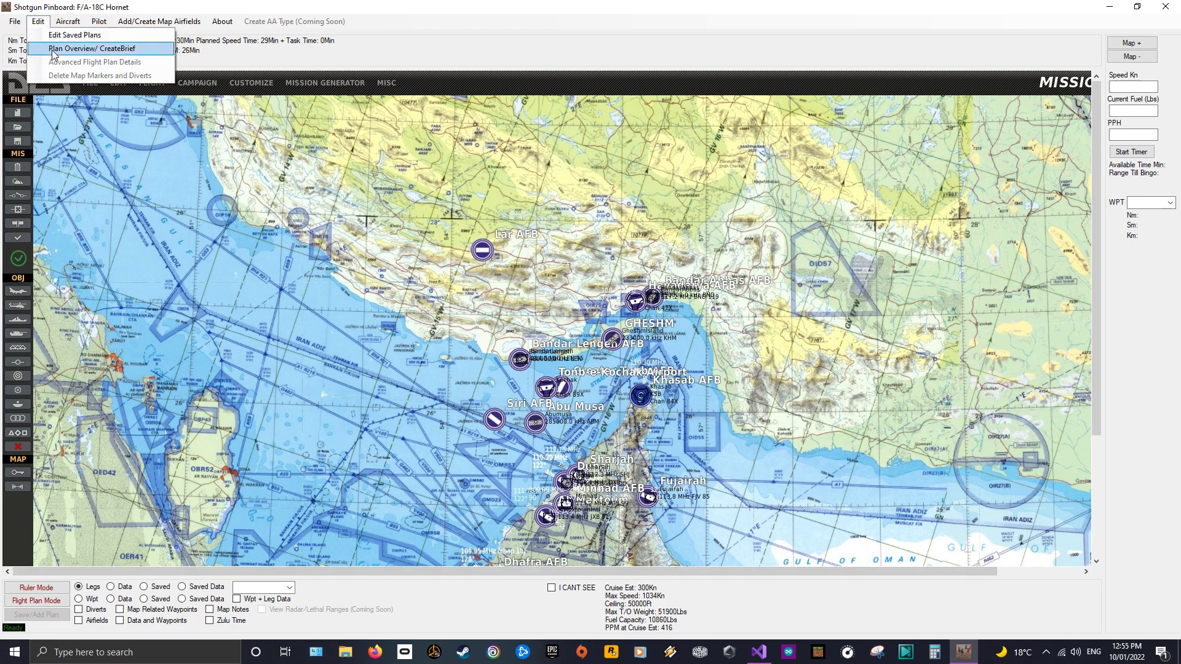
click(67, 35)
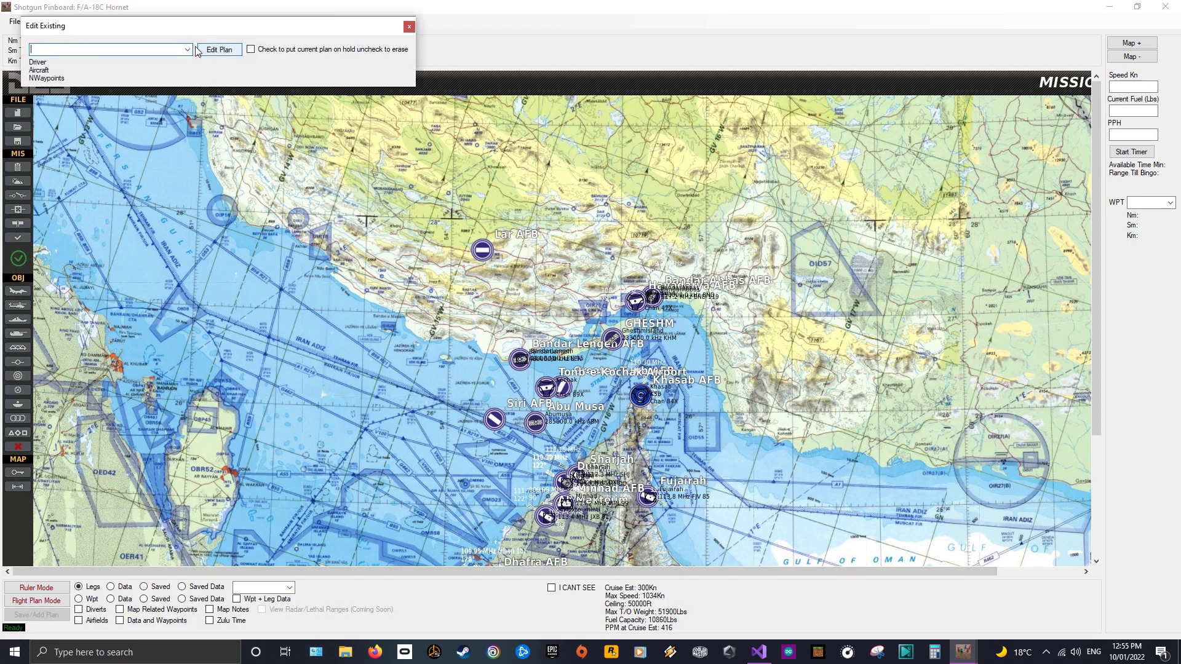
click(174, 50)
click(81, 60)
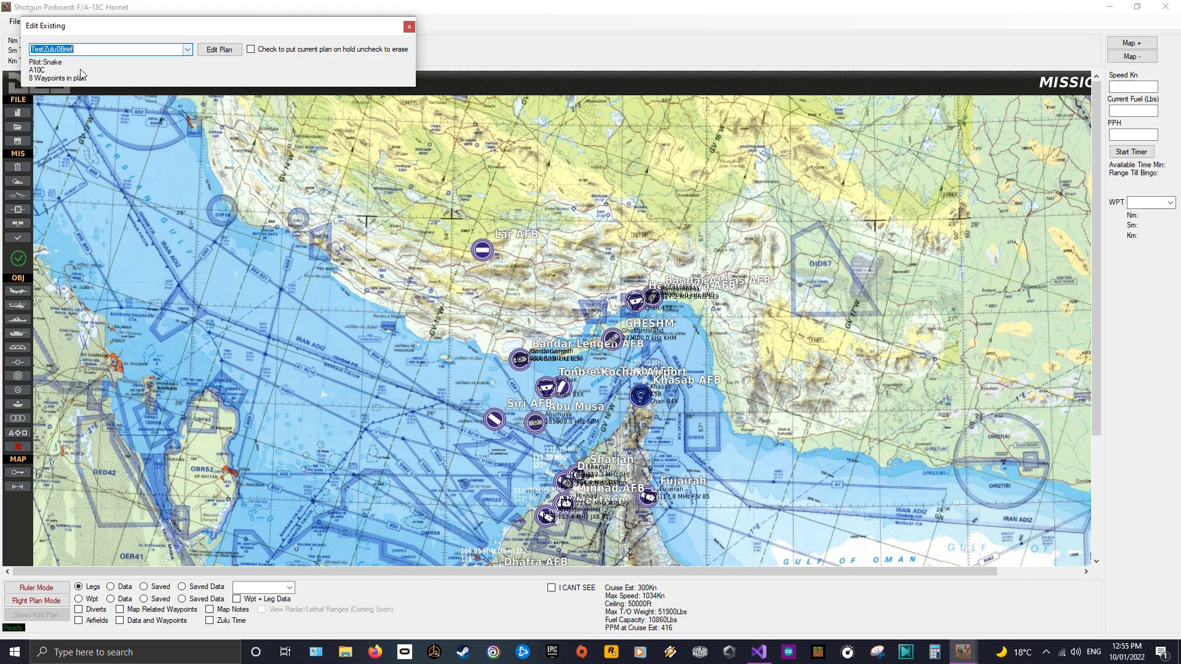
click(232, 53)
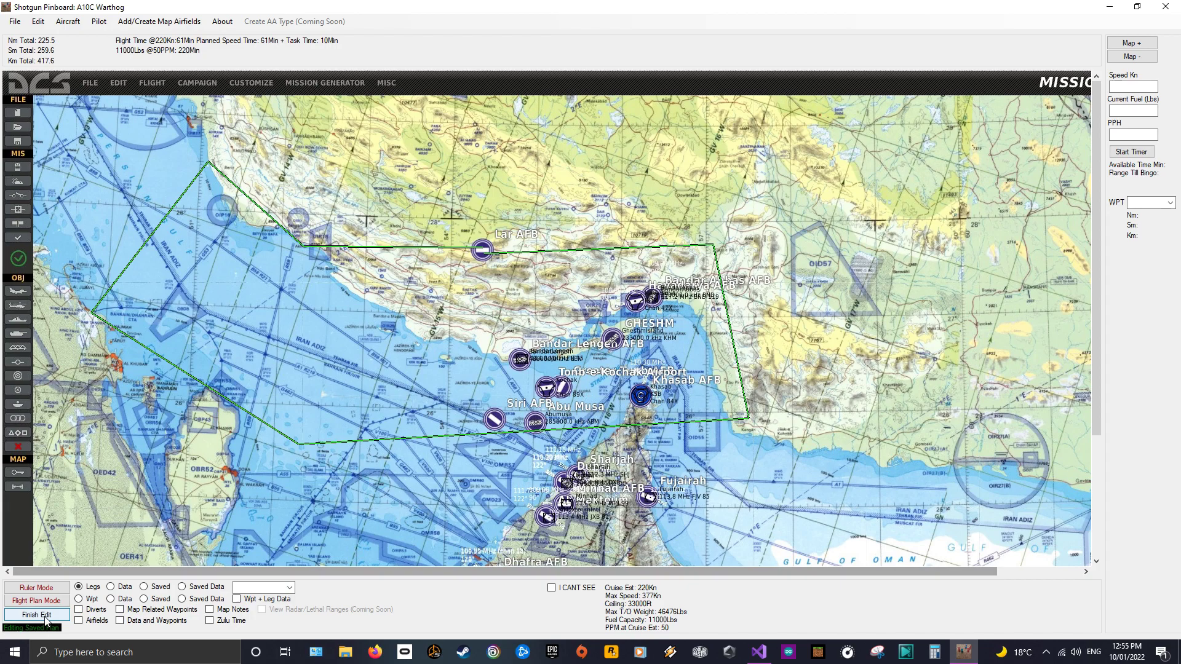
- Show the A10C plan's advanced details for aircraft #1 Warthog Snake 17
click(39, 23)
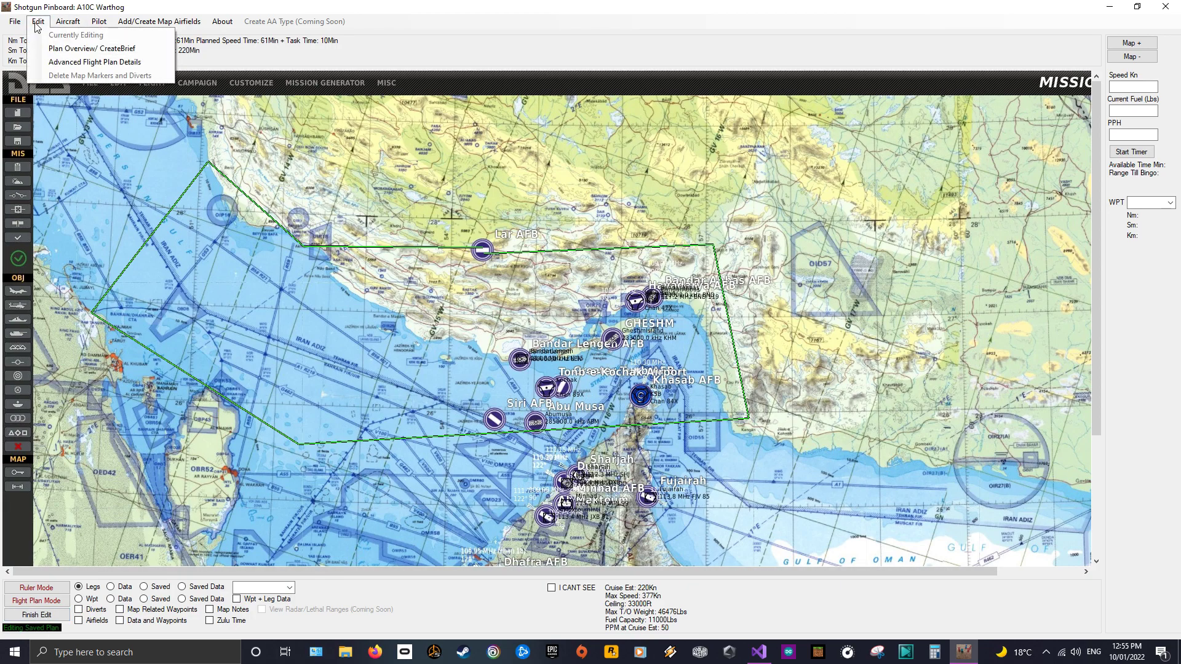
click(74, 57)
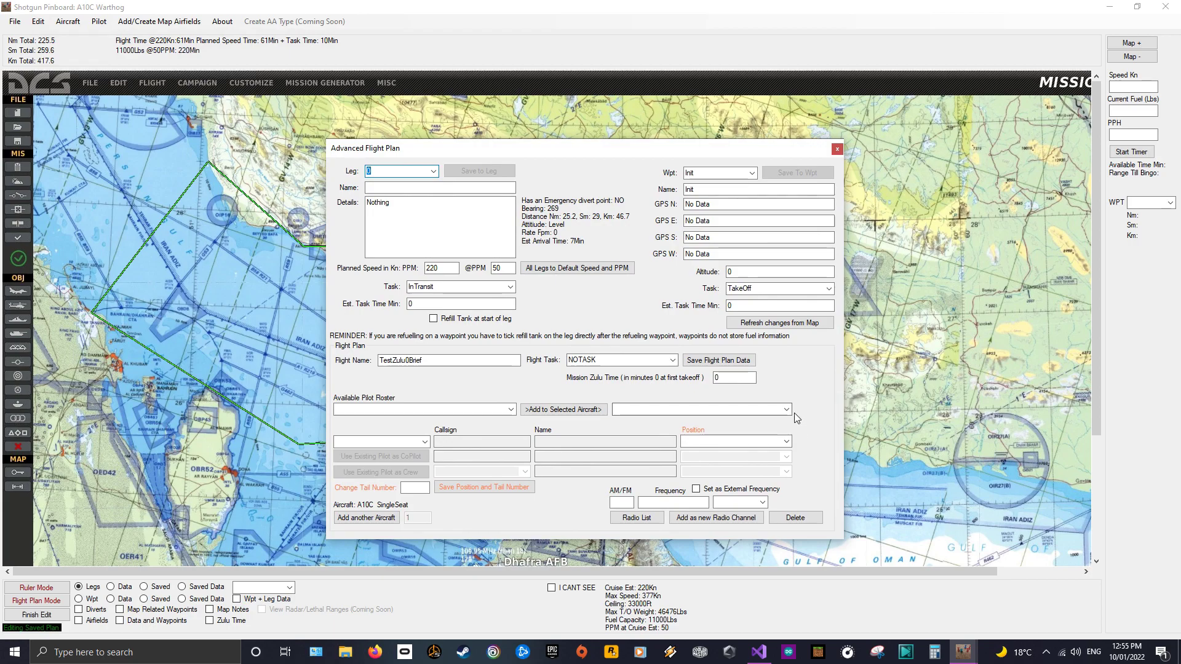
click(787, 409)
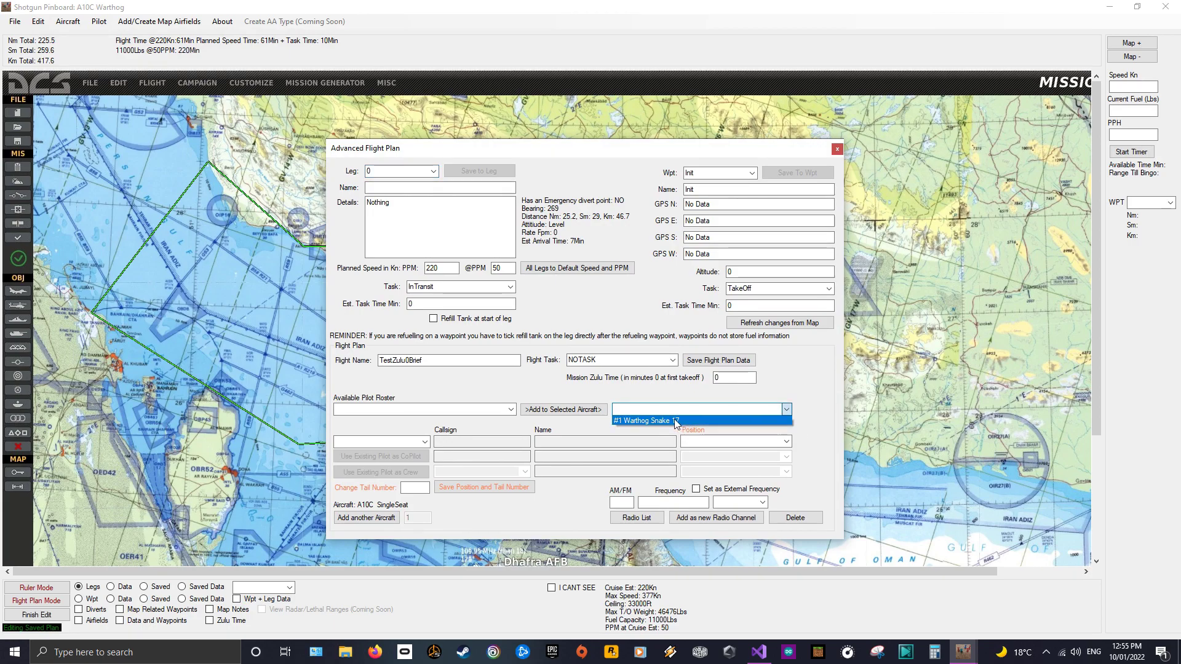
click(640, 420)
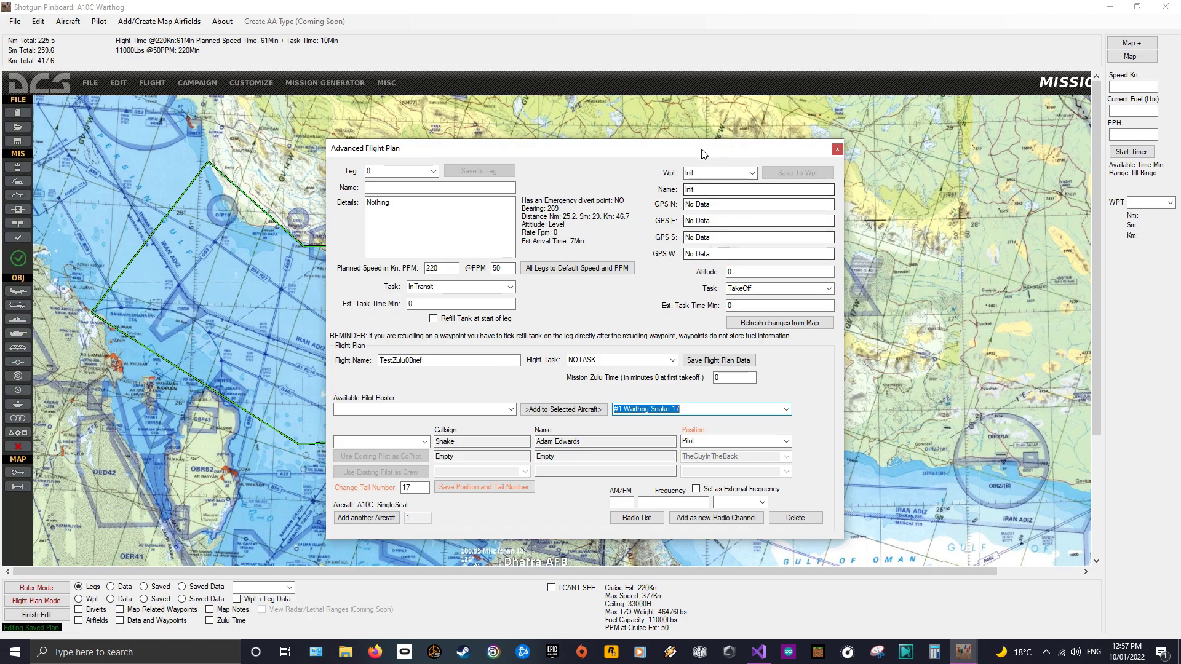
- Inspect the advanced flight plan's crew rows and select landing waypoint 8
drag(704, 154, 861, 337)
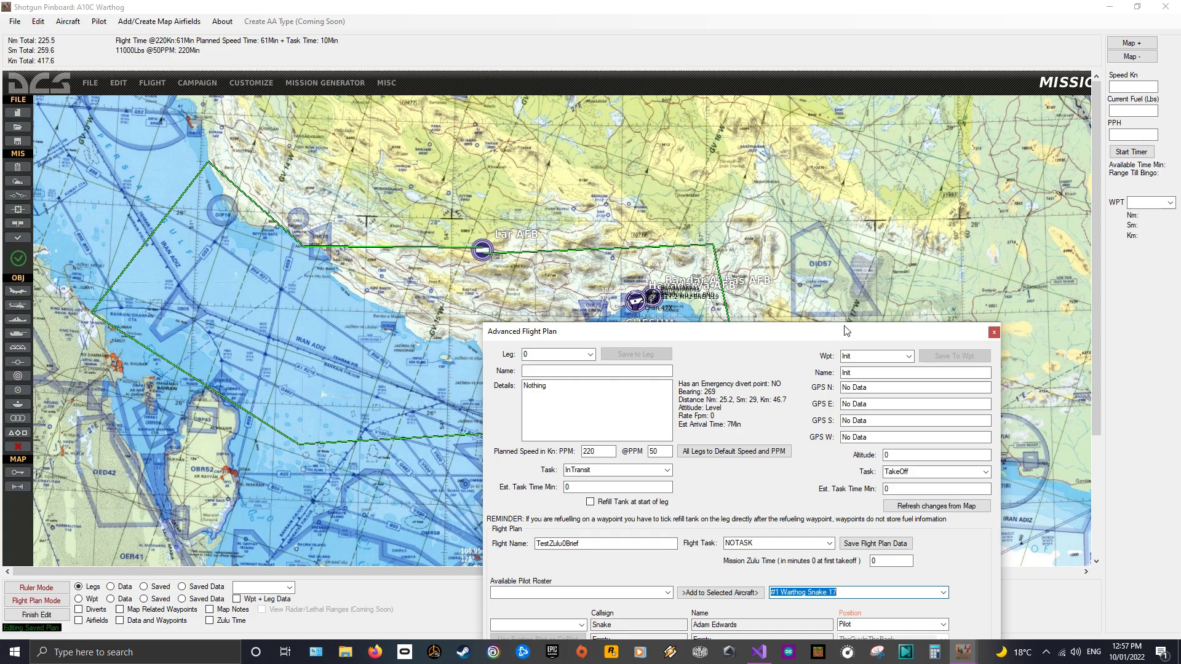
drag(848, 334, 803, 184)
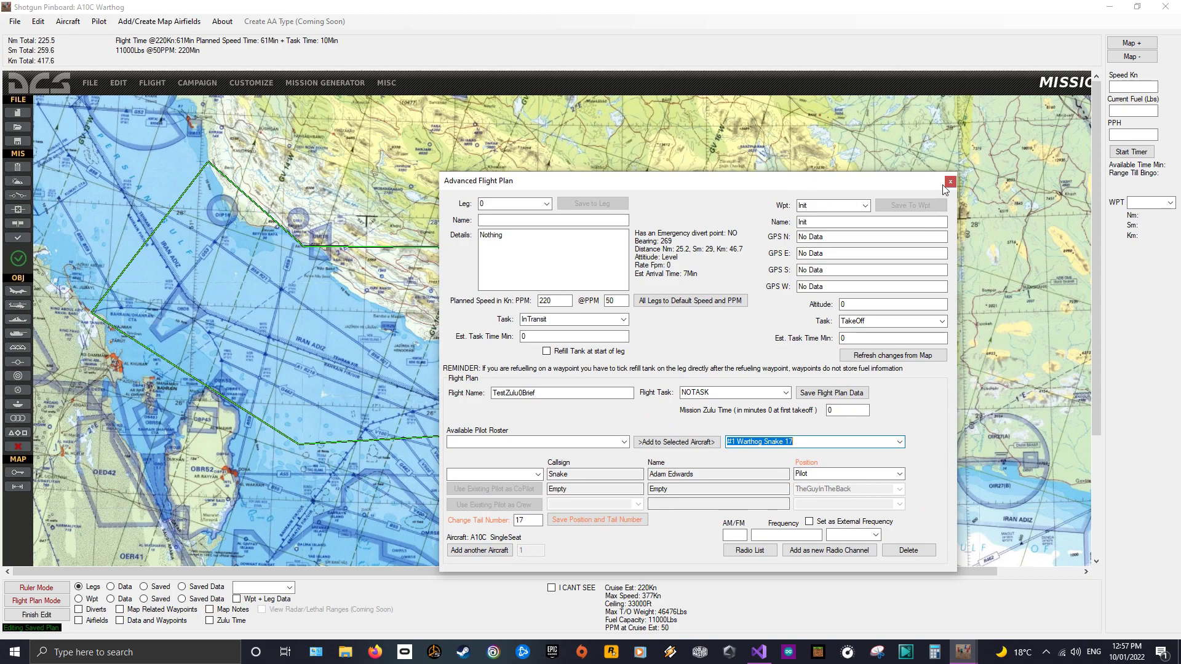
click(866, 205)
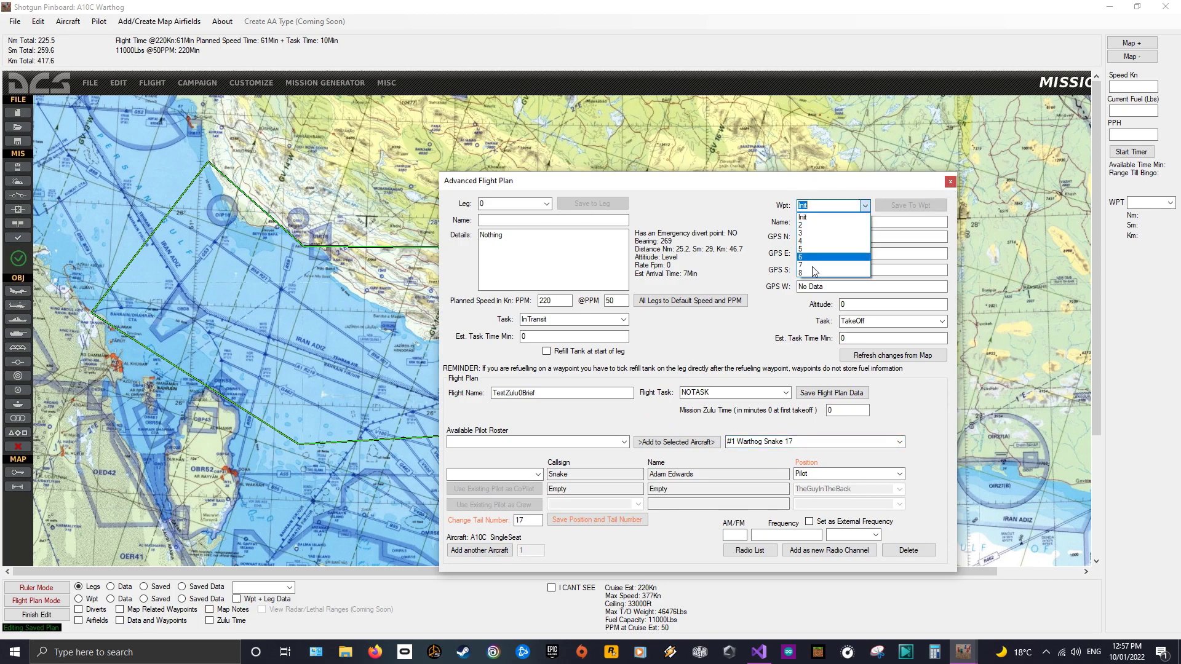
click(812, 282)
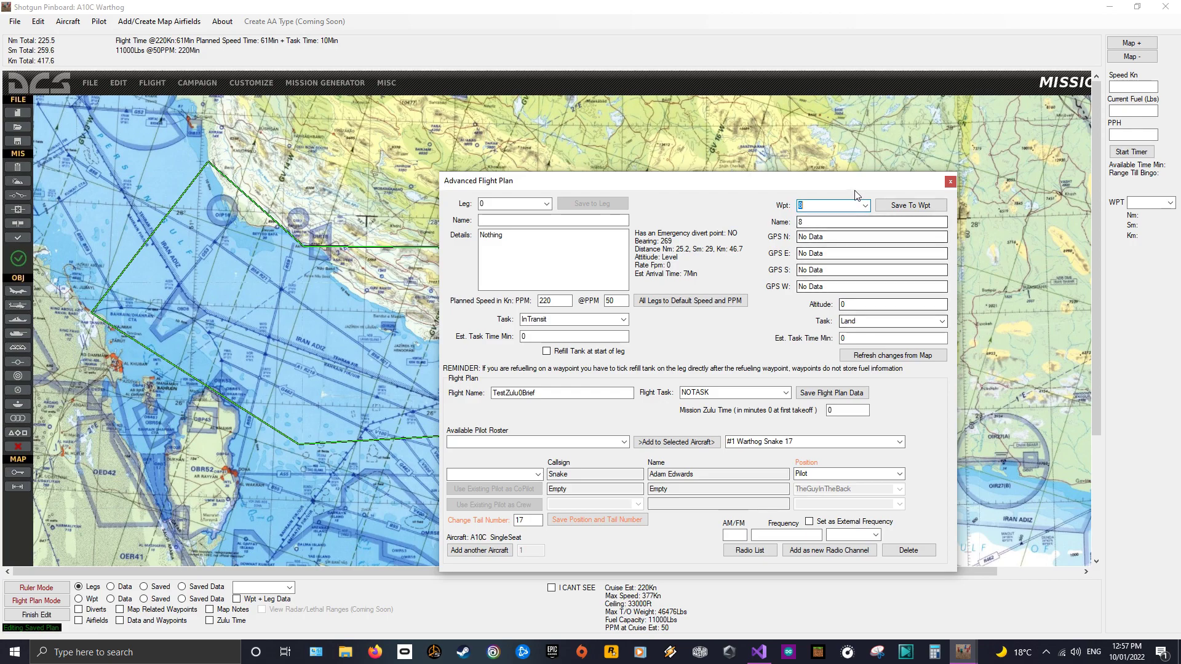
drag(856, 182, 917, 359)
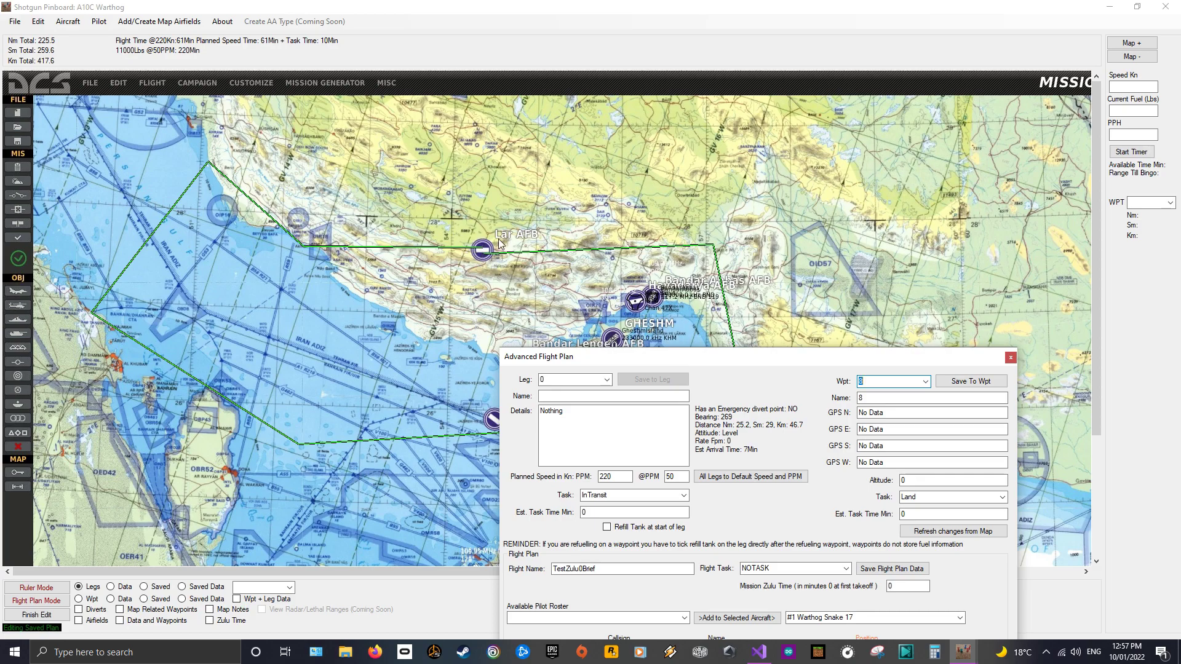
drag(762, 351, 761, 300)
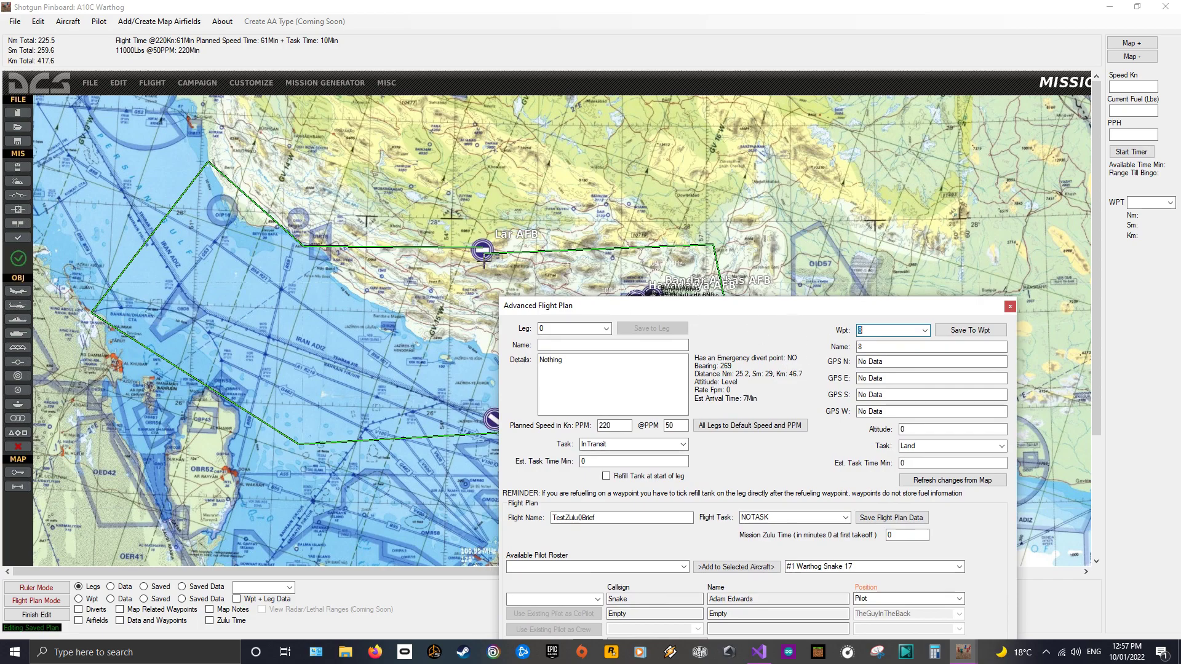
drag(773, 313, 741, 174)
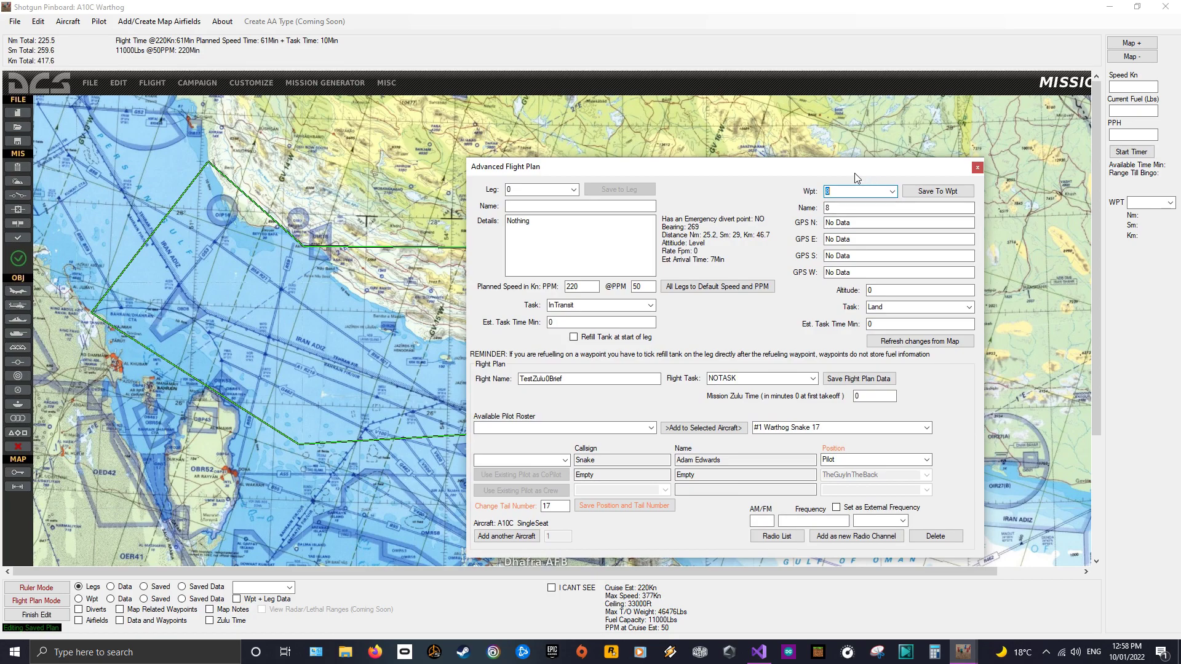
drag(853, 172, 927, 329)
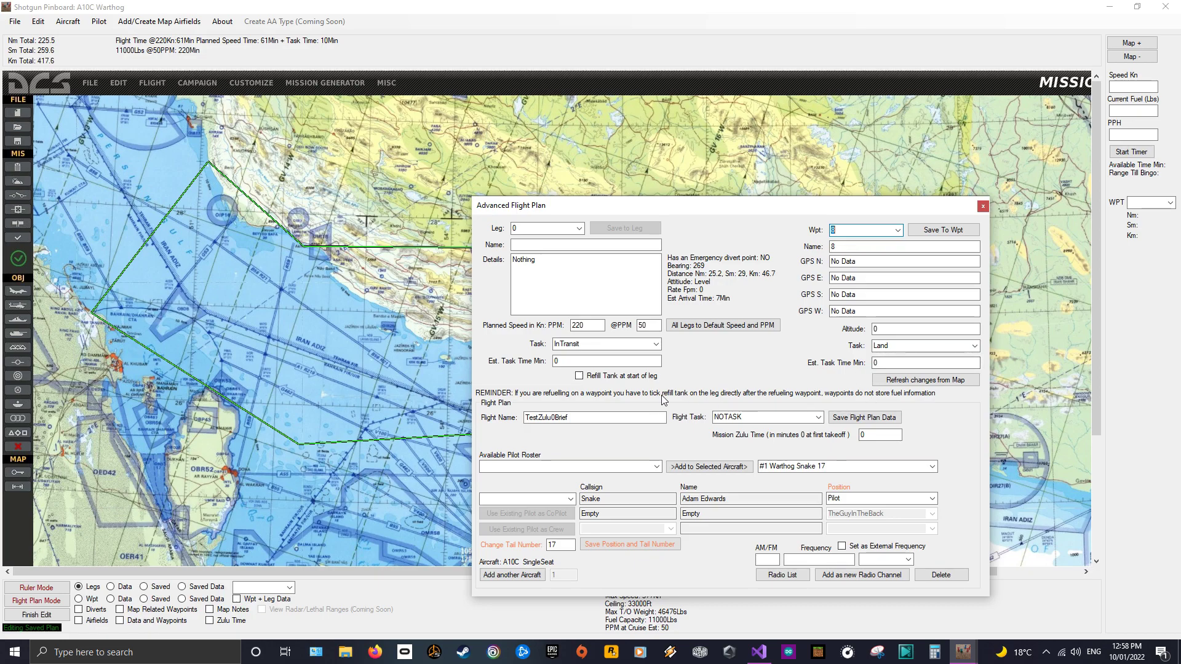
- Finish editing the plan and generate basic brief data in Plan Overview/CreateBrief
click(983, 206)
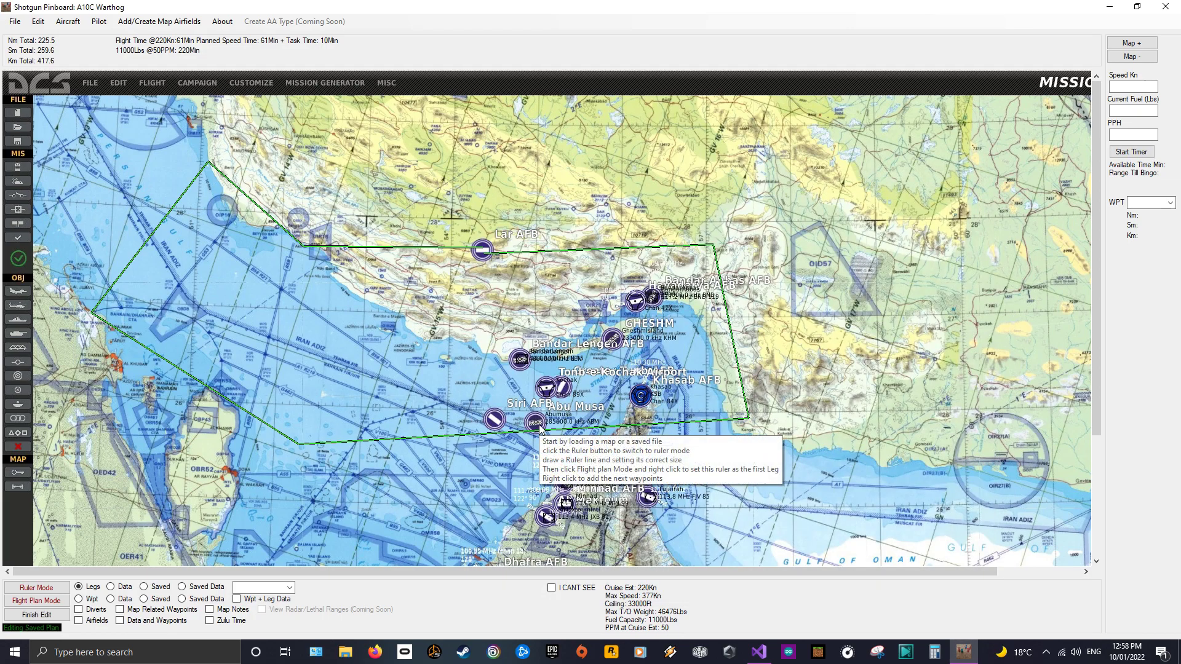
click(38, 615)
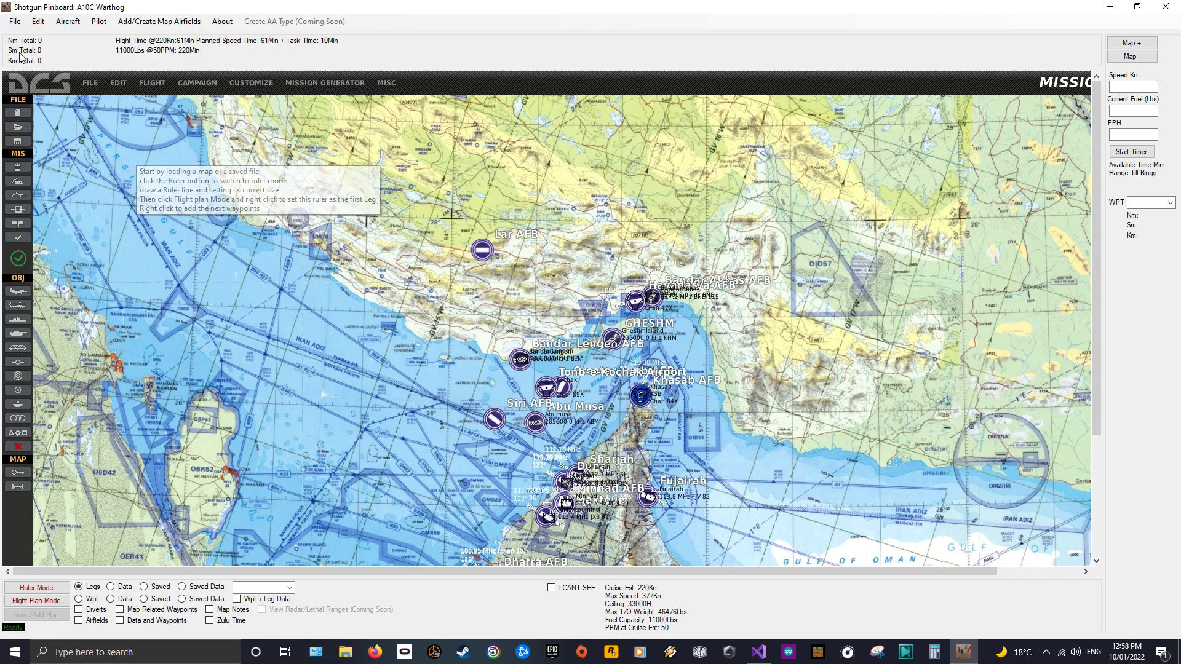
click(38, 23)
click(92, 49)
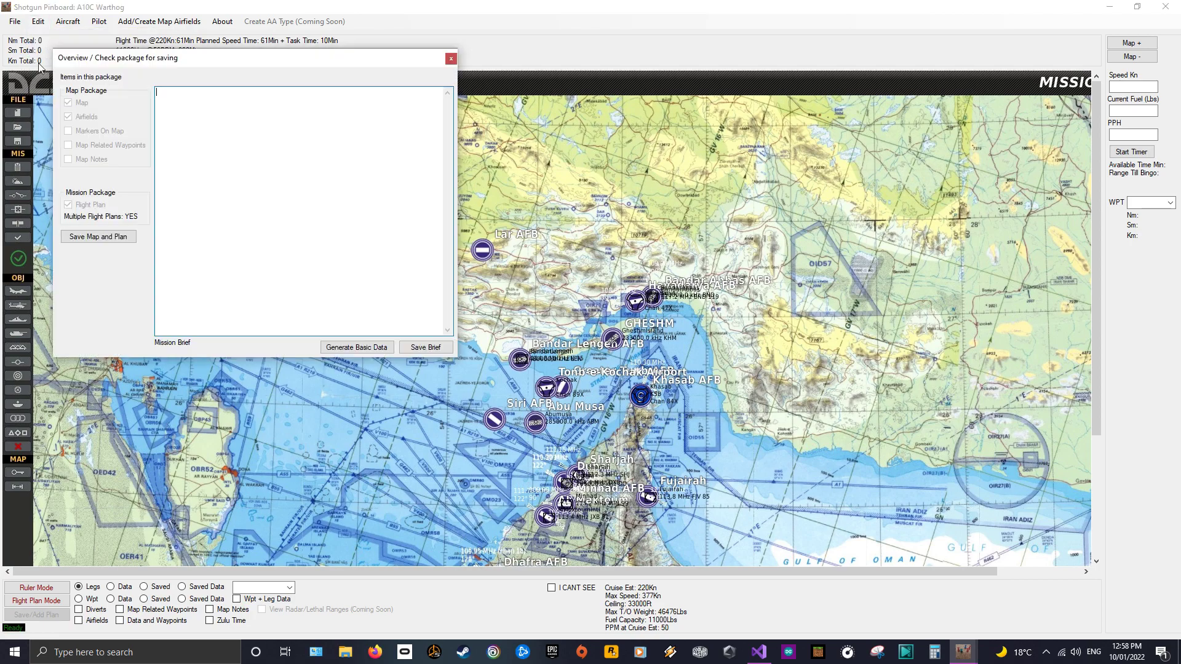
drag(221, 58, 807, 160)
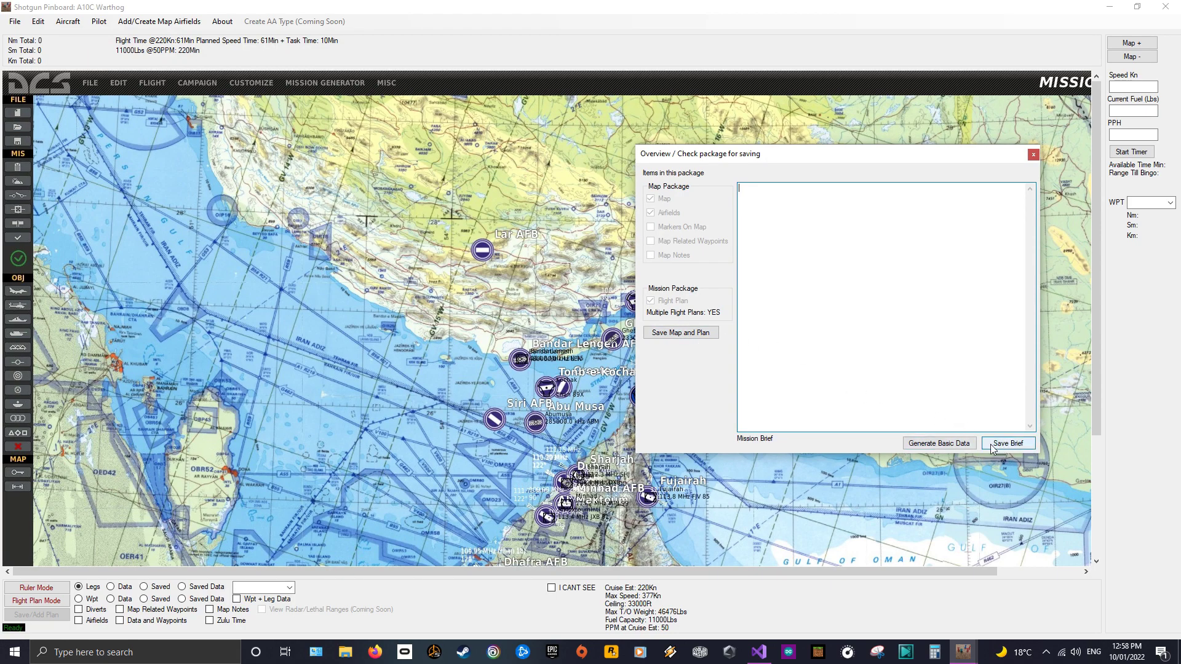
click(912, 441)
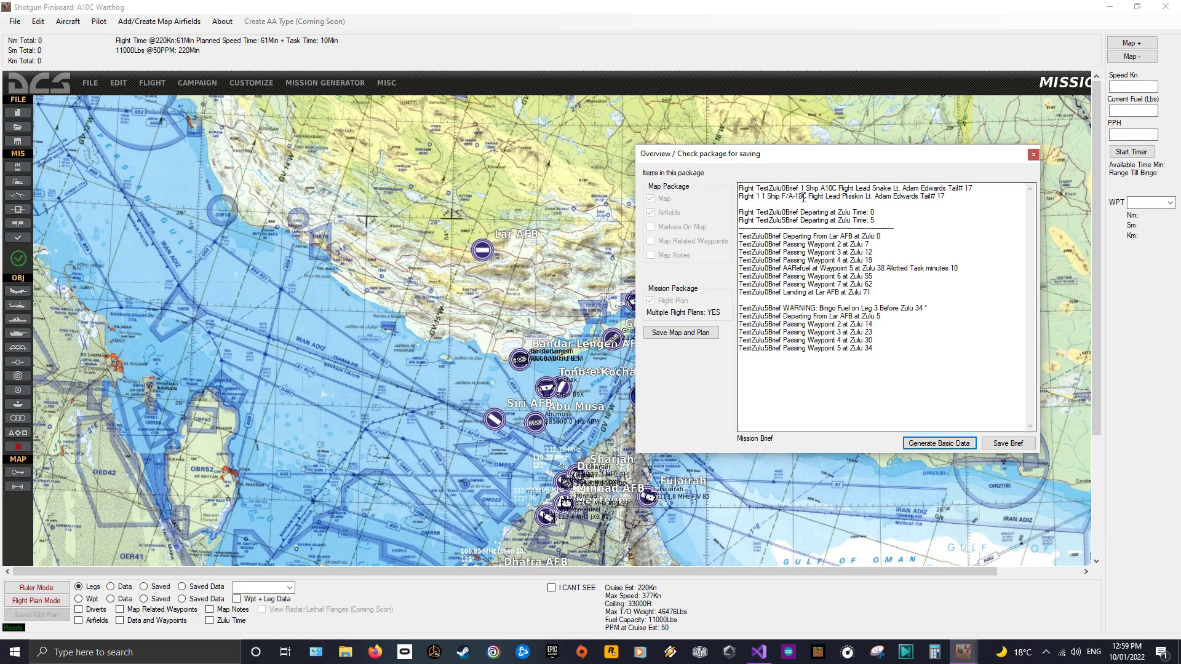
- Review the brief's flight number, departure time, TestZulu5Brief lines and bingo fuel warning, then close it
drag(761, 199, 756, 198)
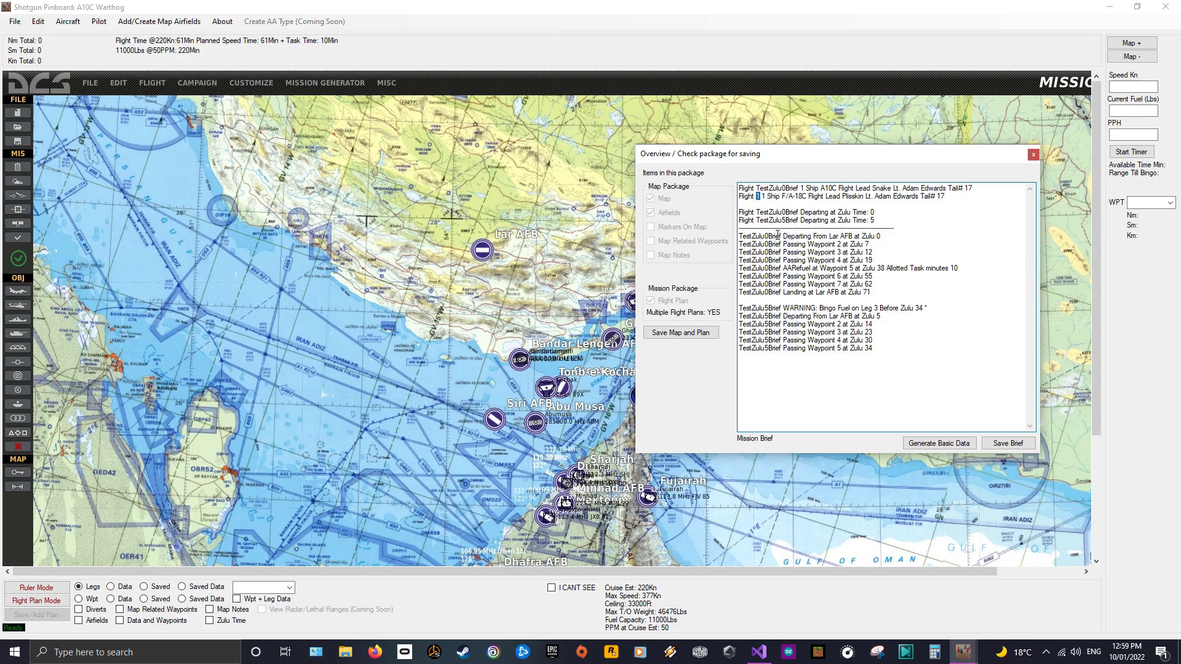
click(783, 309)
mouse_move(879, 212)
mouse_down()
mouse_move(813, 213)
mouse_move(866, 222)
mouse_up()
drag(875, 349, 735, 307)
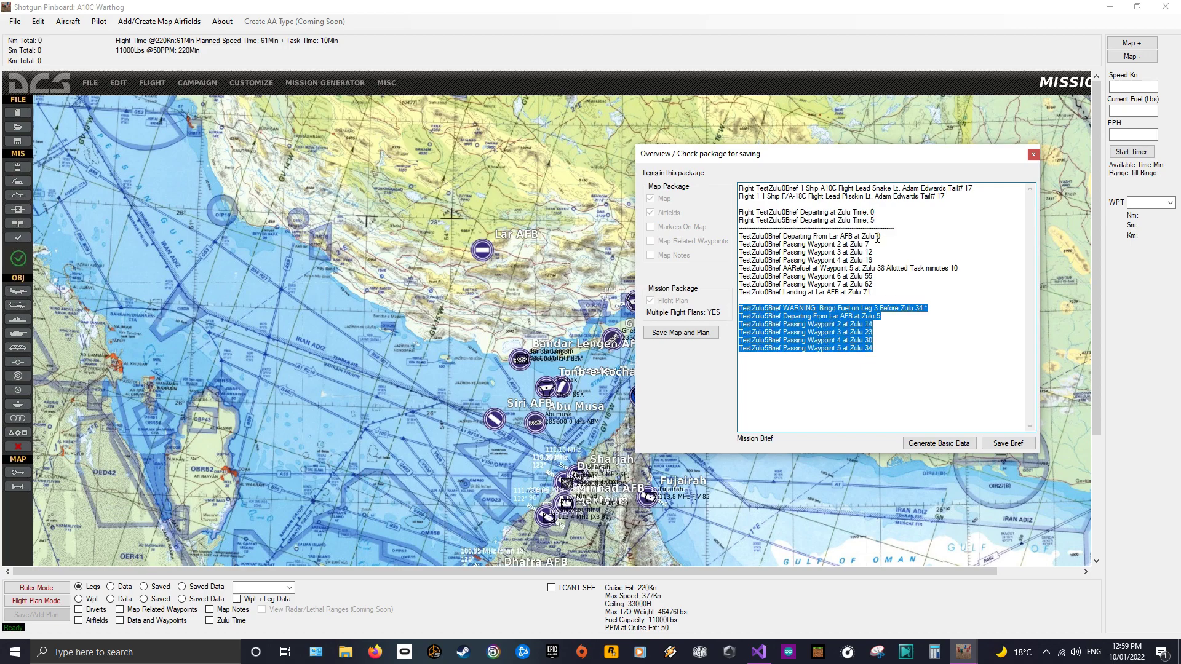
click(886, 285)
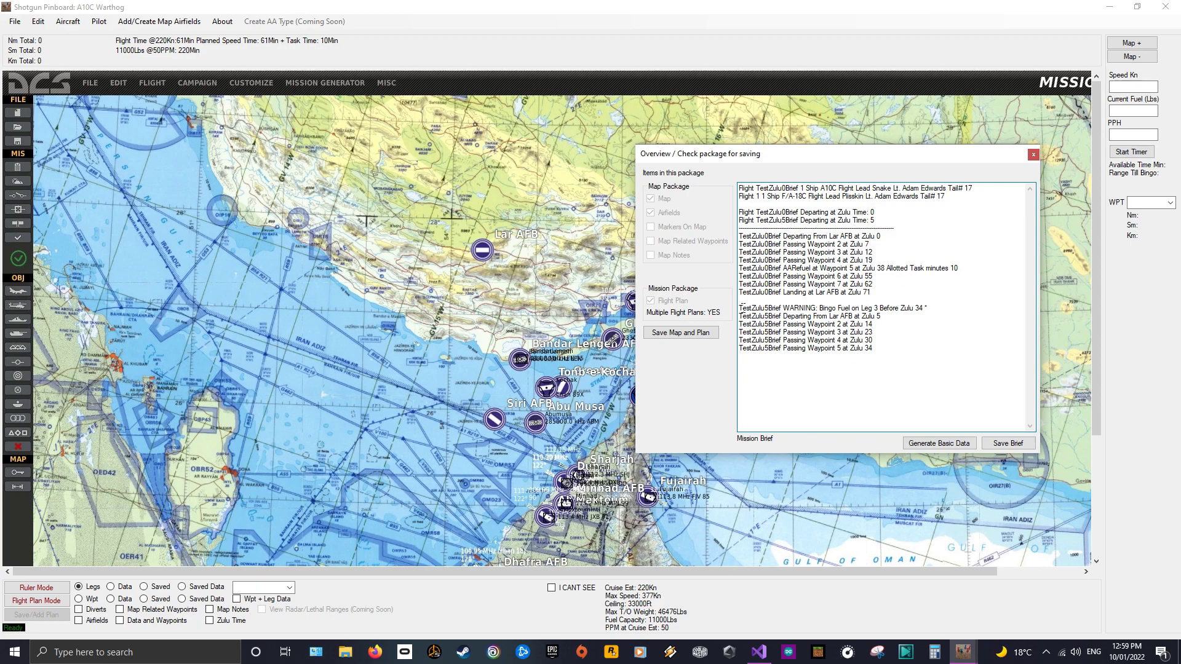
drag(743, 309, 927, 309)
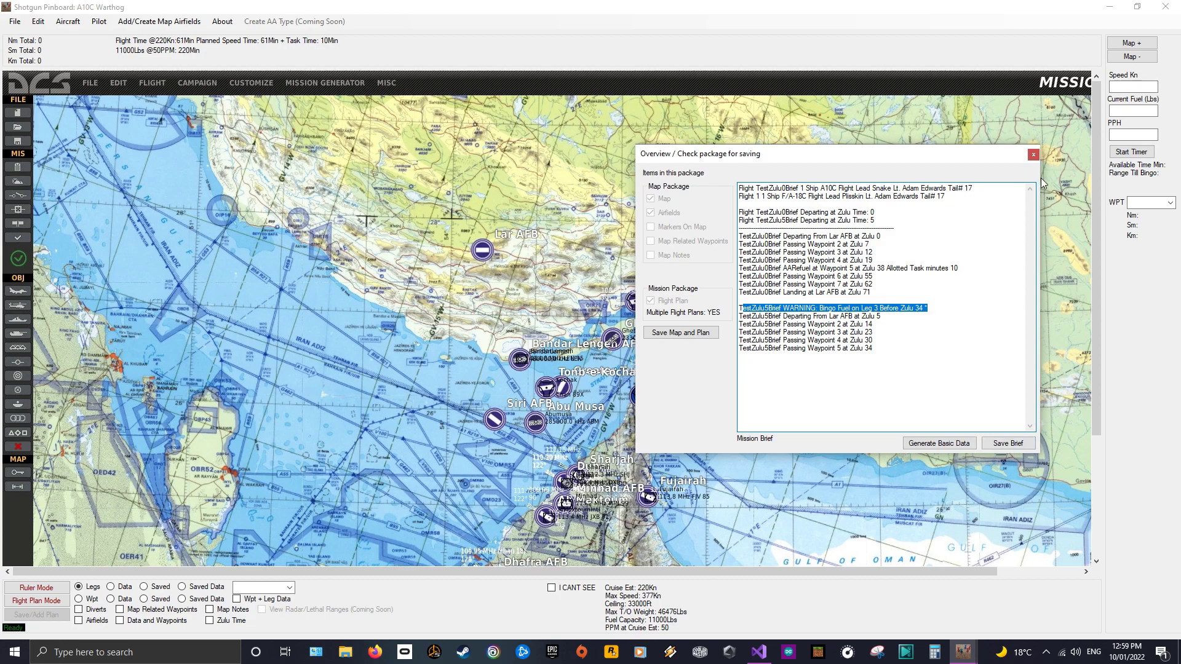
click(1034, 155)
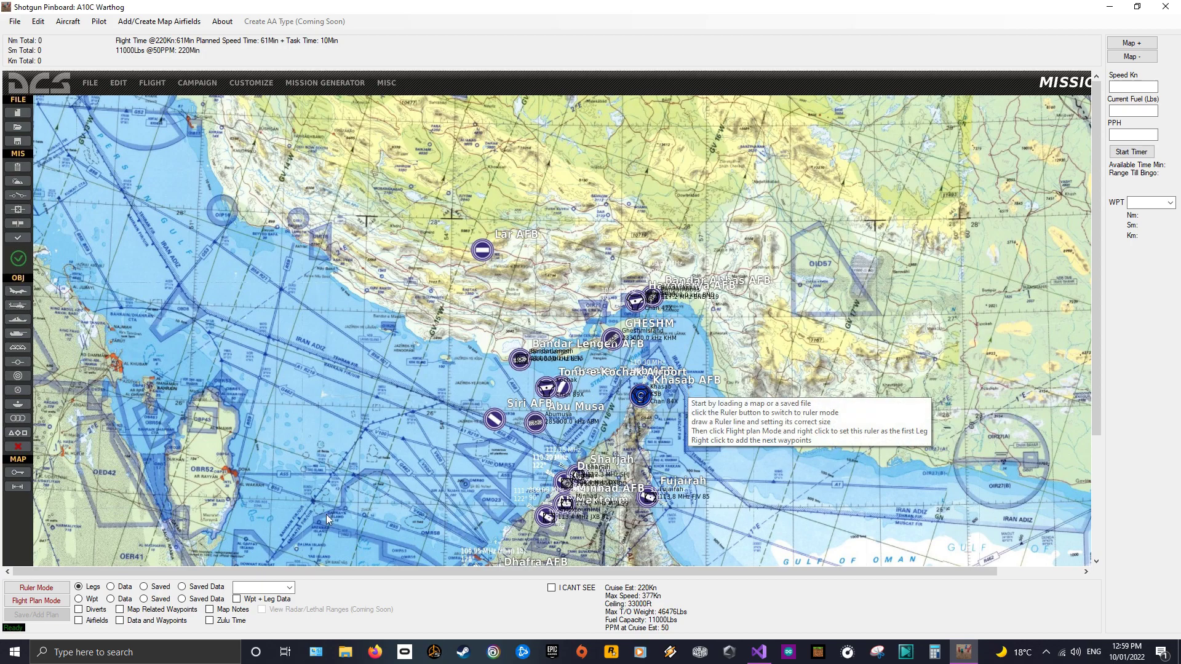
- Pick TestZulu0Brief from the saved plans and display its saved waypoints instead of legs
click(161, 601)
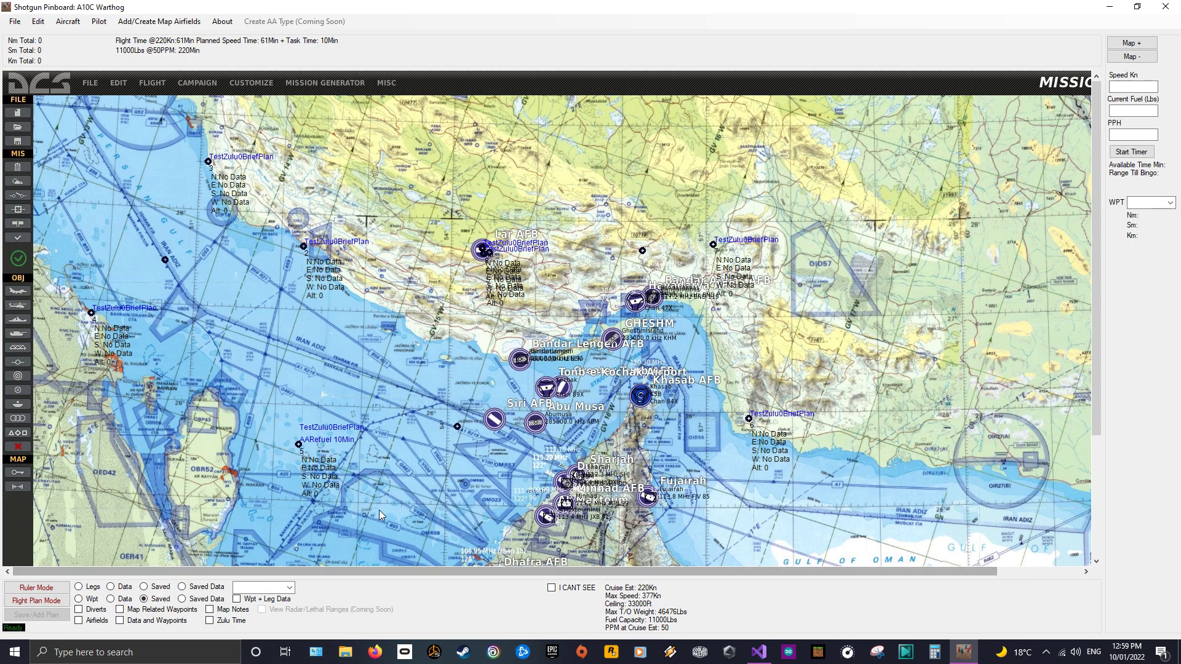
click(162, 587)
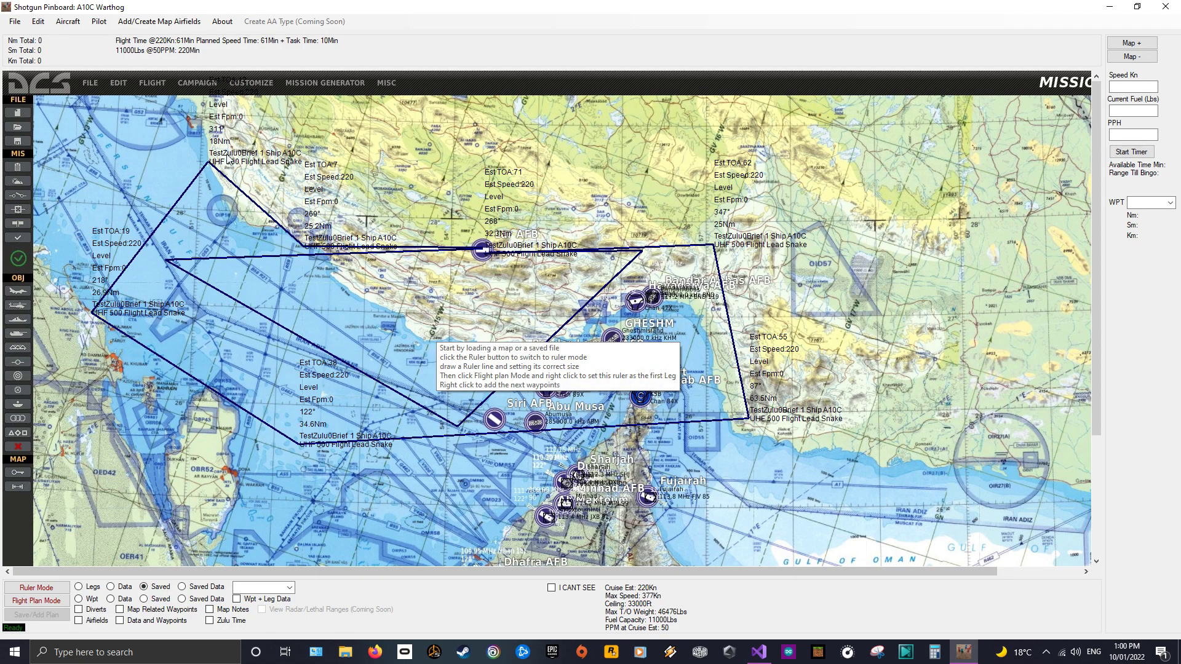
click(279, 589)
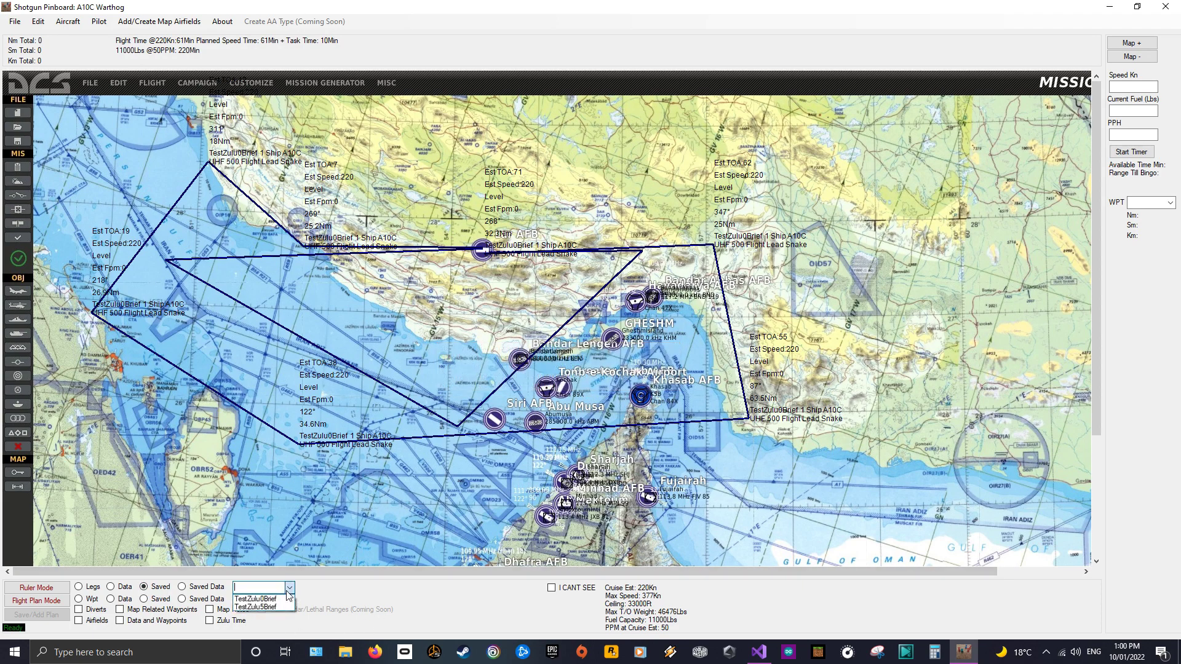
click(276, 600)
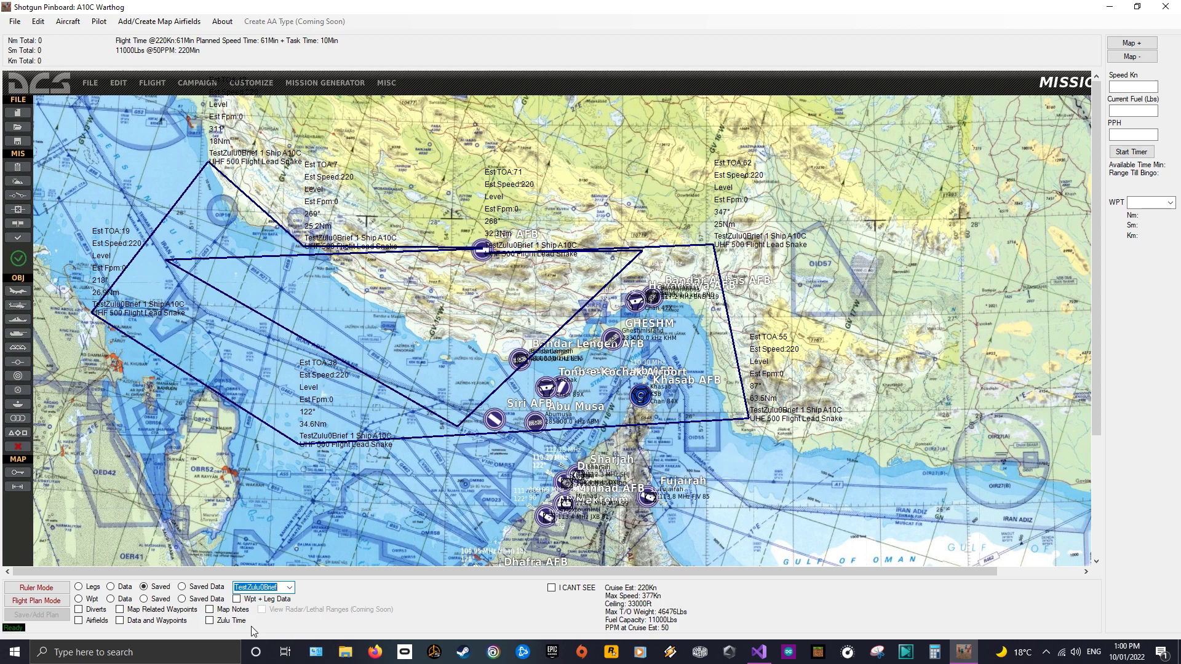
click(143, 598)
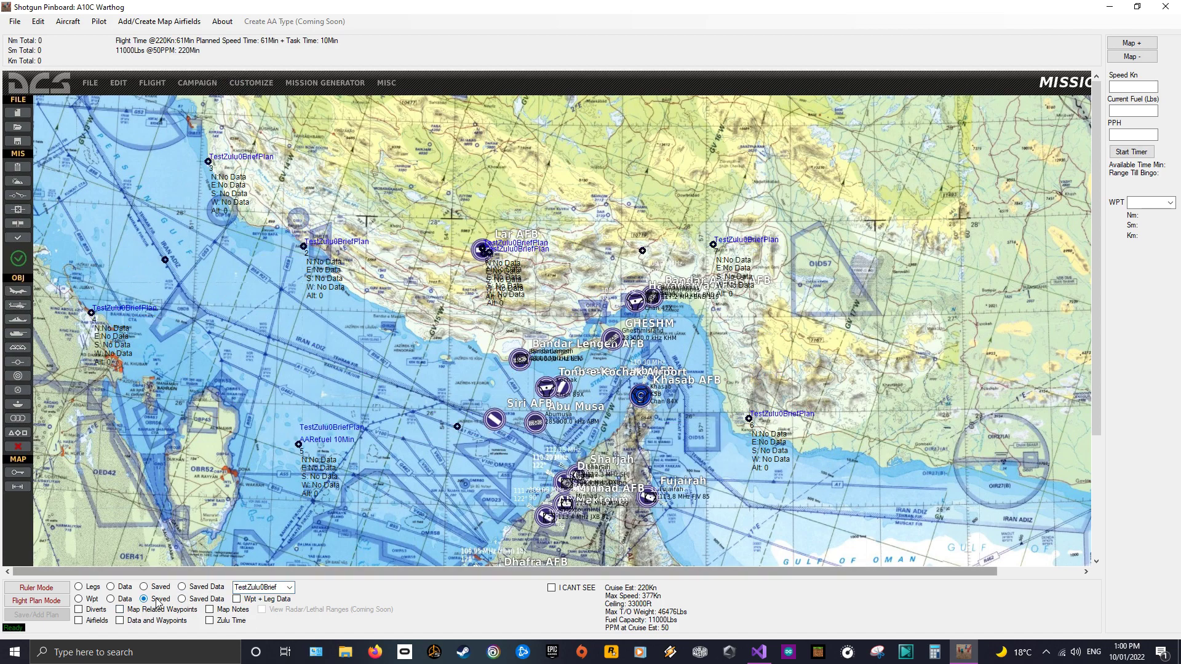
- Add a Friendly Air KC-135 MPRS tanker contact at the AARefuel 10Min waypoint
right_click(286, 459)
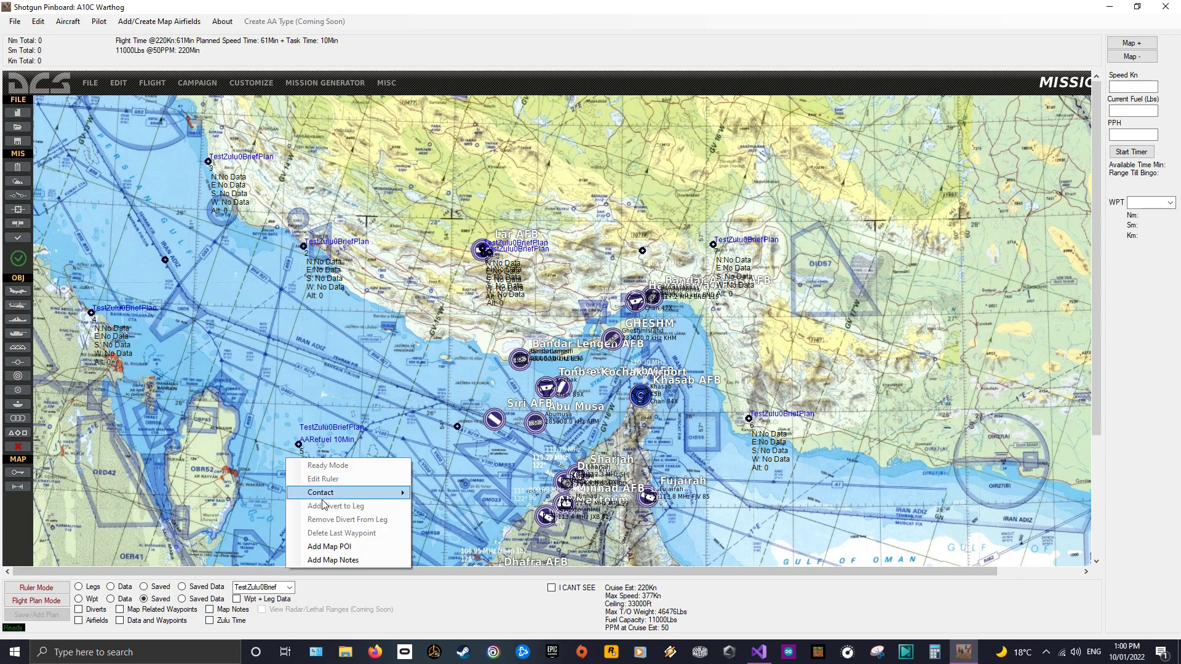
mouse_move(369, 494)
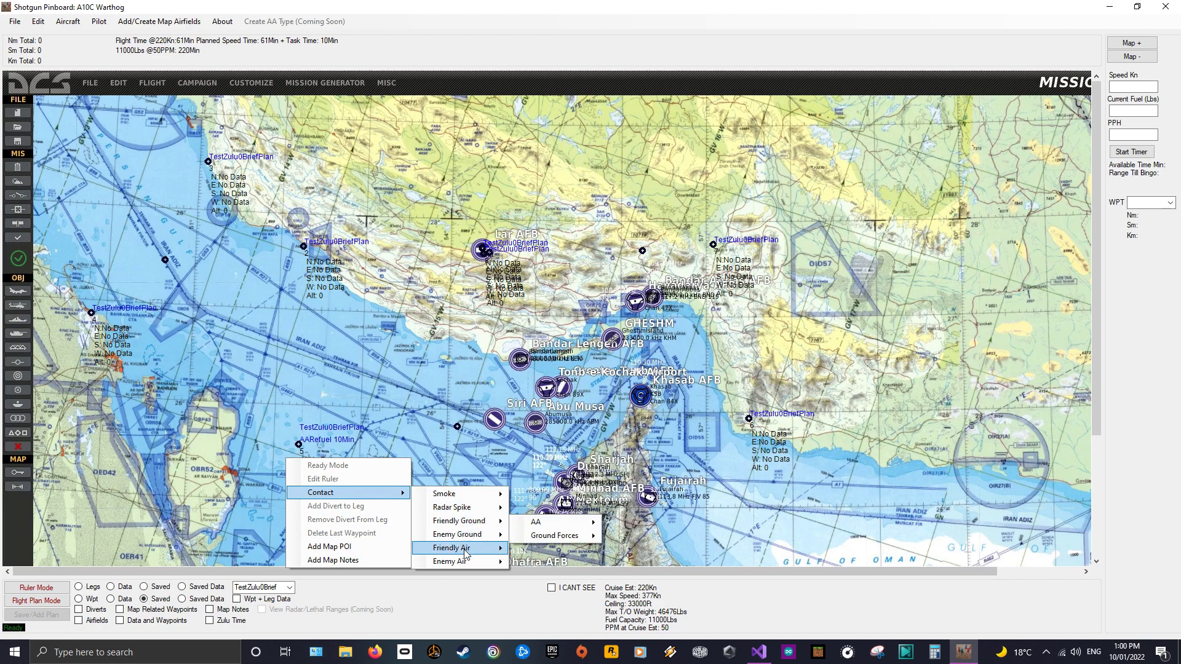
mouse_move(466, 553)
mouse_move(557, 565)
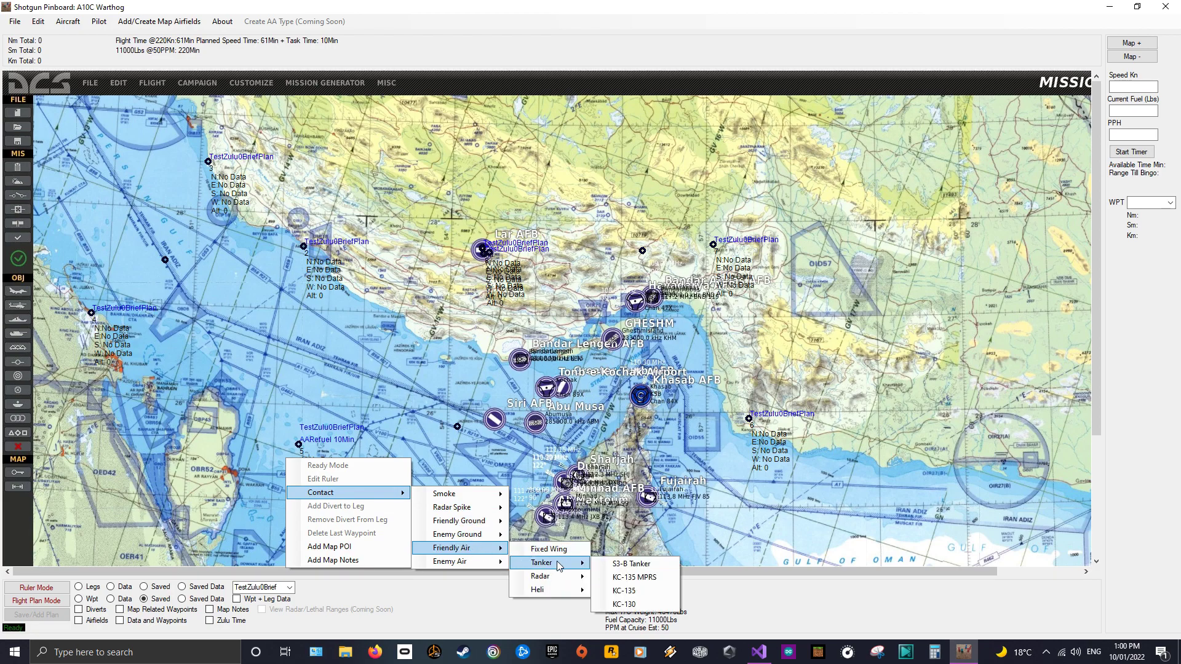
click(654, 583)
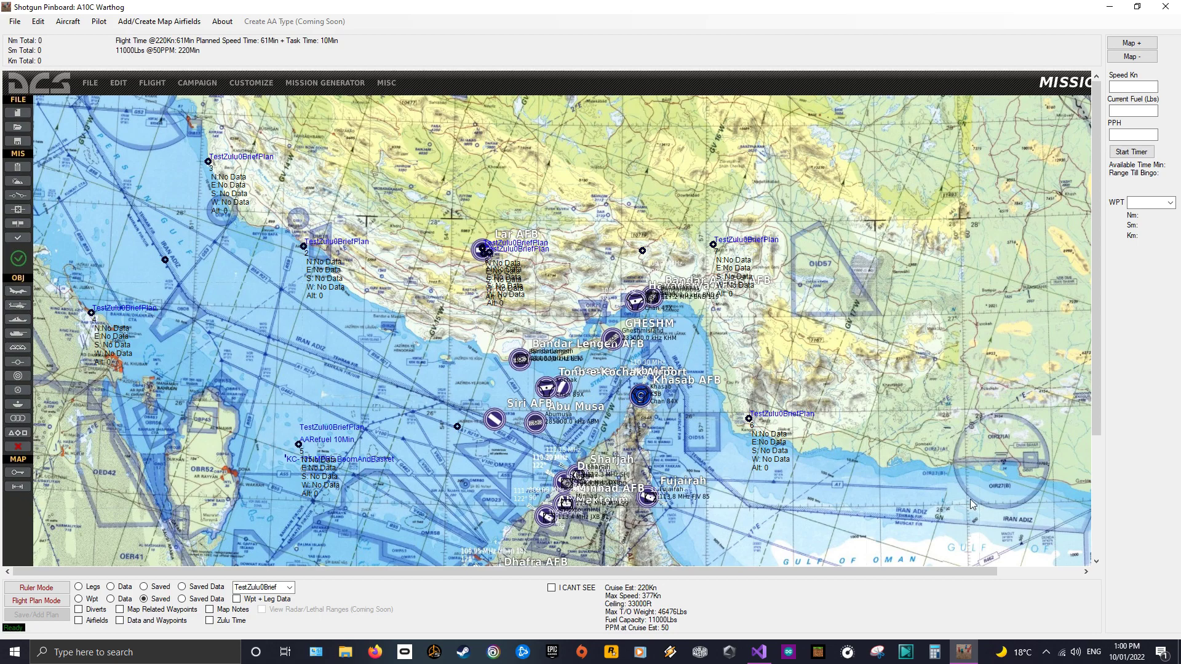
- Hide the chart background, show the saved legs, and place a KC-135 Boom tanker under the MPRS marker
click(552, 588)
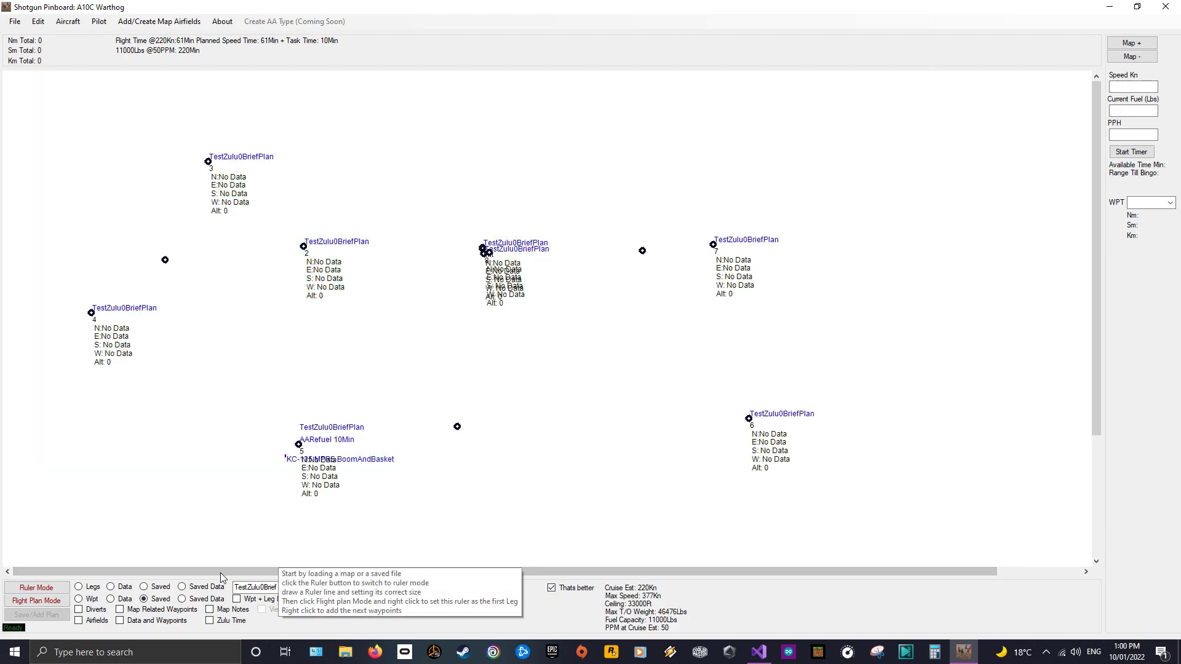
click(146, 586)
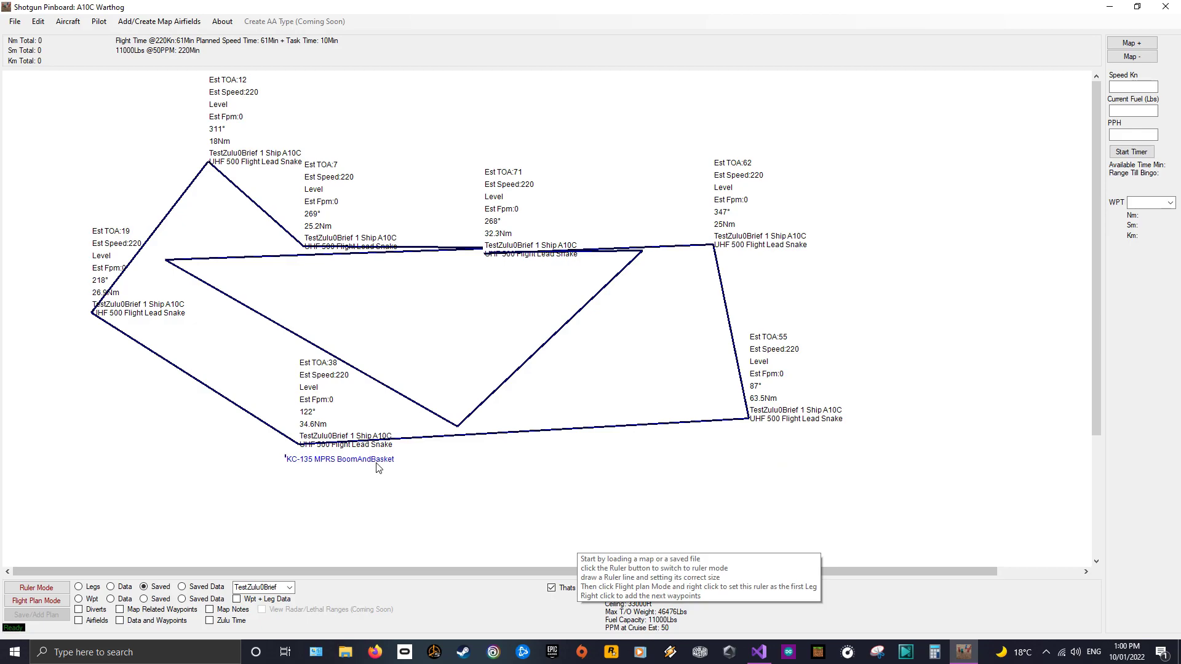
right_click(307, 519)
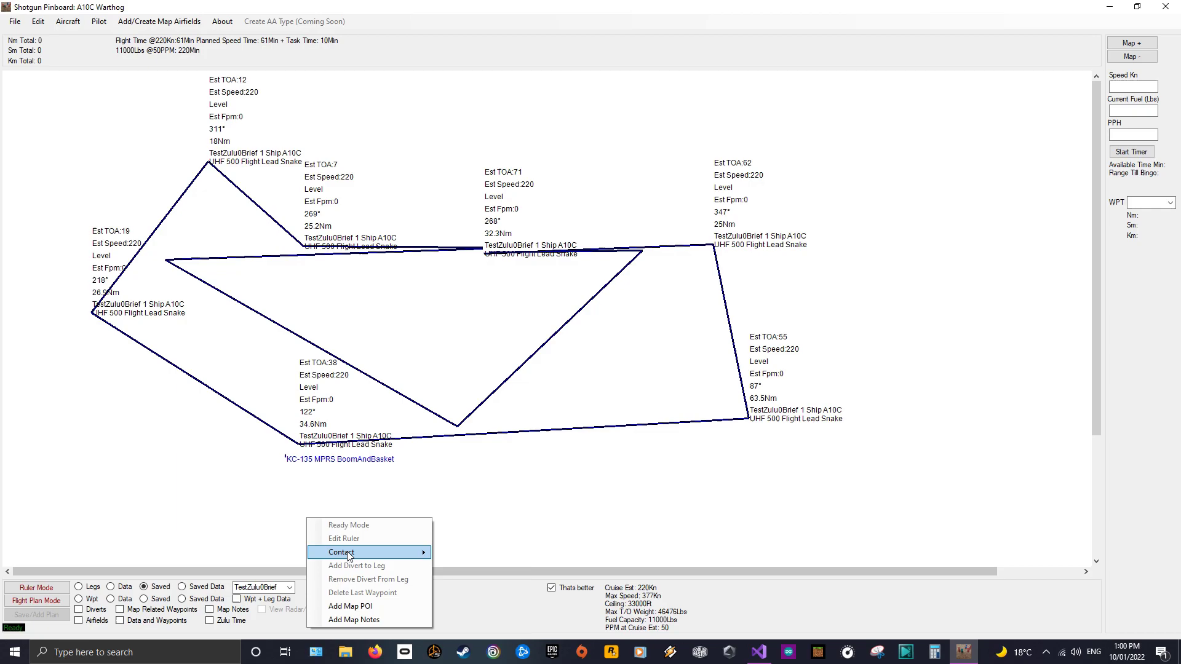
mouse_move(352, 555)
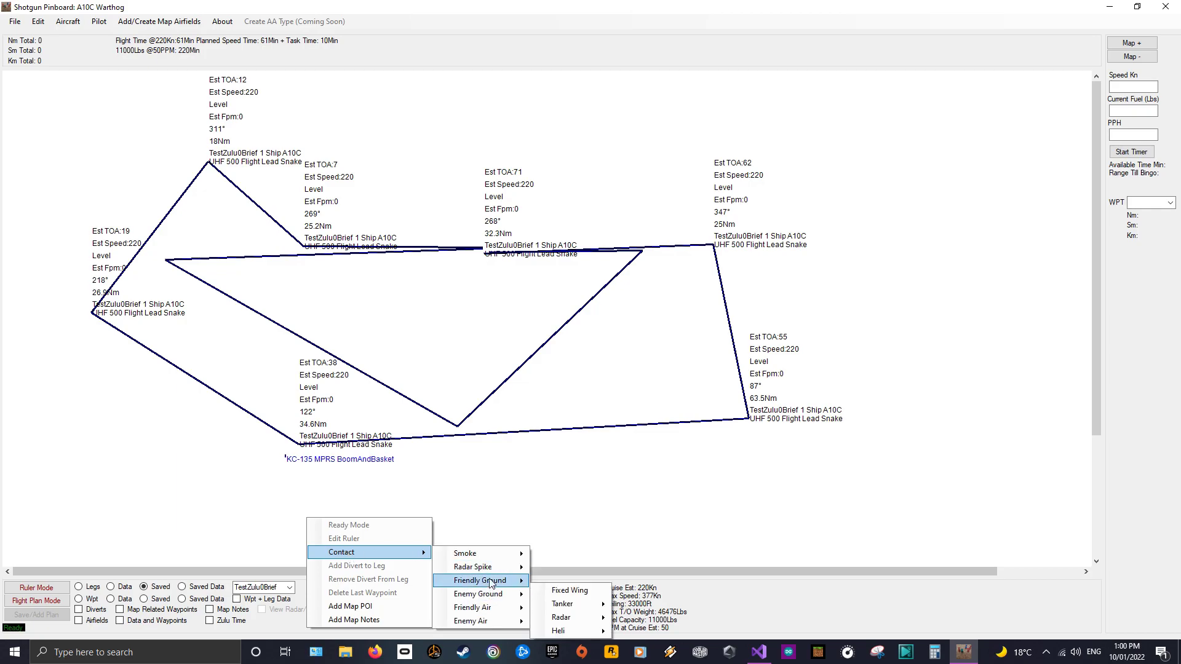
mouse_move(489, 572)
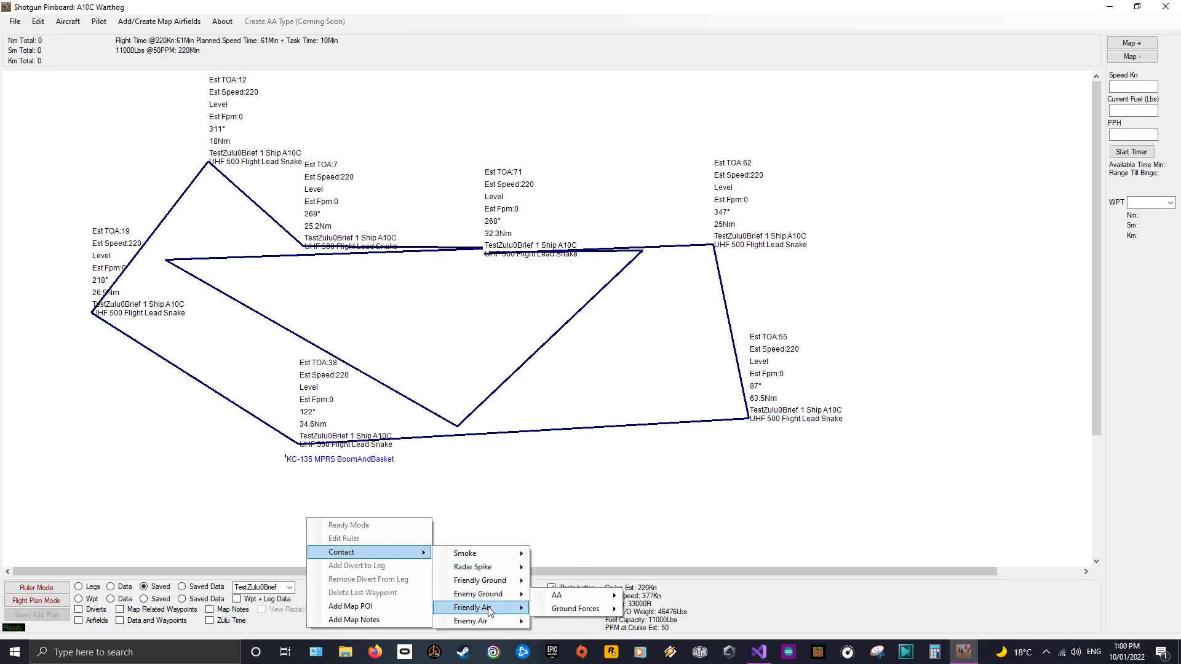
mouse_move(489, 609)
mouse_move(588, 605)
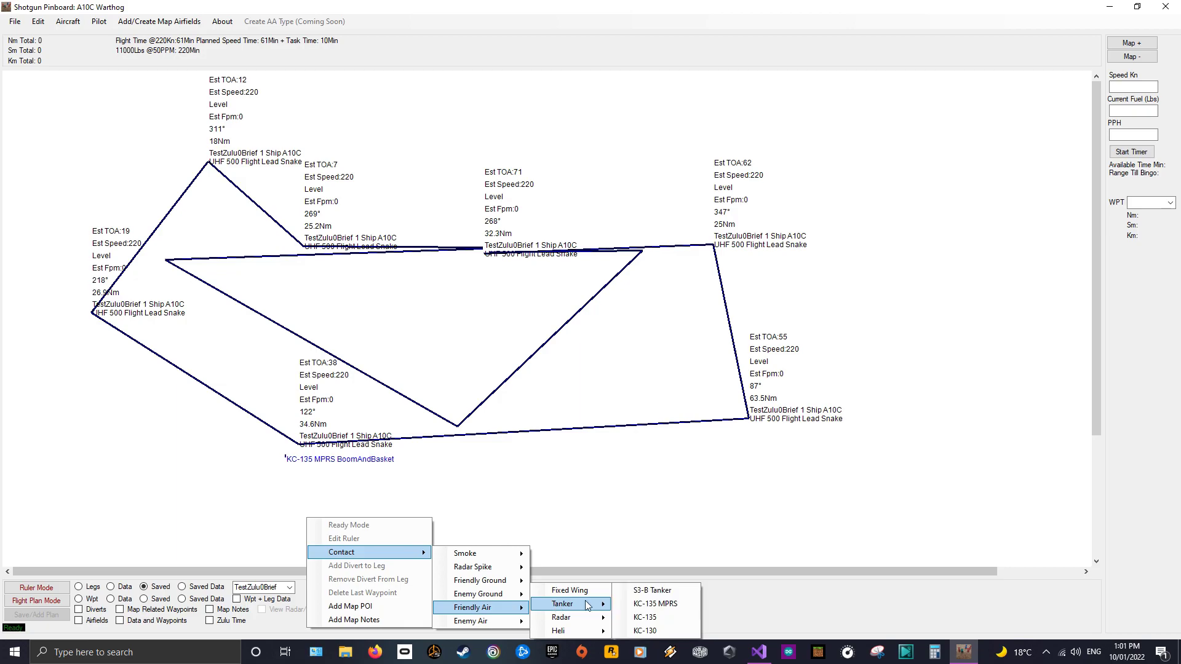
click(667, 621)
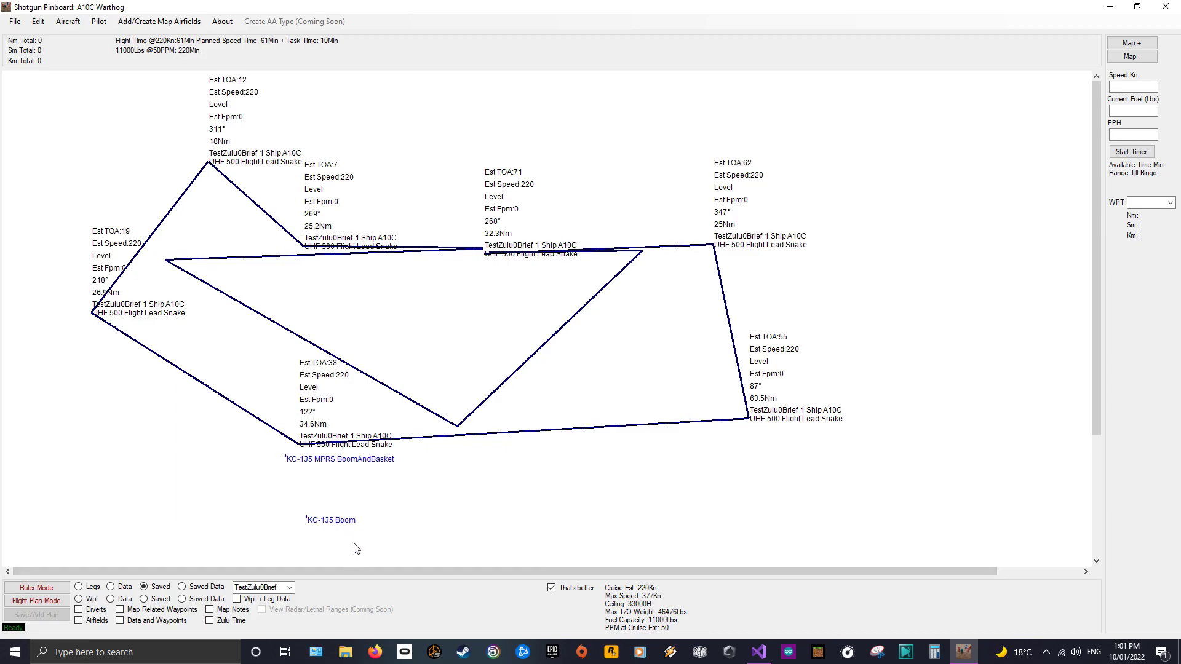
mouse_move(307, 516)
mouse_down()
mouse_move(266, 486)
mouse_move(295, 465)
mouse_move(293, 474)
mouse_up()
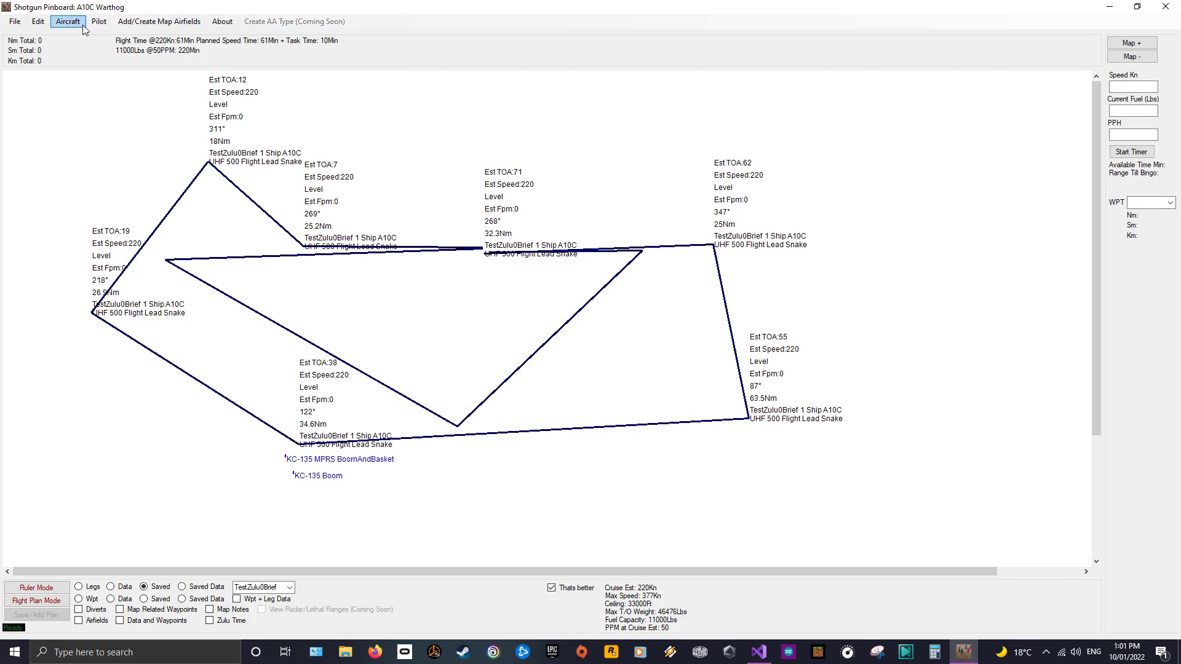
- Check the Physical list in Delete Map Markers and Diverts, then start a POI above the route
click(64, 22)
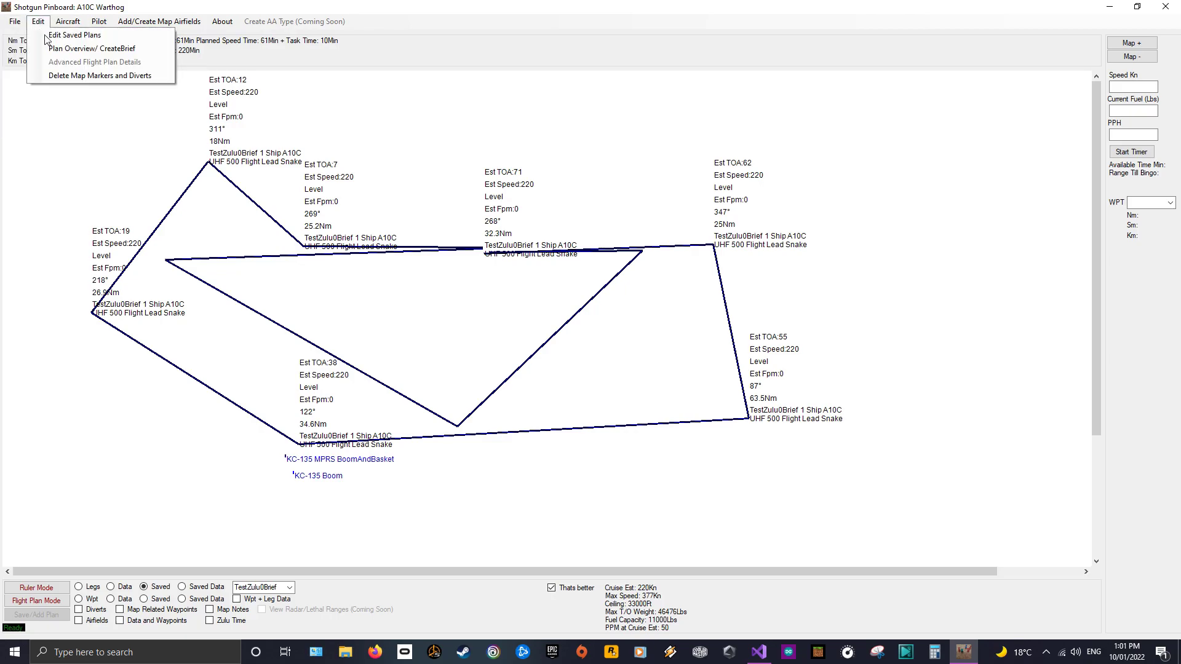
click(69, 77)
drag(209, 75, 873, 282)
click(967, 302)
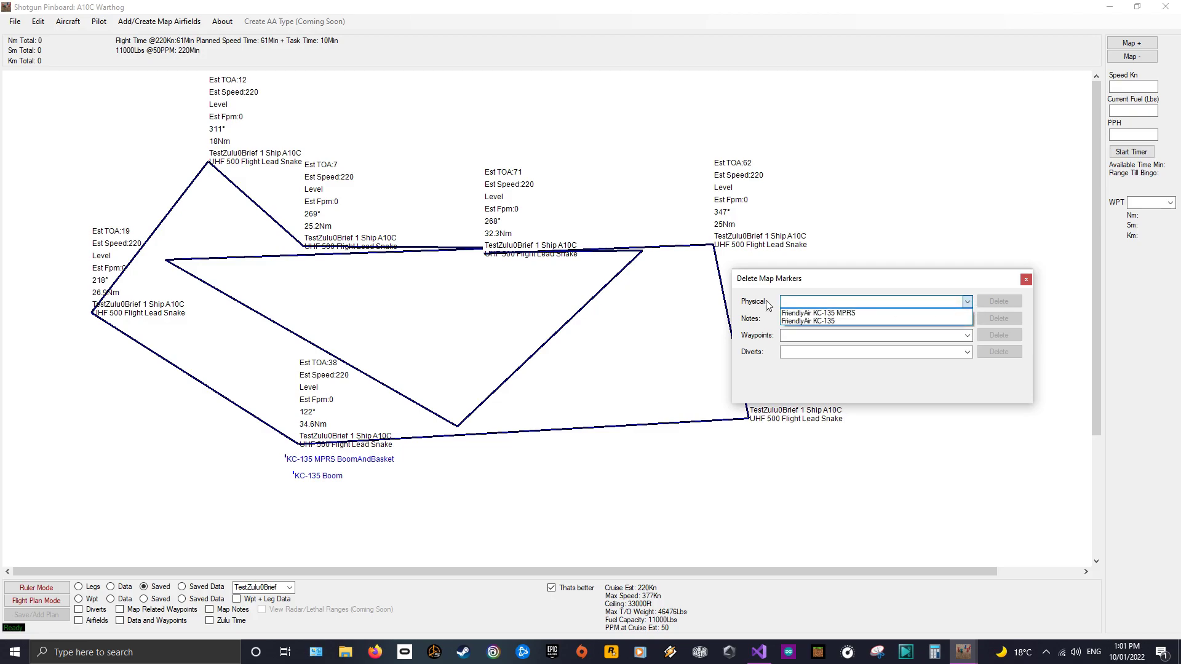
click(769, 306)
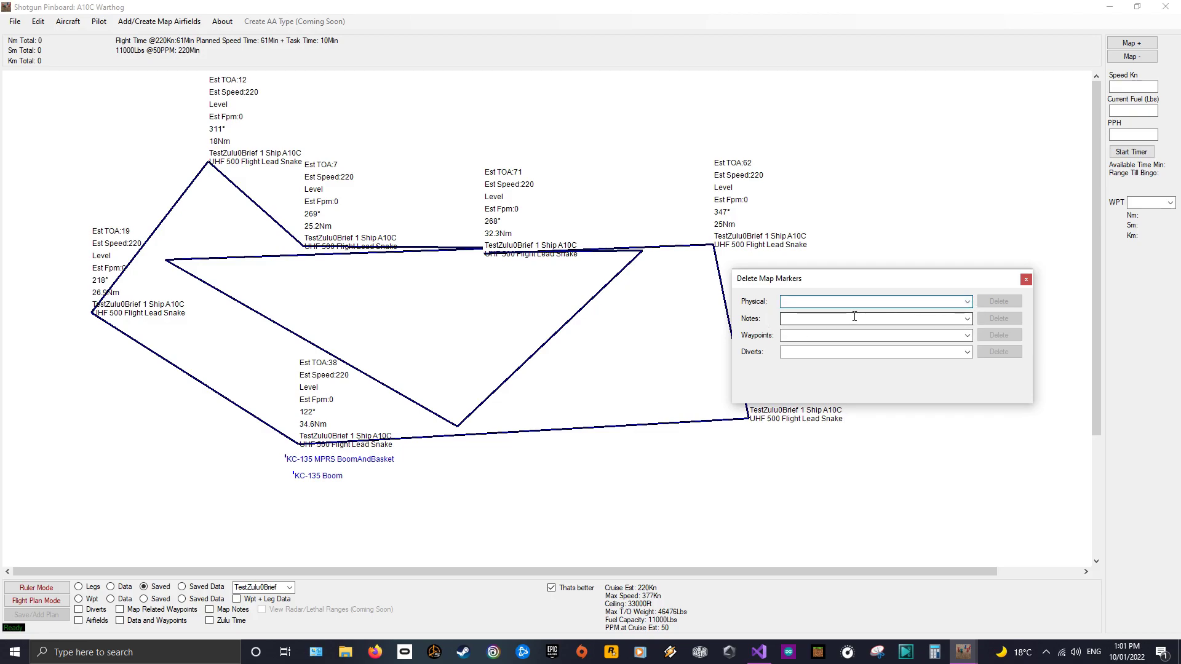
right_click(554, 151)
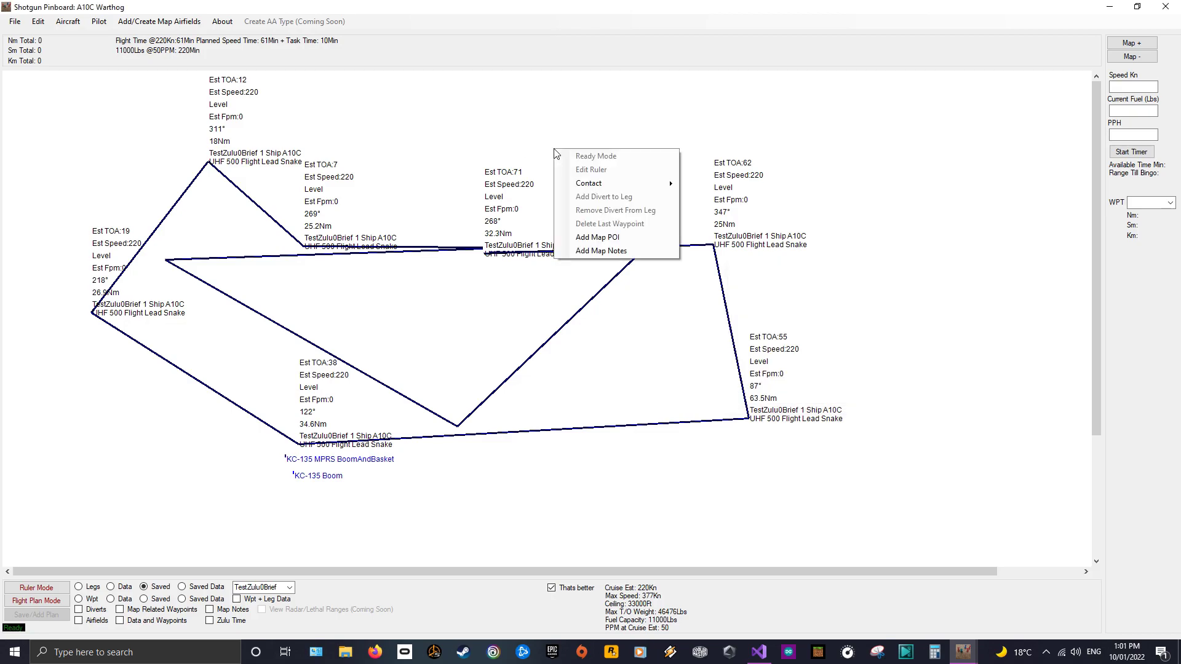
- Add a 'bullseye' point of interest above the route
click(606, 240)
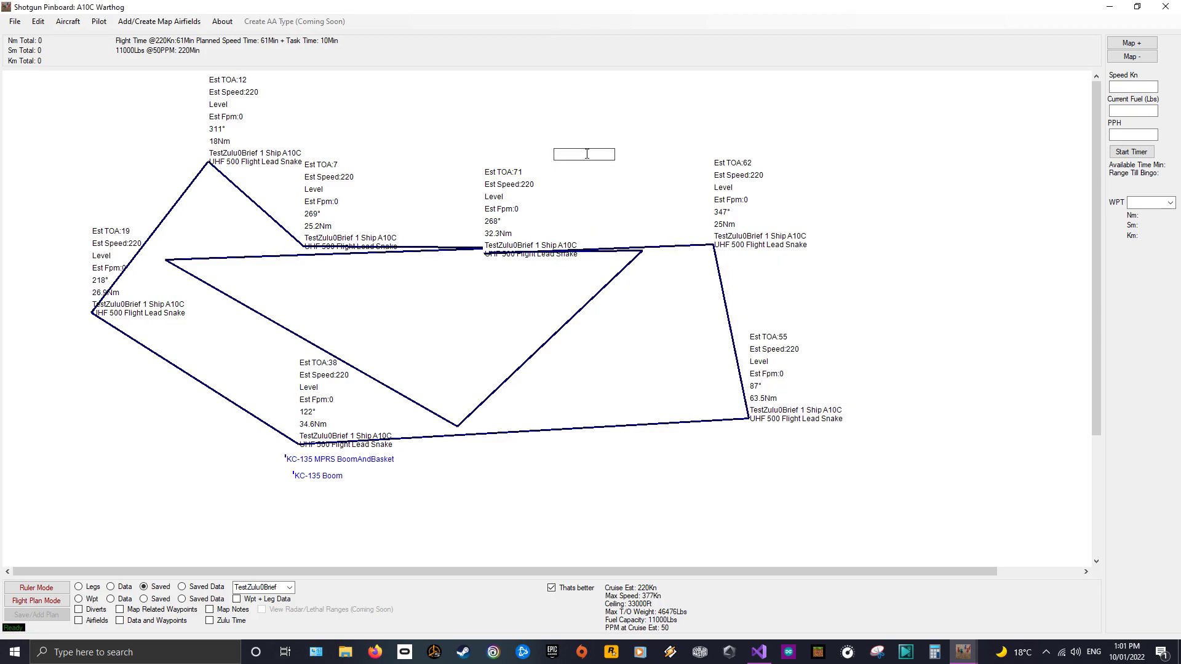
text(b)
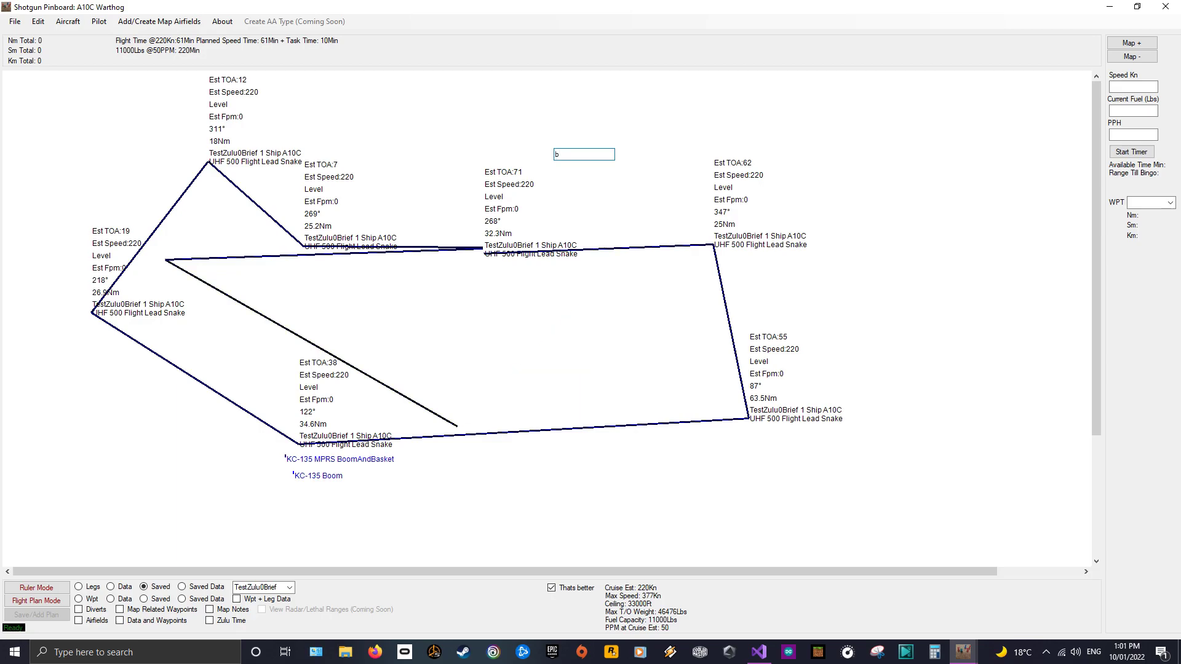
text(ullseye)
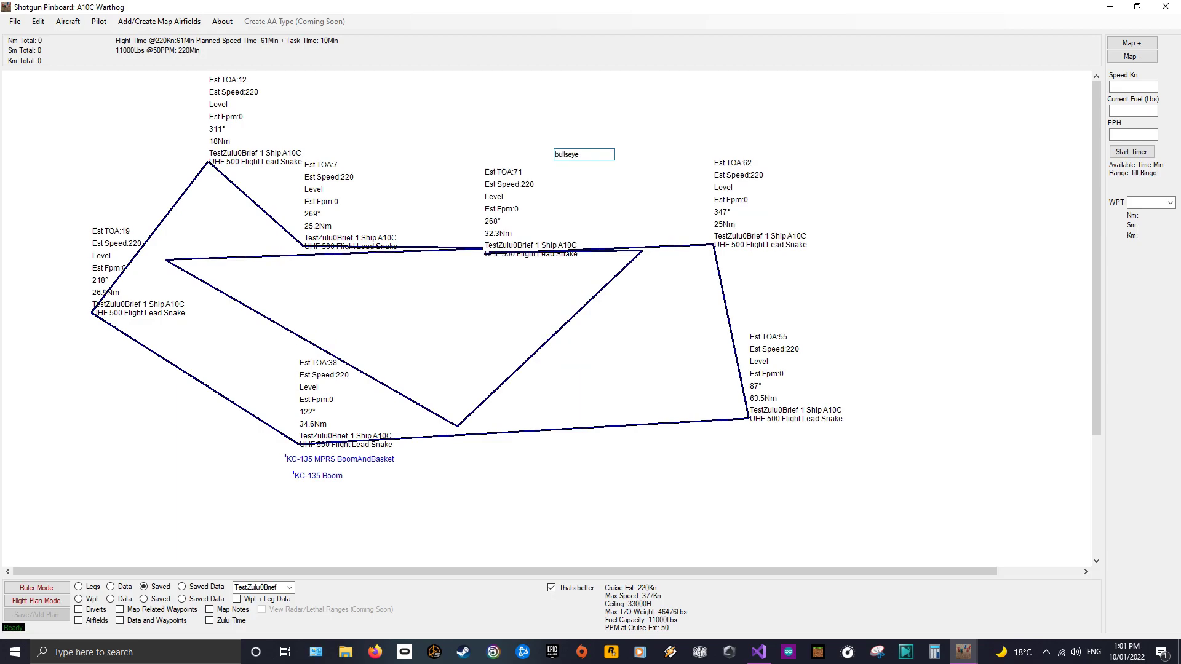
key(Return)
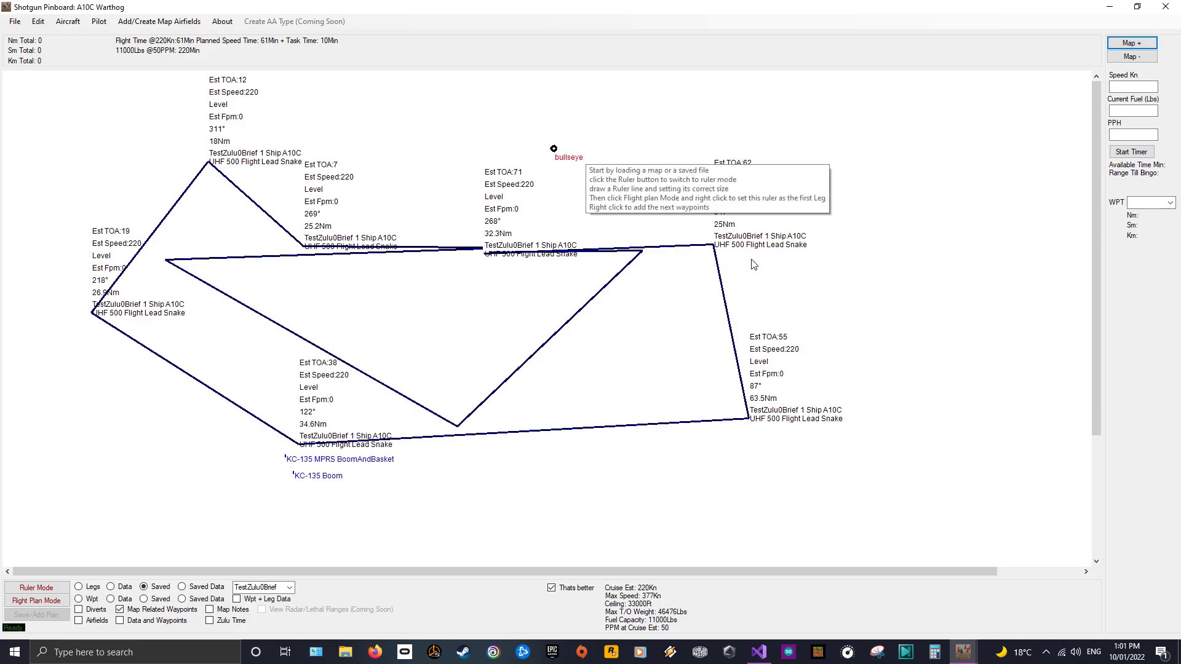
- Add a 'do not cross border' map note to the right of the route
right_click(838, 307)
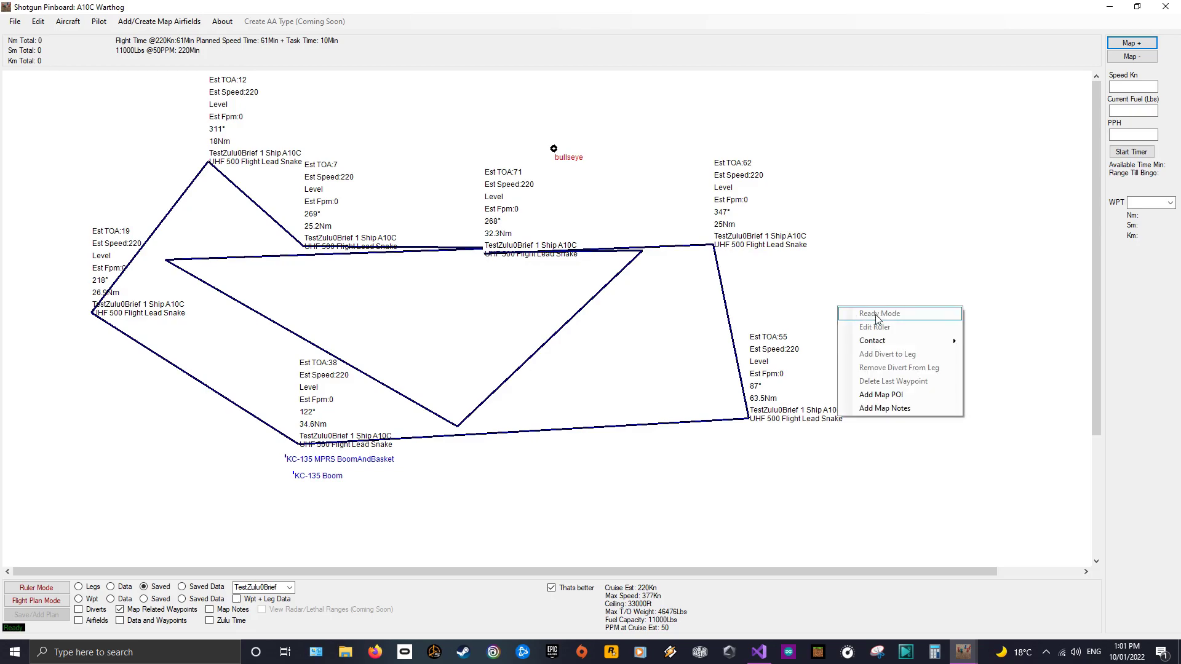
click(890, 408)
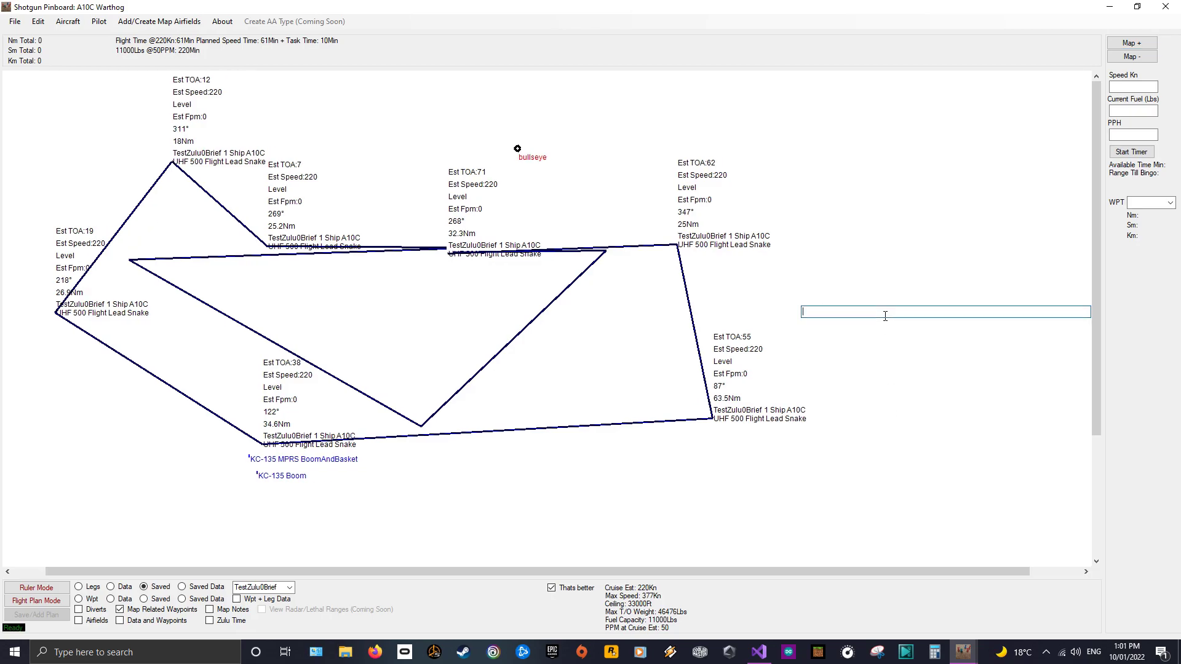
text(do not cross border)
key(Return)
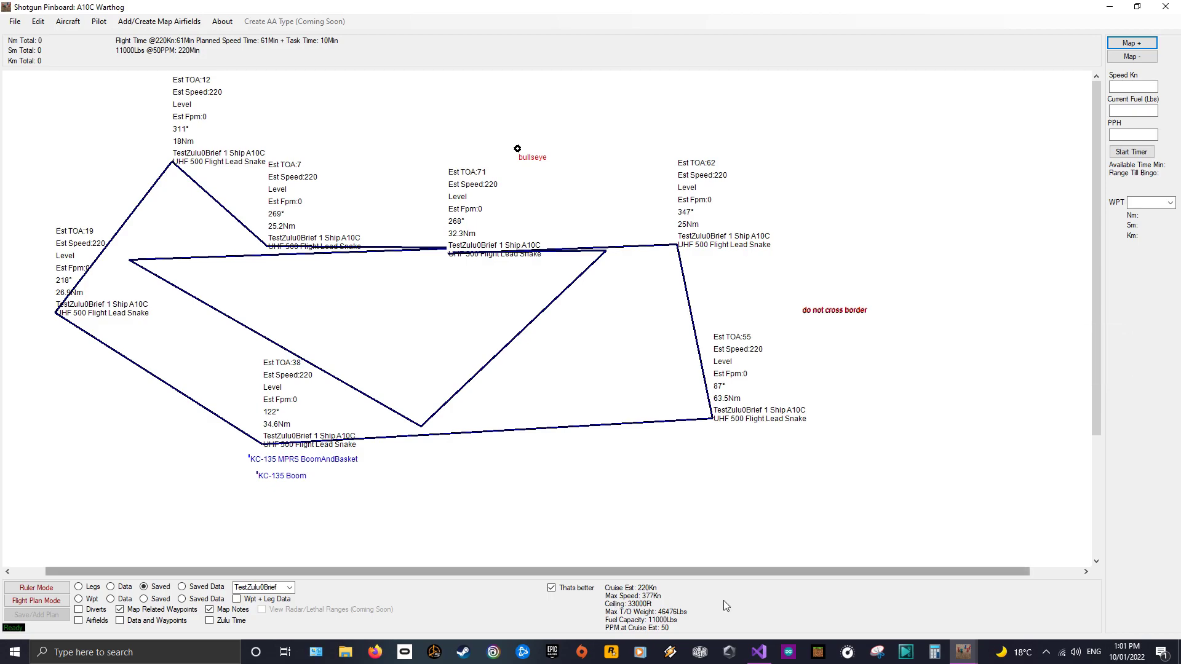
- Delete the FriendlyAir KC-135 MPRS marker via Delete Map Markers and Diverts
click(38, 22)
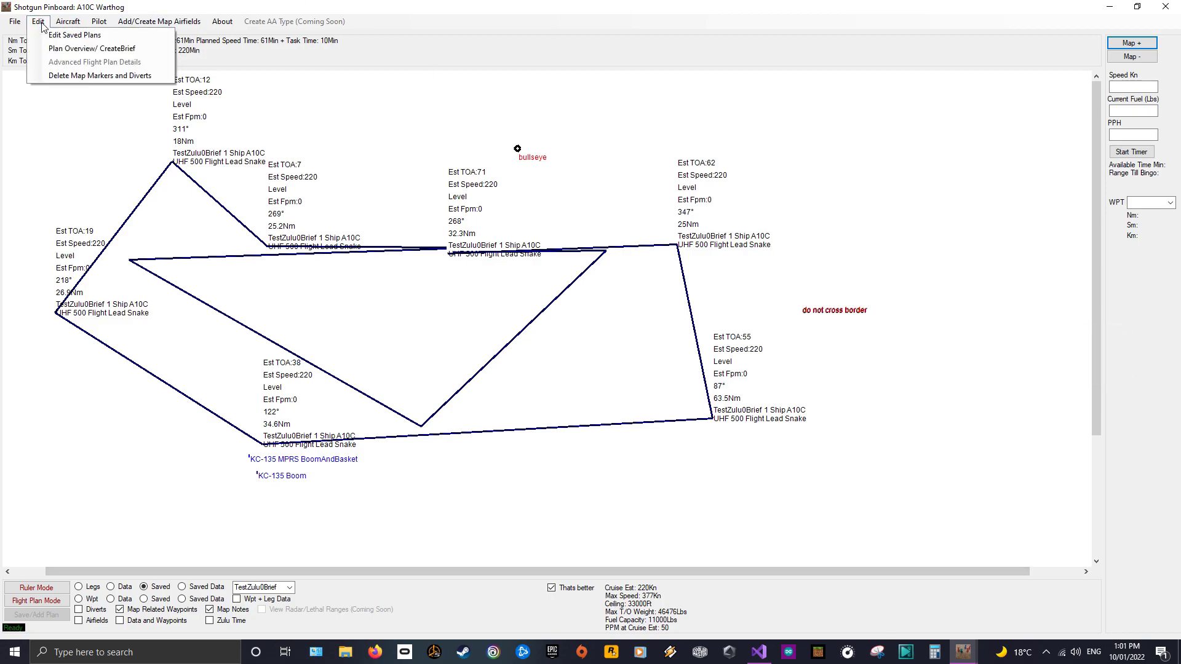
click(61, 77)
drag(829, 278, 912, 394)
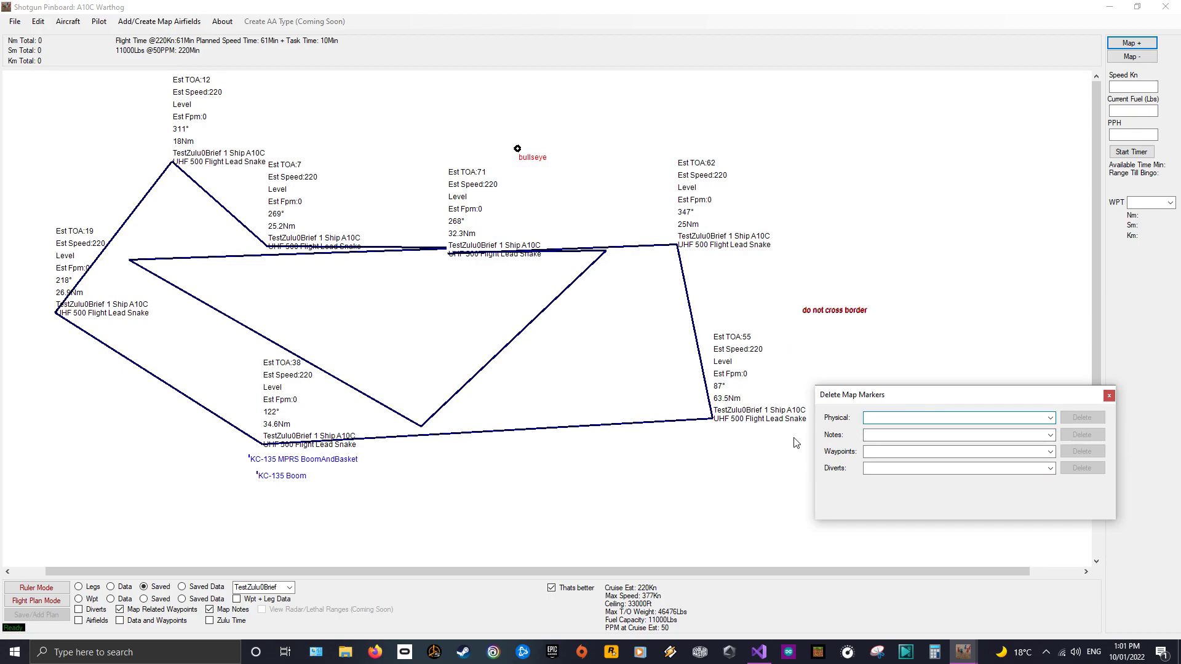
click(1050, 418)
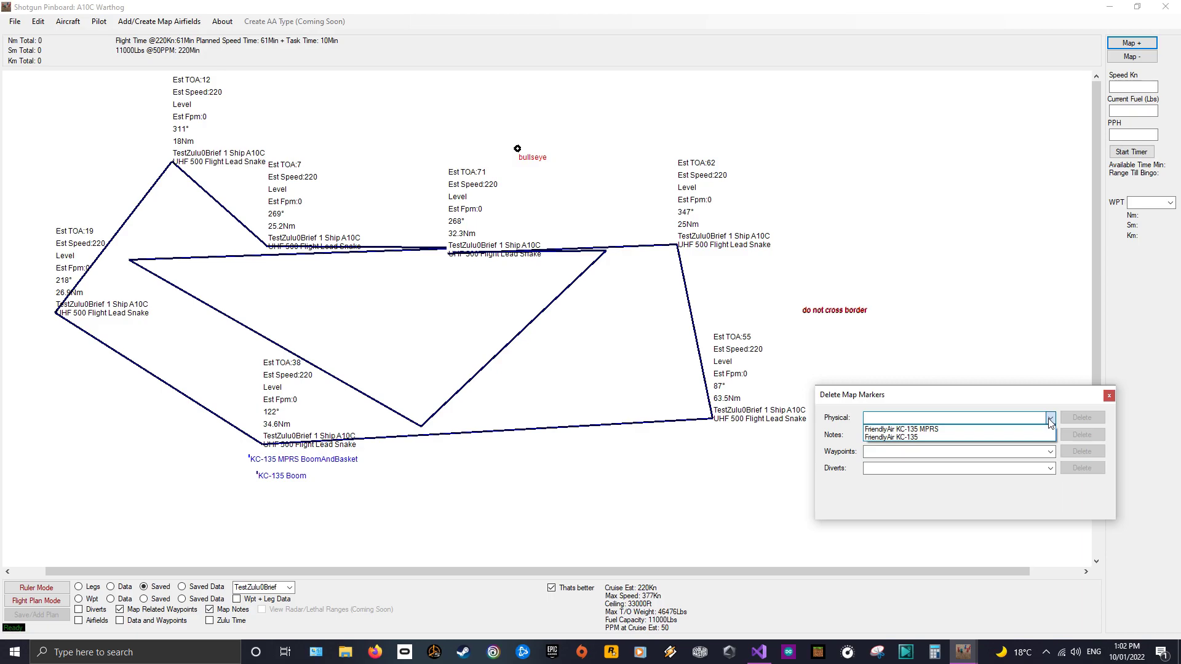
click(963, 429)
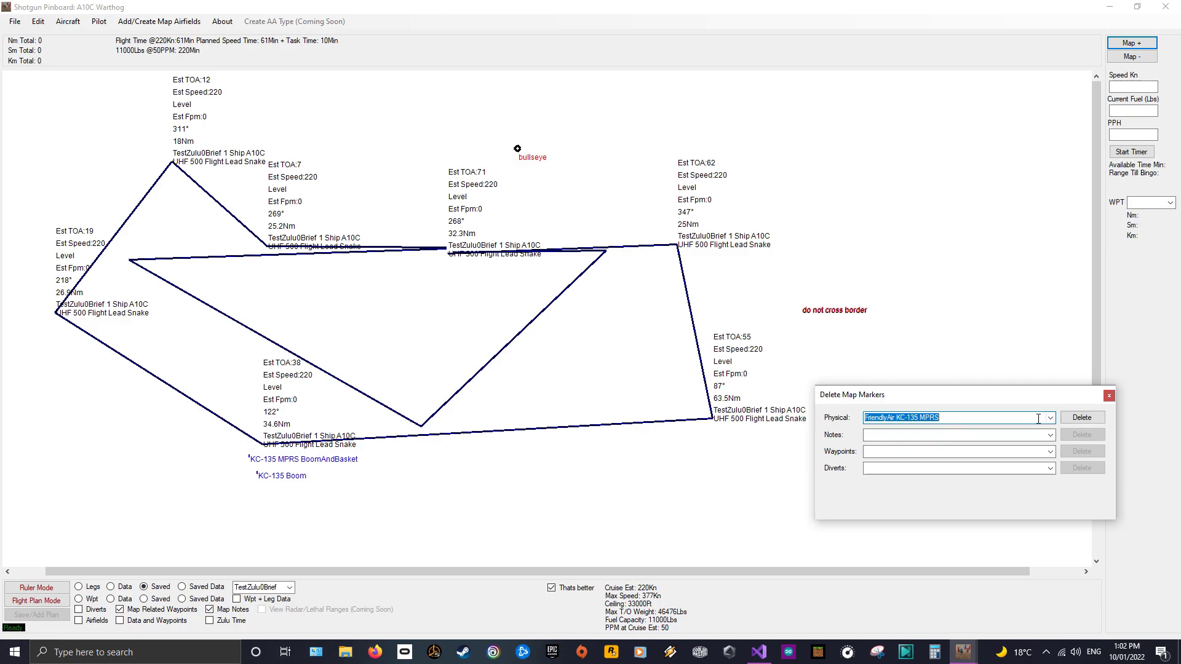
click(1082, 417)
- Review the deletable Notes and Waypoints lists, then close the deletion window
drag(984, 394, 896, 375)
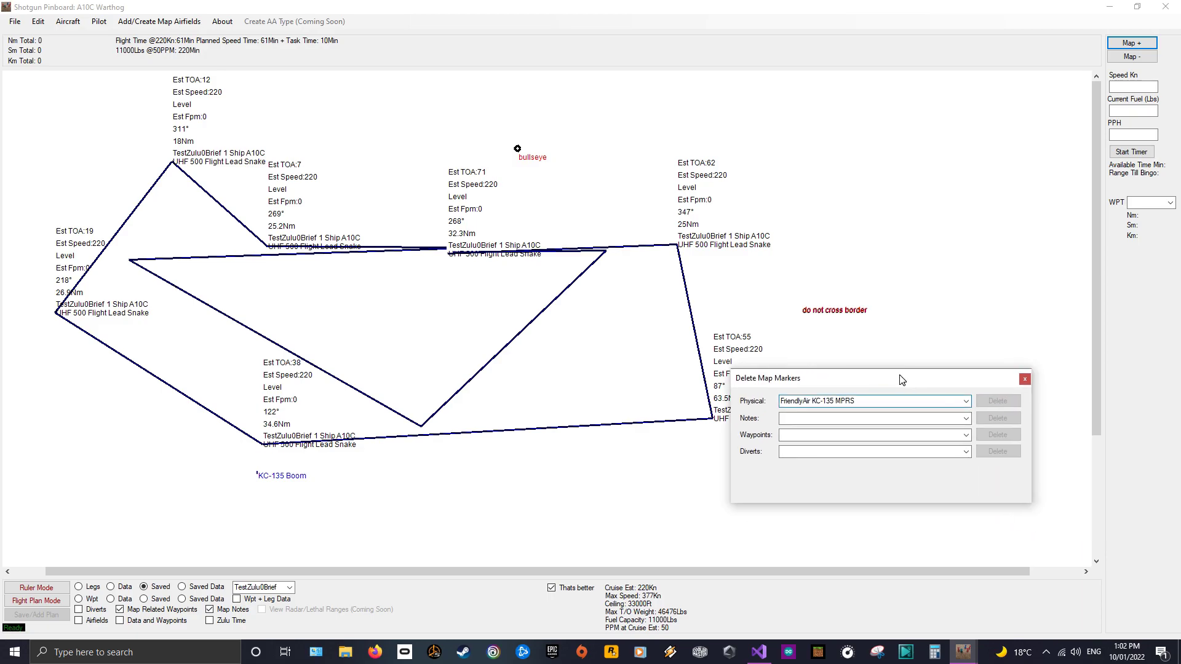
click(815, 416)
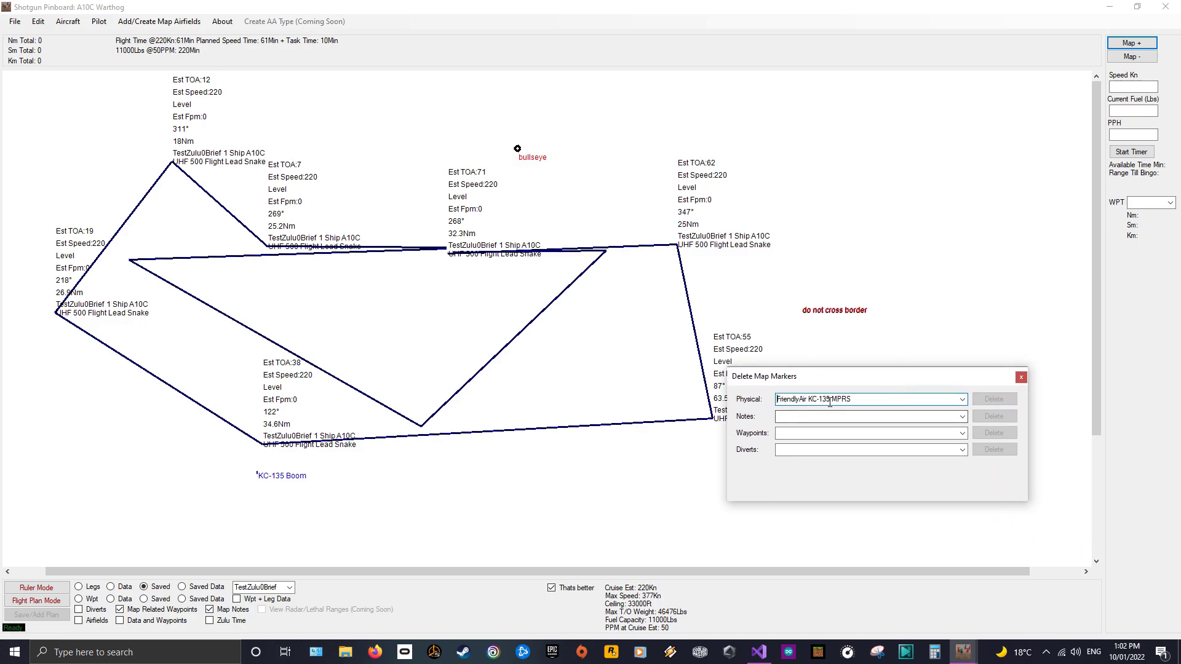
click(963, 416)
click(964, 432)
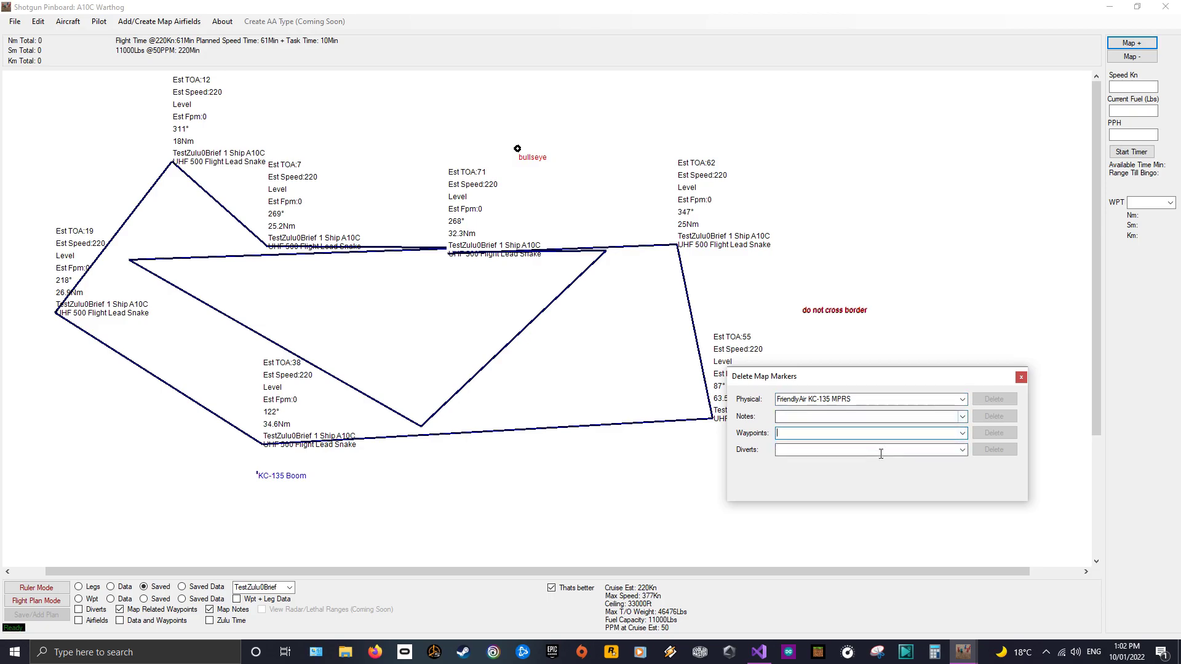
click(1021, 377)
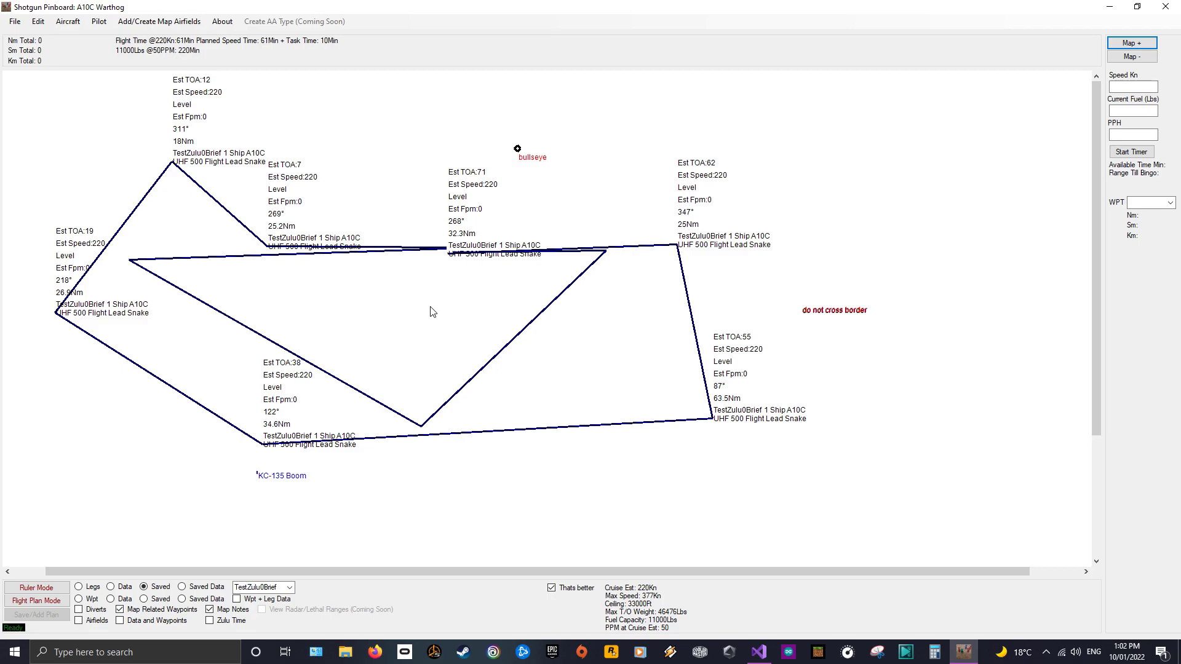
- Hide the bullseye, map notes and airfield data labels, and show the chart background
click(138, 610)
click(120, 621)
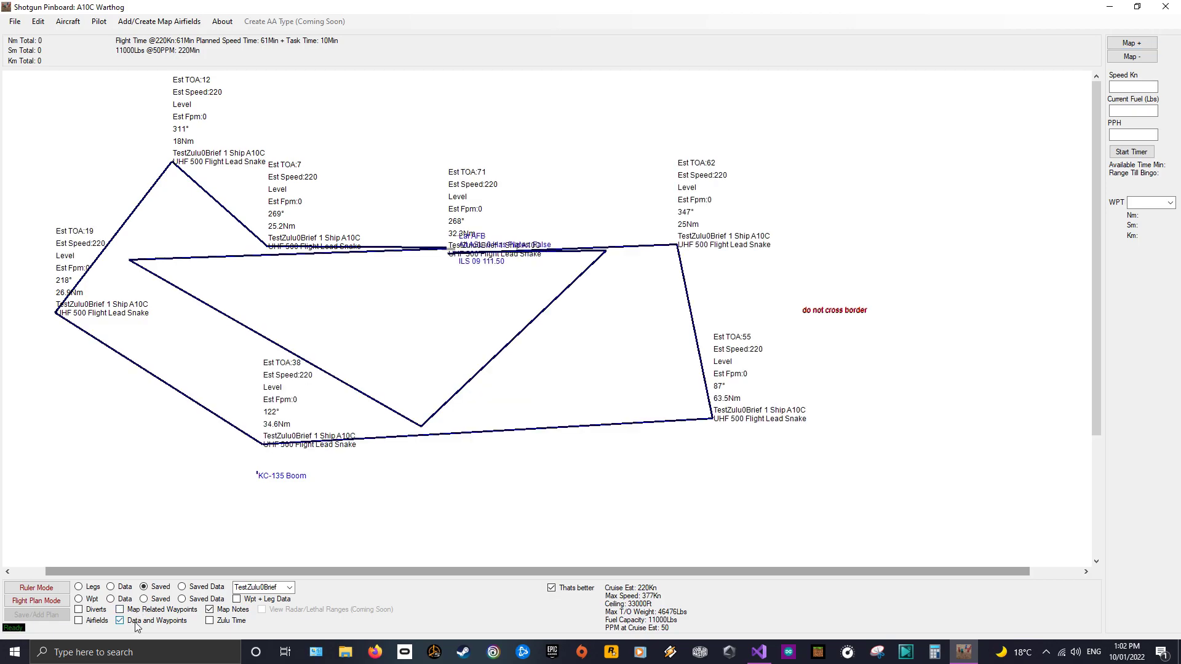
mouse_move(474, 275)
click(223, 611)
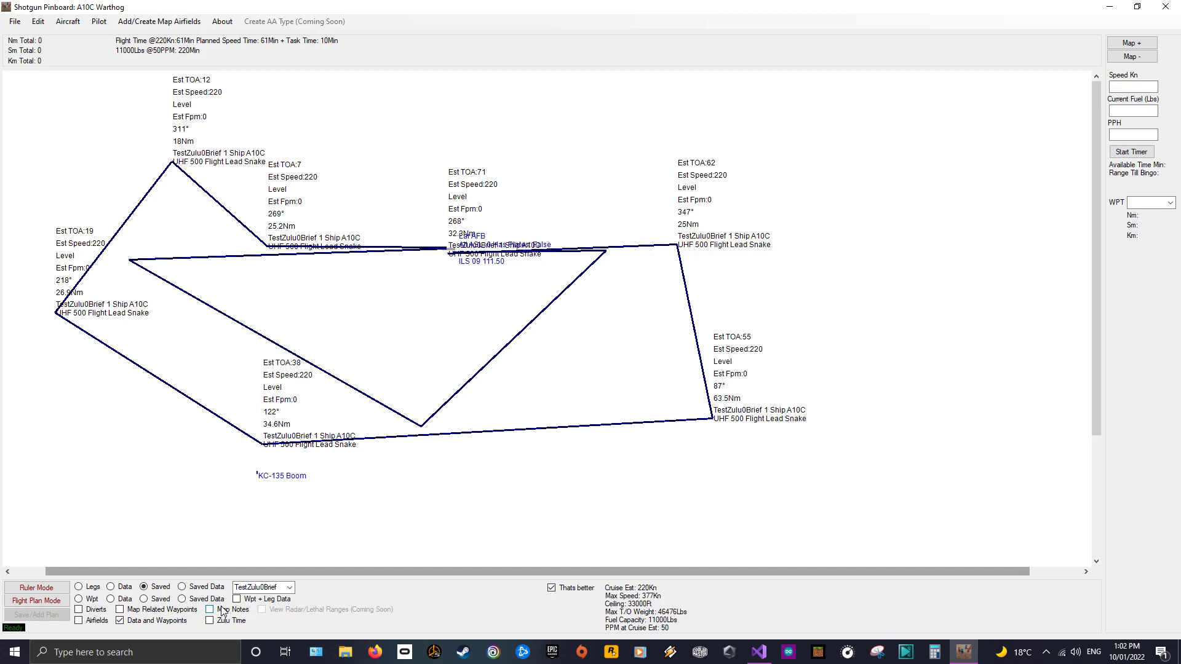
click(120, 610)
click(210, 610)
click(120, 610)
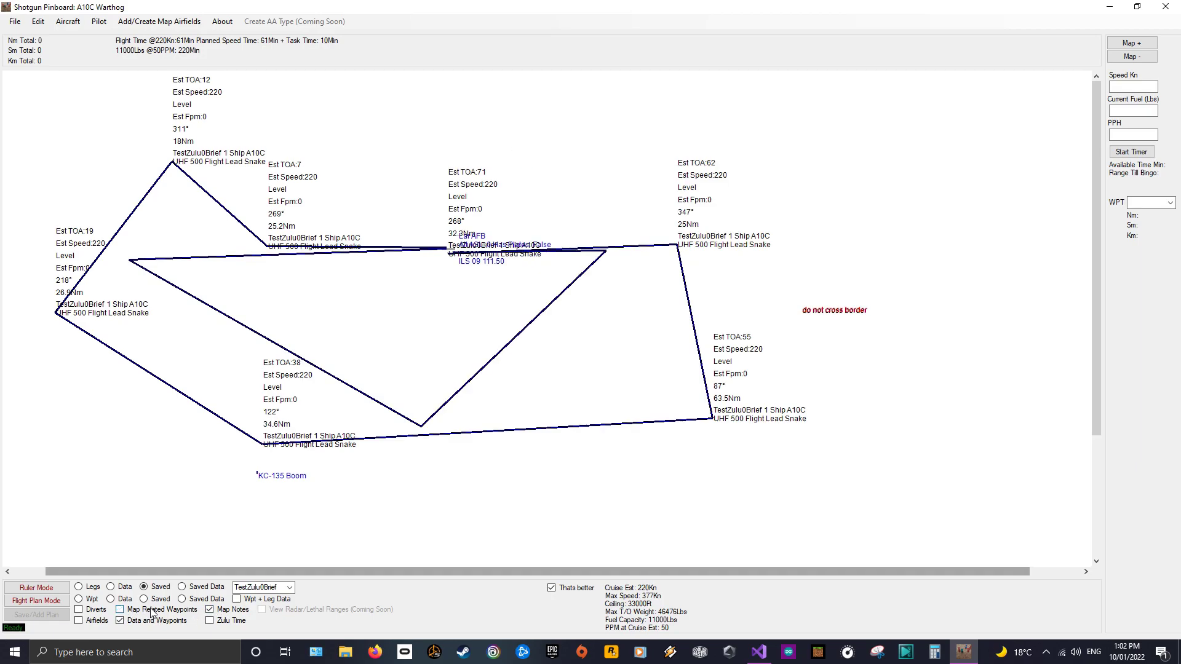
click(209, 609)
click(120, 621)
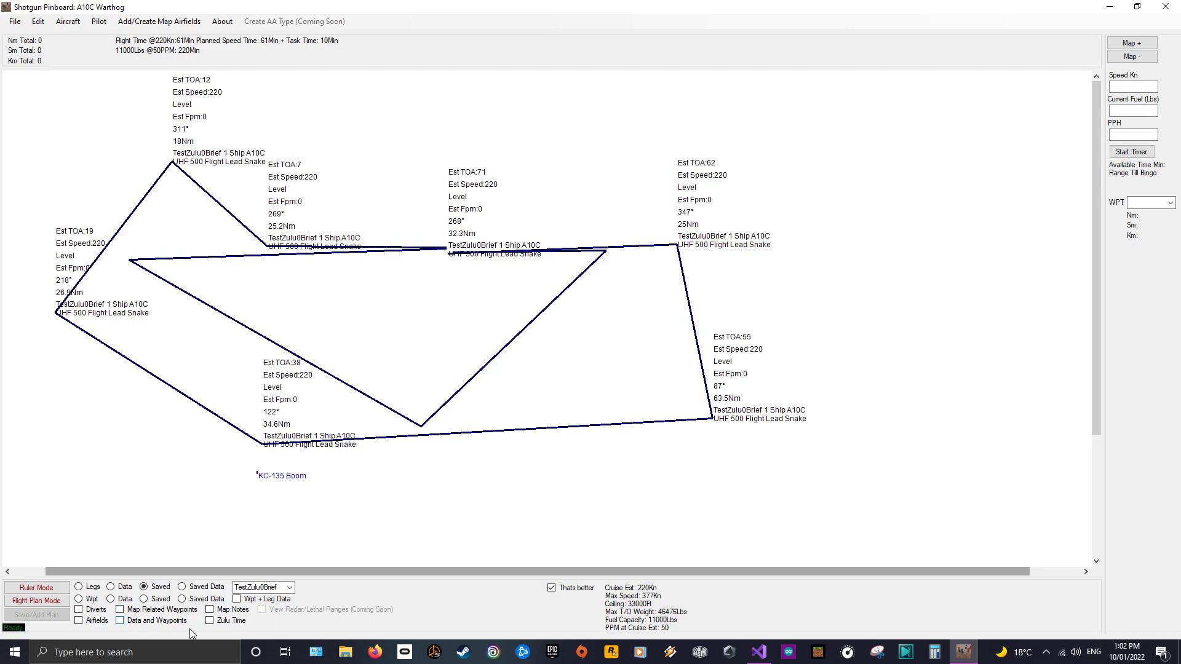
click(552, 588)
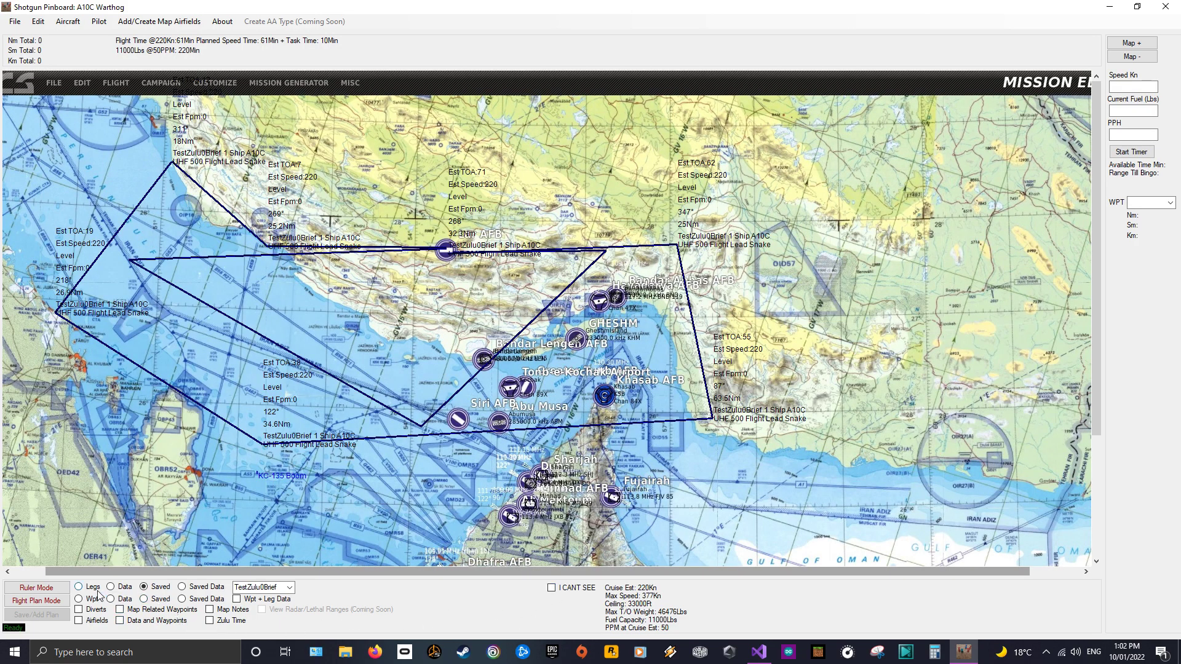
- Switch the Legs row from Saved to Legs, hiding the saved A-10 route
click(78, 587)
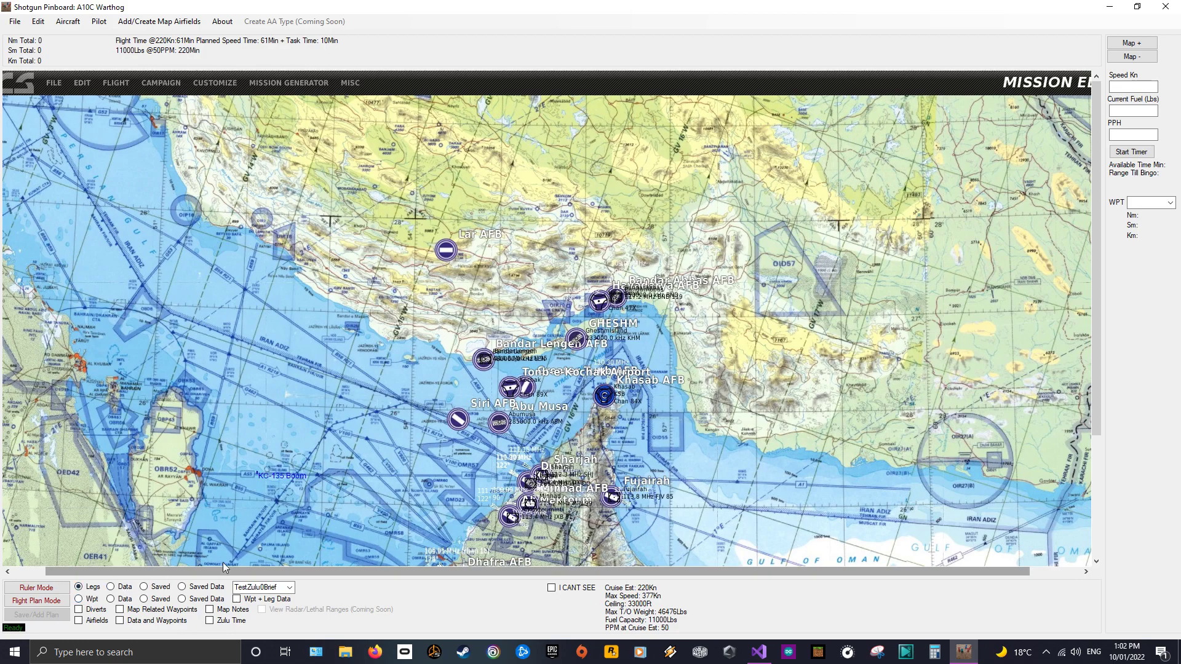
mouse_move(356, 408)
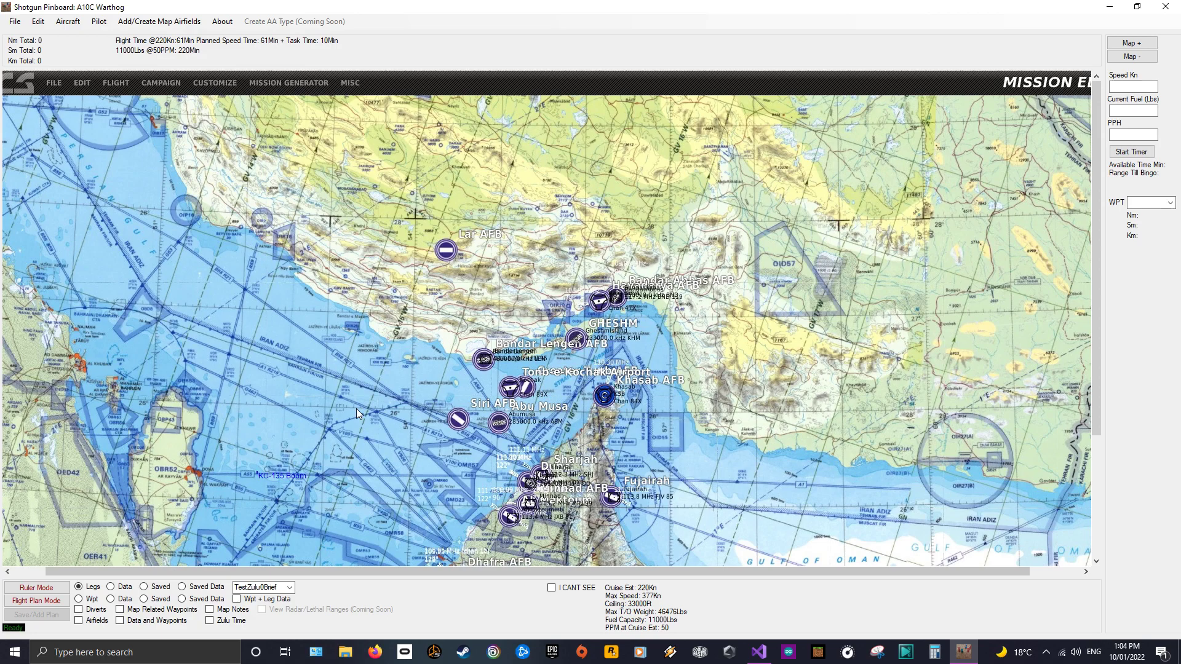
- View the plates for Lar AFB, finding its kneeboard empty
click(161, 22)
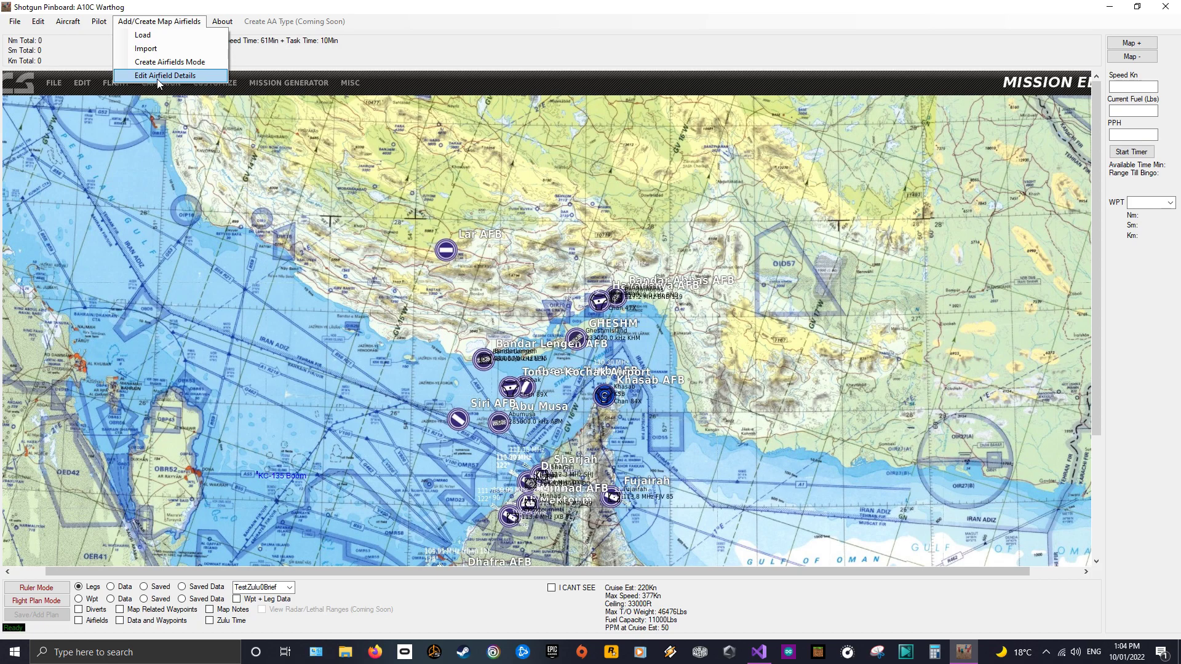
click(448, 256)
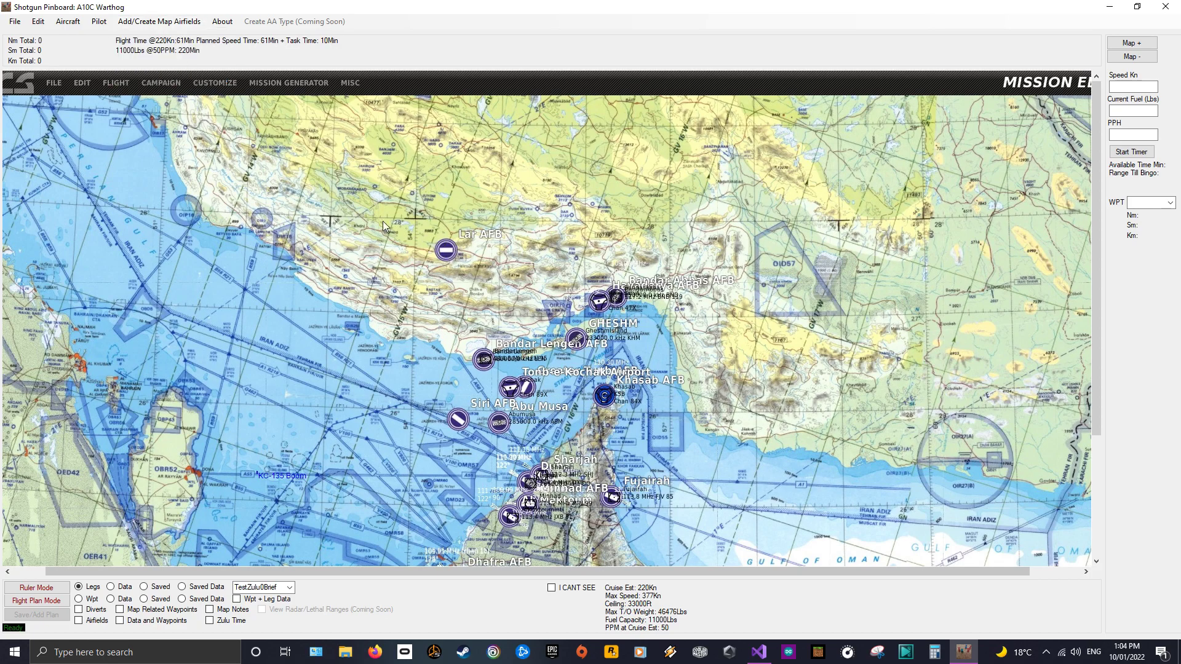
click(446, 250)
right_click(446, 251)
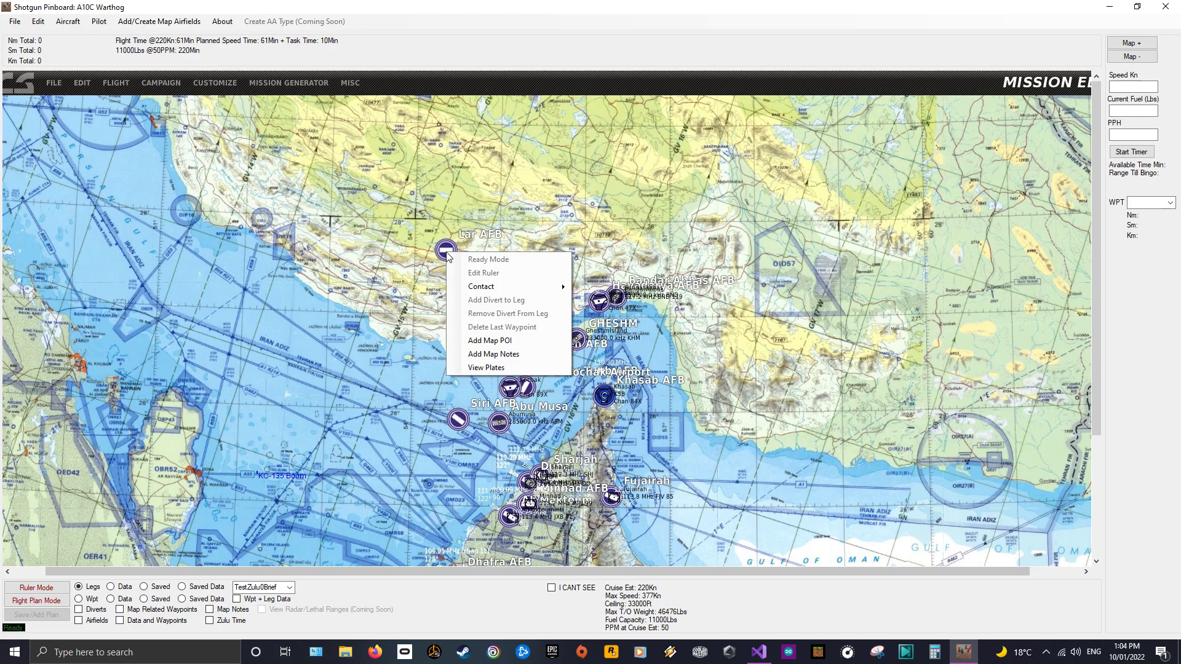
click(501, 374)
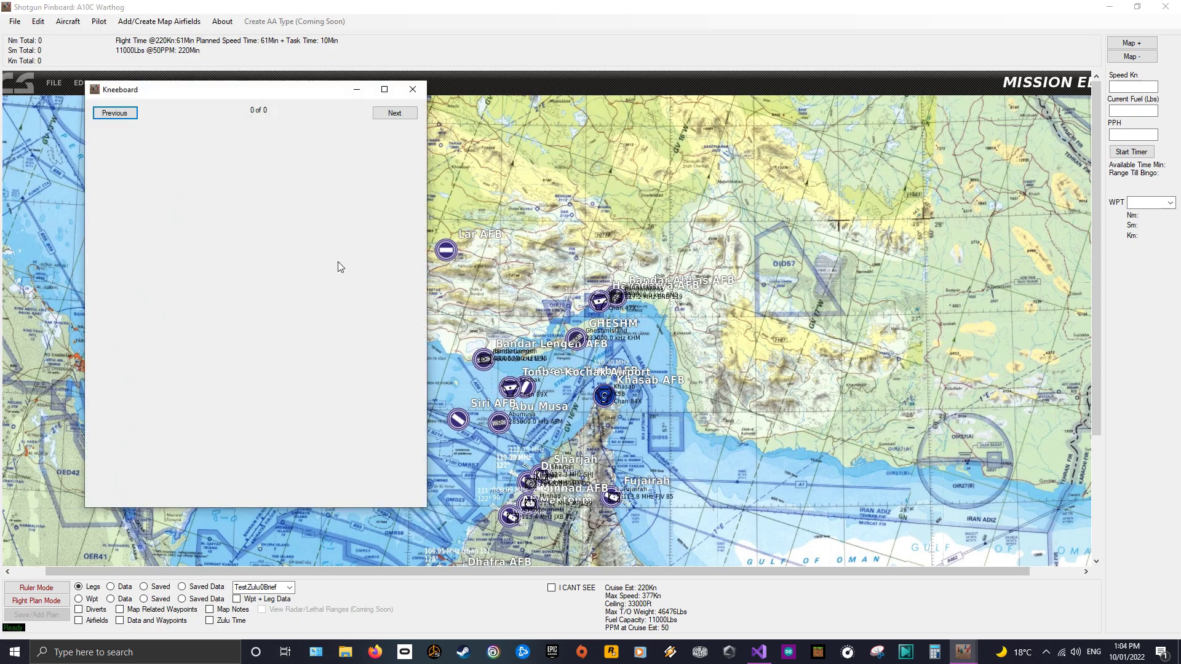
- Close the empty kneeboard and open Edit Airfield Details for Lar AFB
click(412, 91)
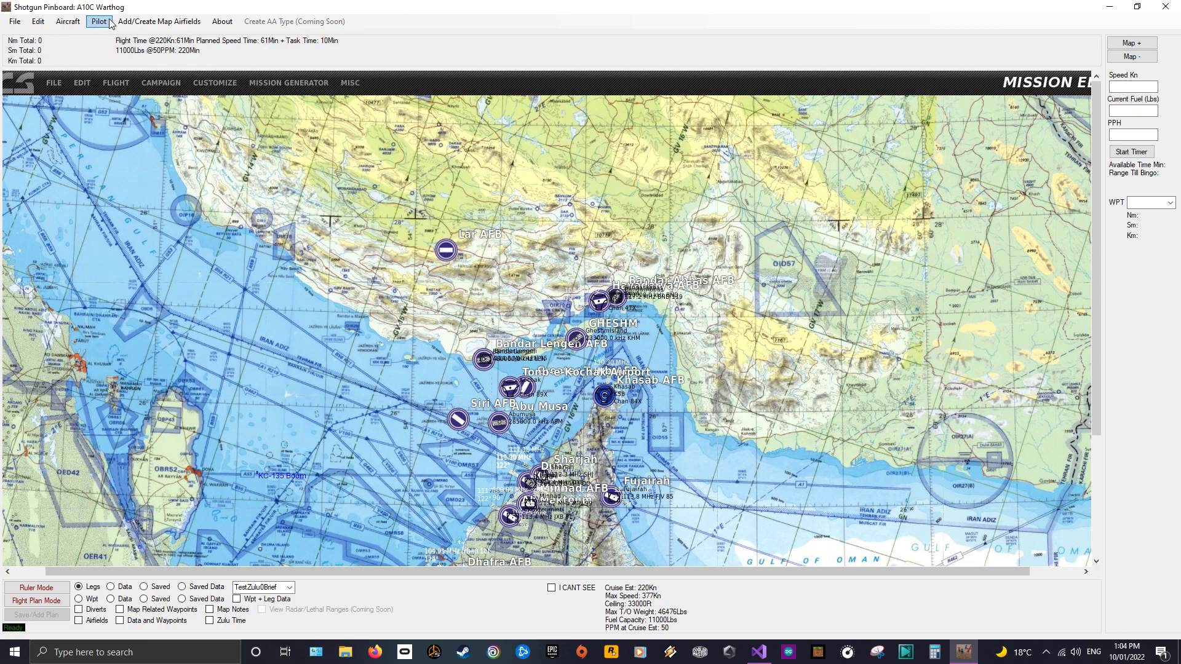
click(158, 22)
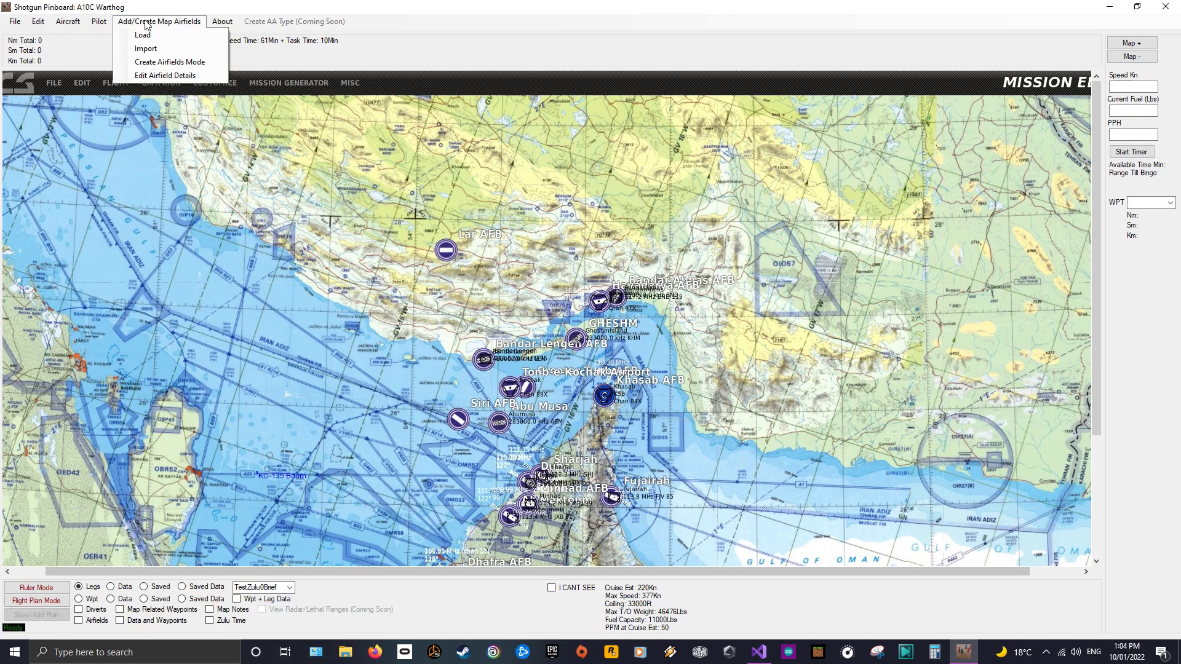
click(148, 76)
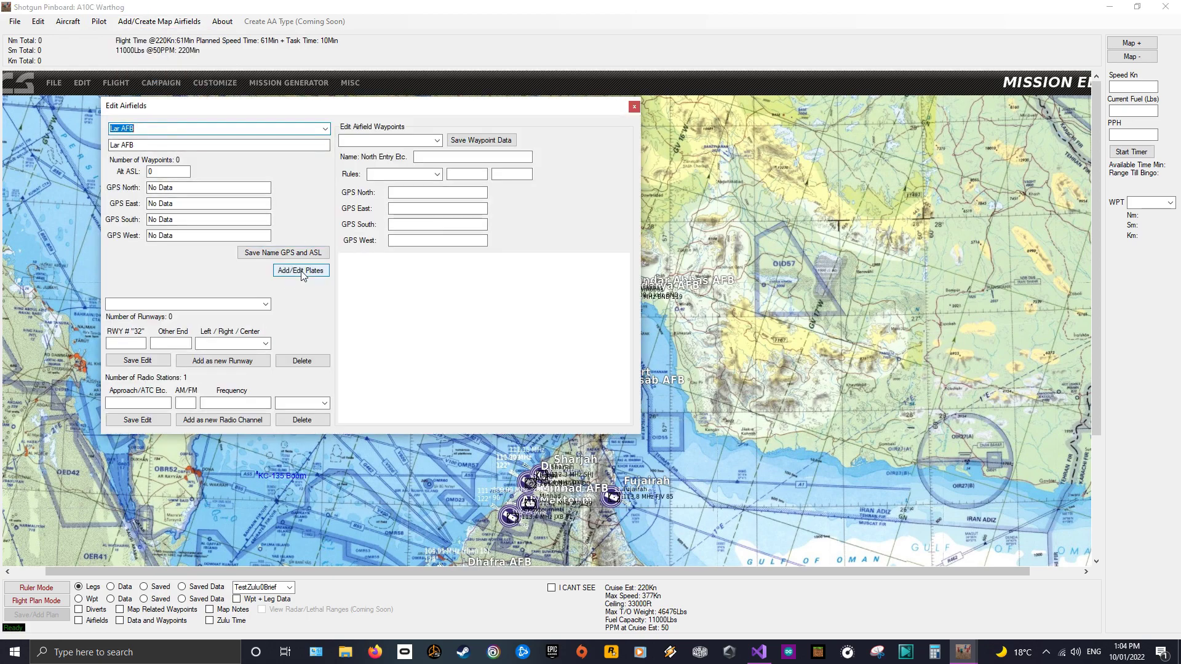
- Add SoH-Area.jpg from Map Pictures as a Lar AFB plate, save, and close the editors
click(321, 269)
click(411, 414)
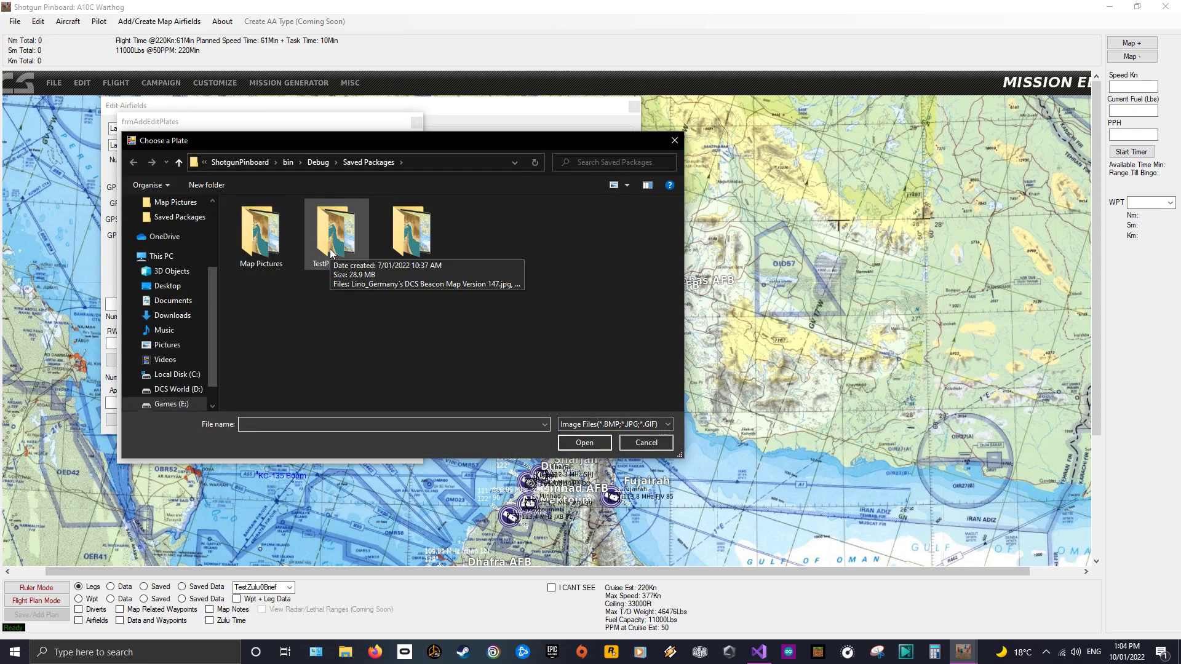
click(264, 249)
double_click(265, 249)
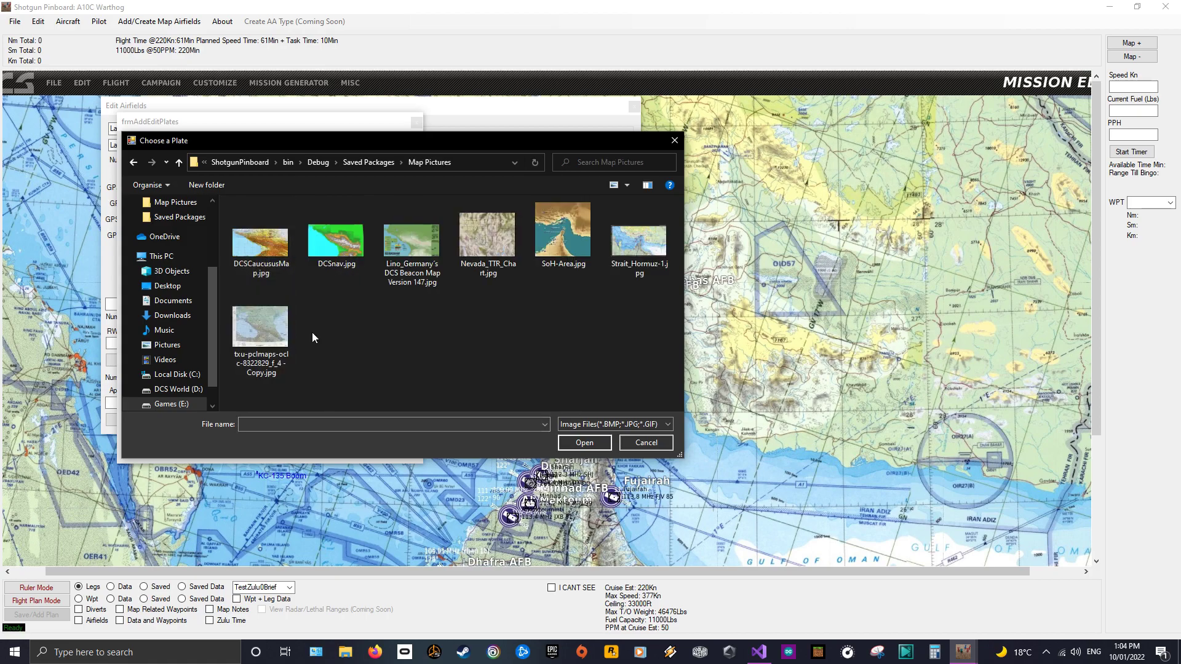
click(333, 251)
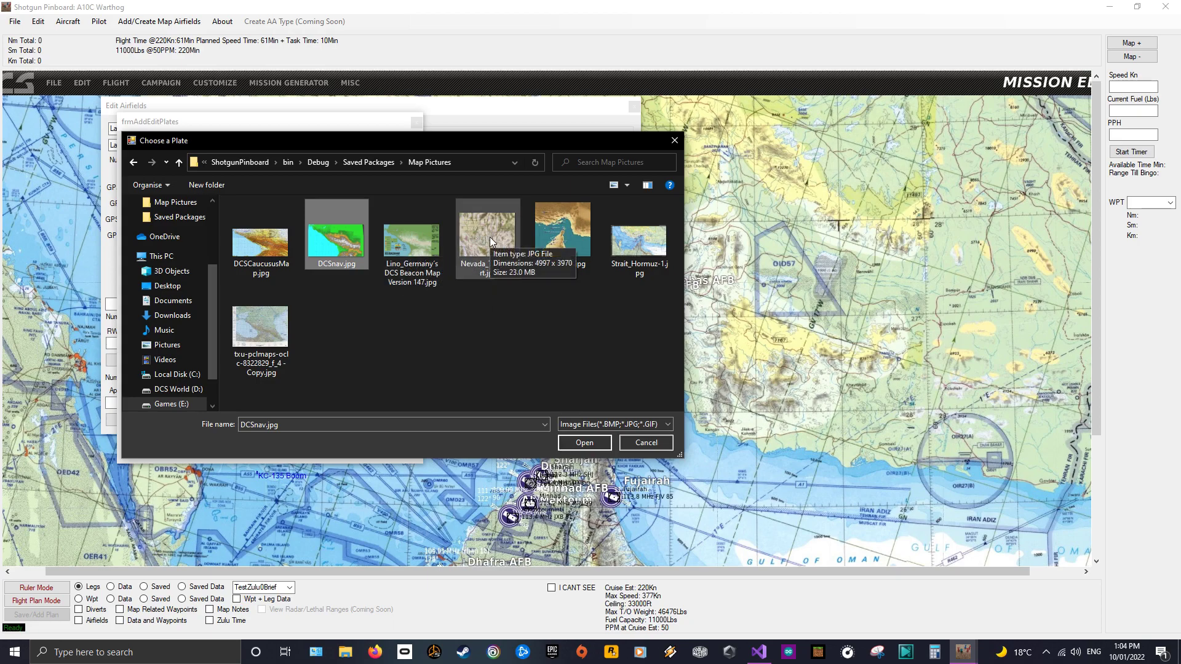
click(568, 232)
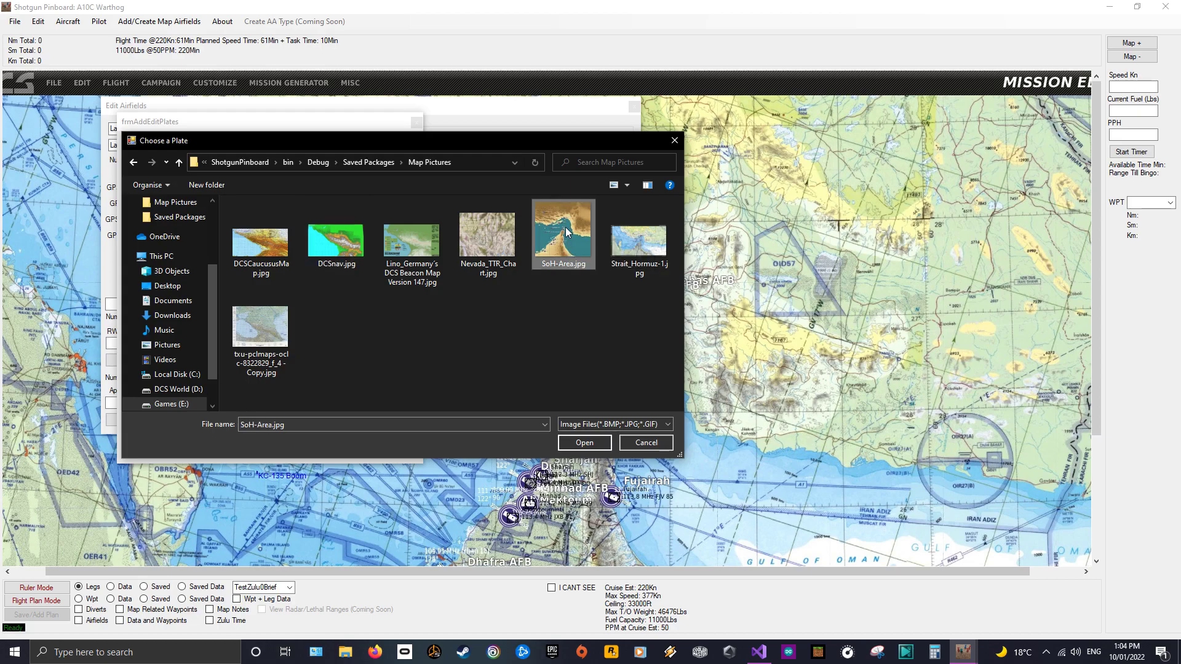
click(597, 443)
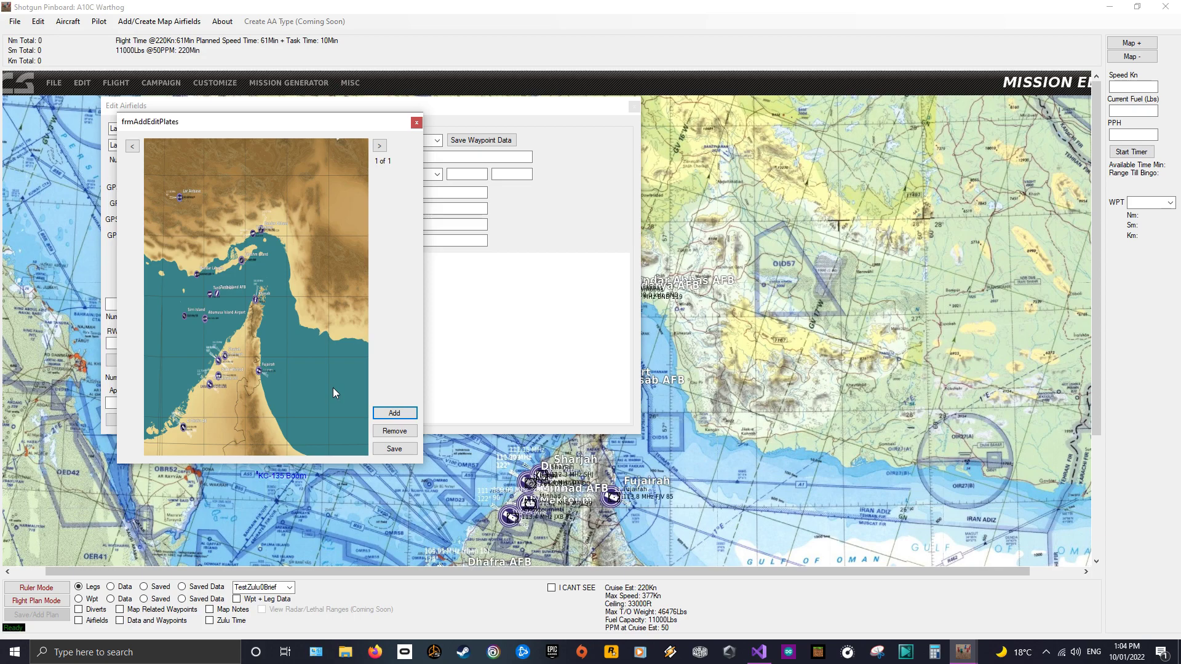
click(394, 448)
click(416, 122)
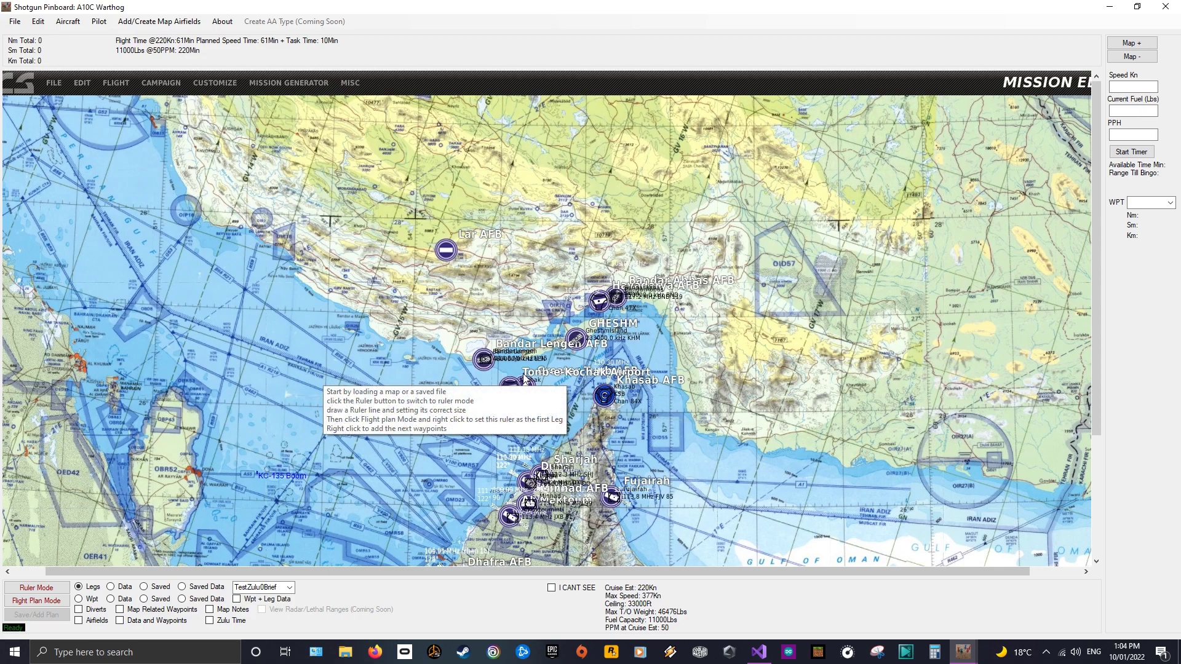
- Restore the leftover Edit Airfields window from the taskbar and close it
mouse_move(963, 652)
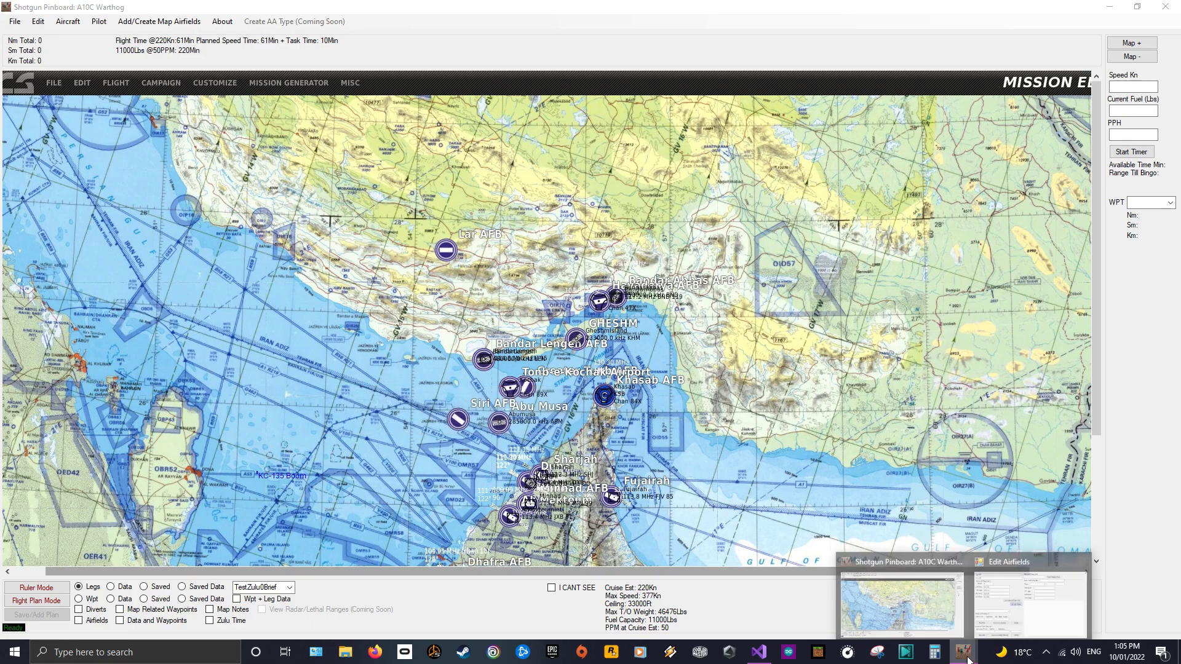
click(1003, 599)
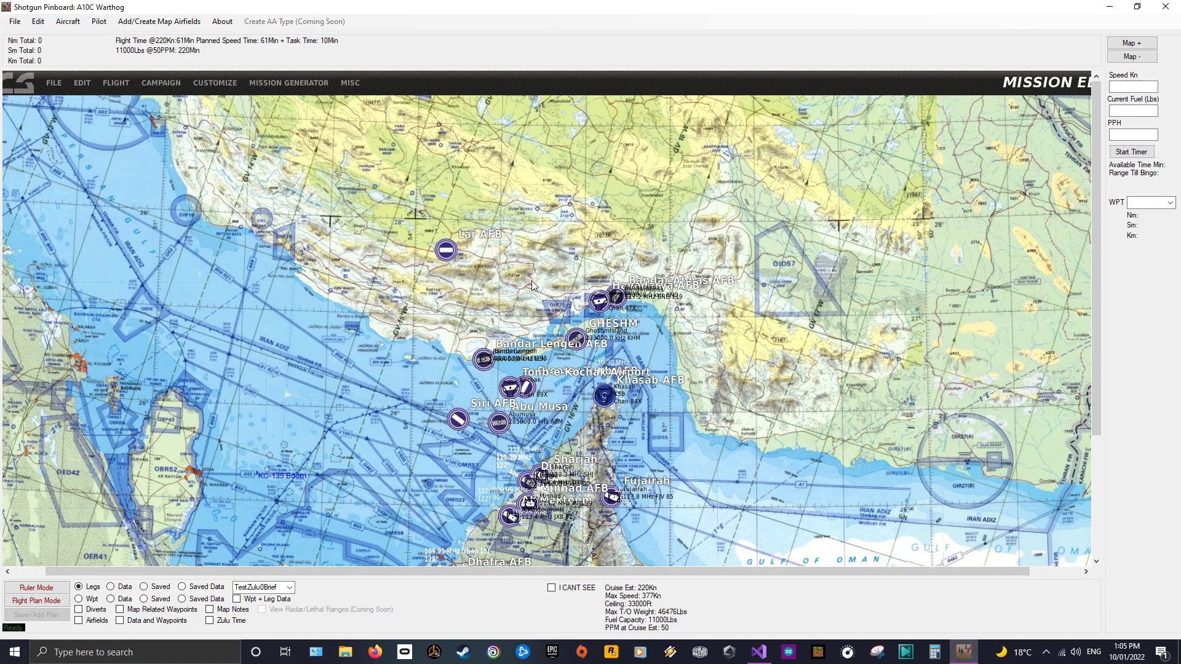
click(633, 107)
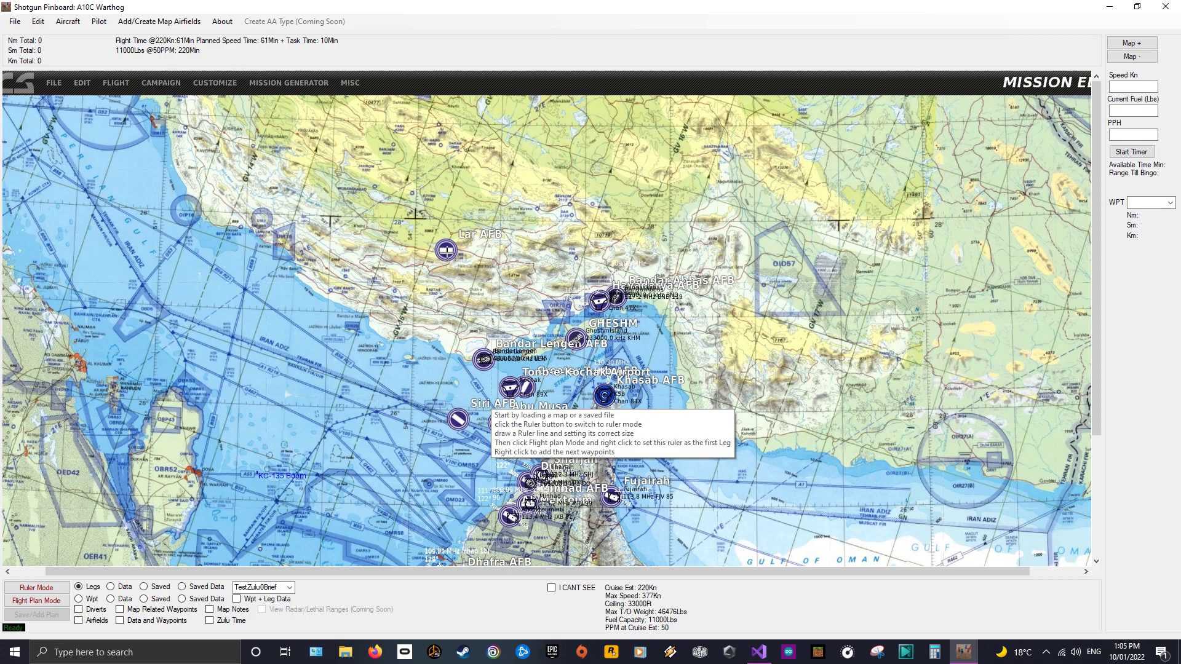
- Check Lar AFB's kneeboard shows the Strait of Hormuz plate, then close it
right_click(449, 247)
click(499, 372)
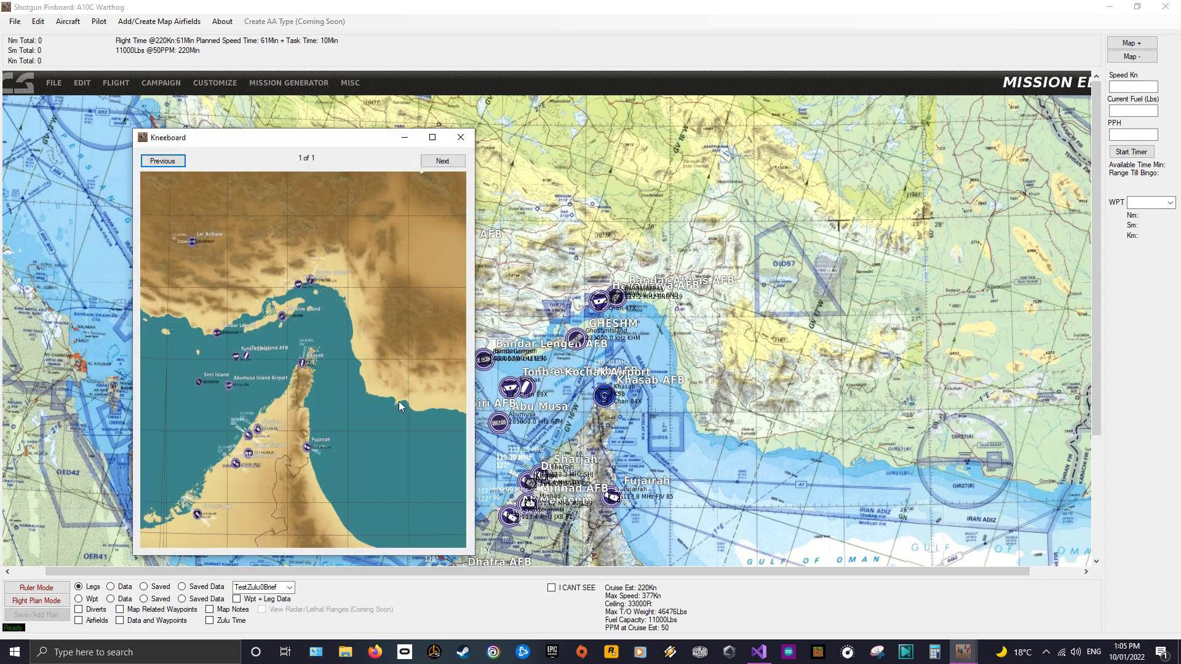
click(442, 161)
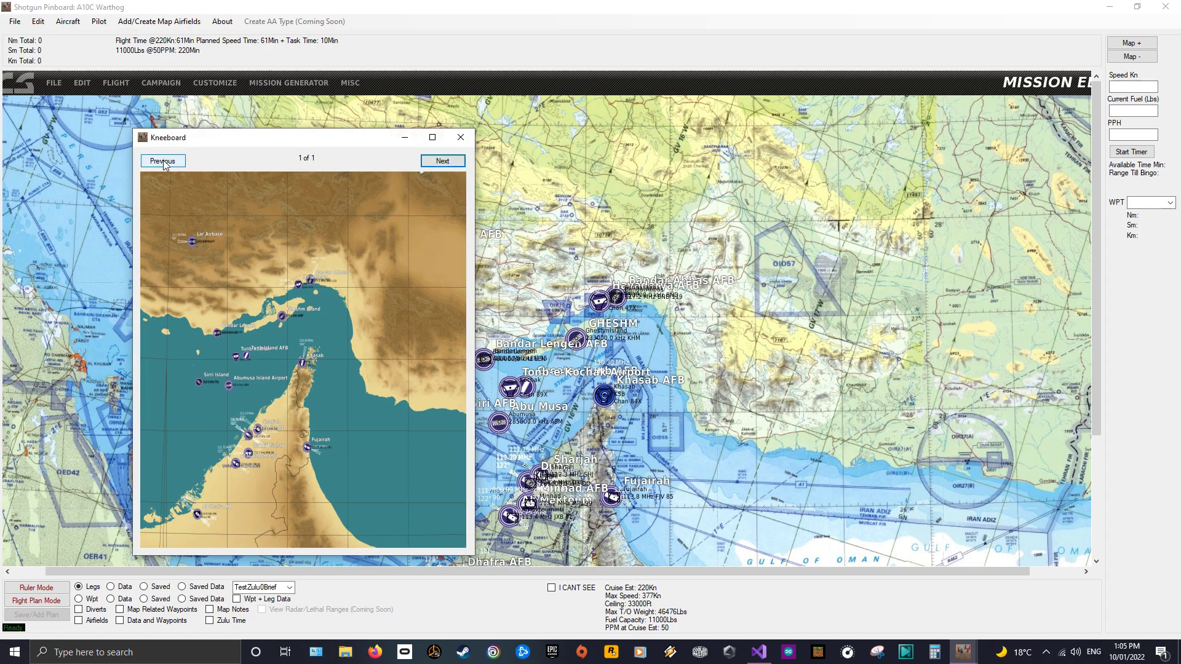
click(462, 139)
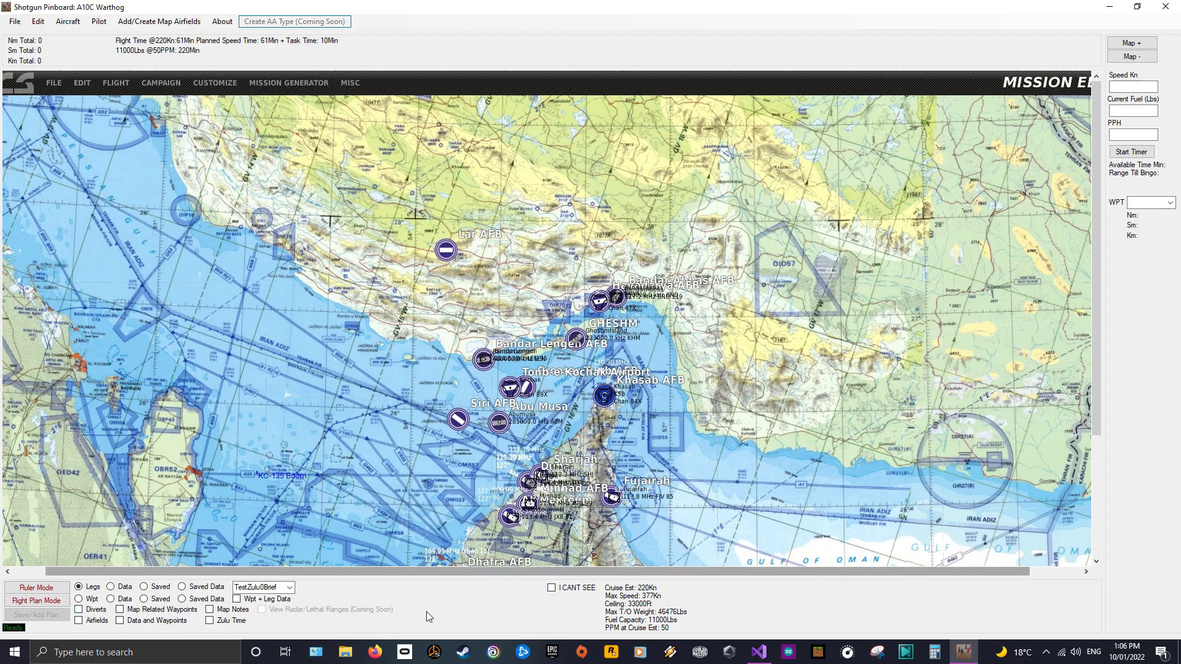
- Add a CS radar-spike contact marker near the Gulf of Oman coast, beside the KC-135 Boom contact
right_click(914, 423)
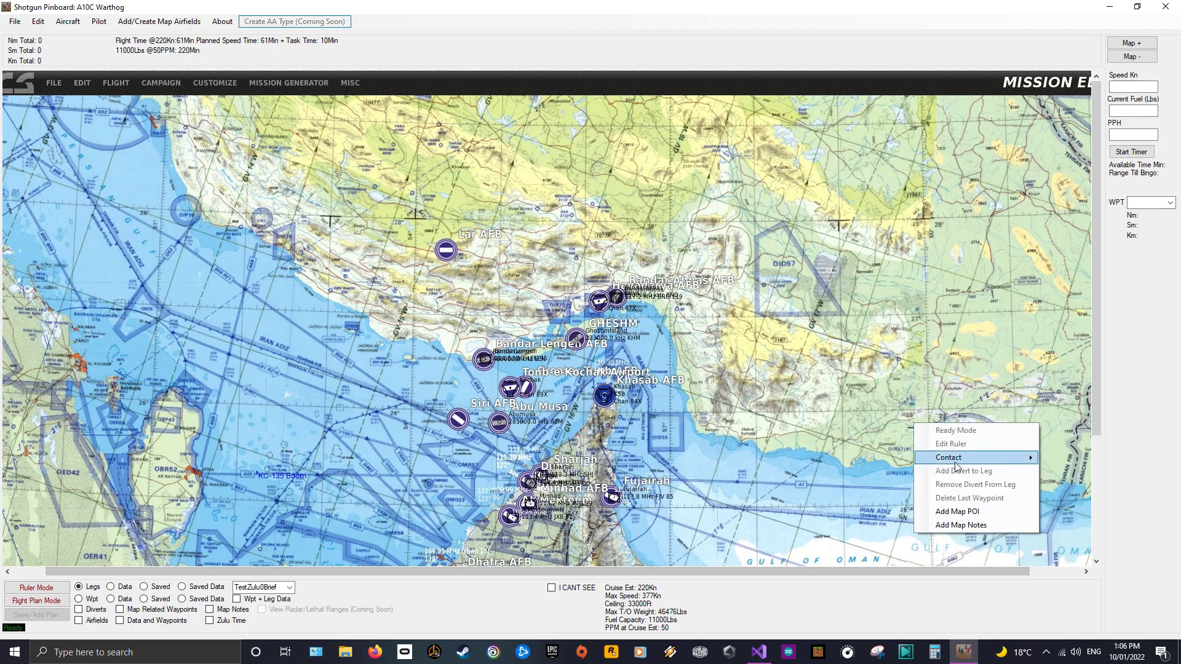
mouse_move(957, 462)
mouse_move(1081, 473)
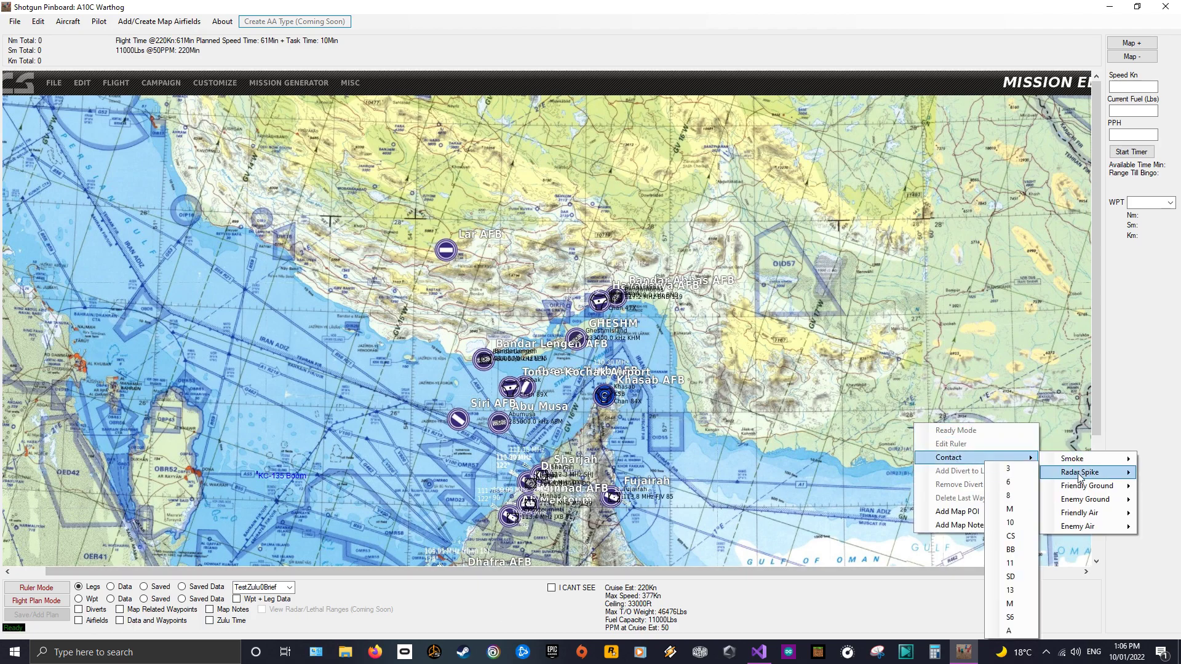
click(1012, 541)
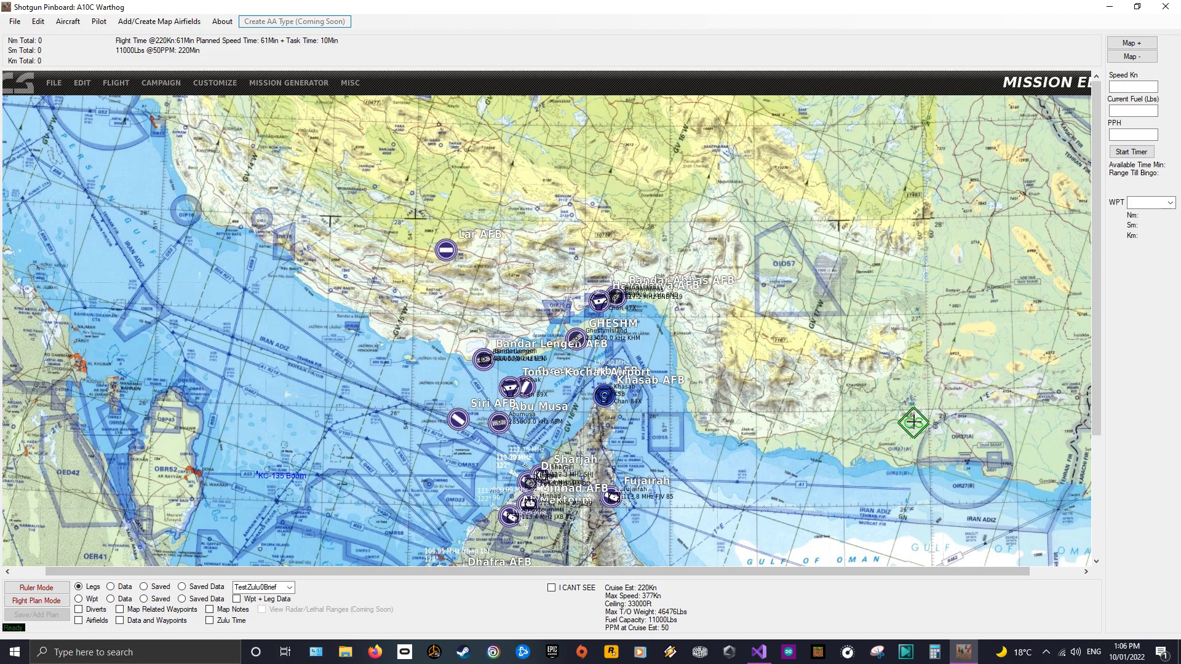